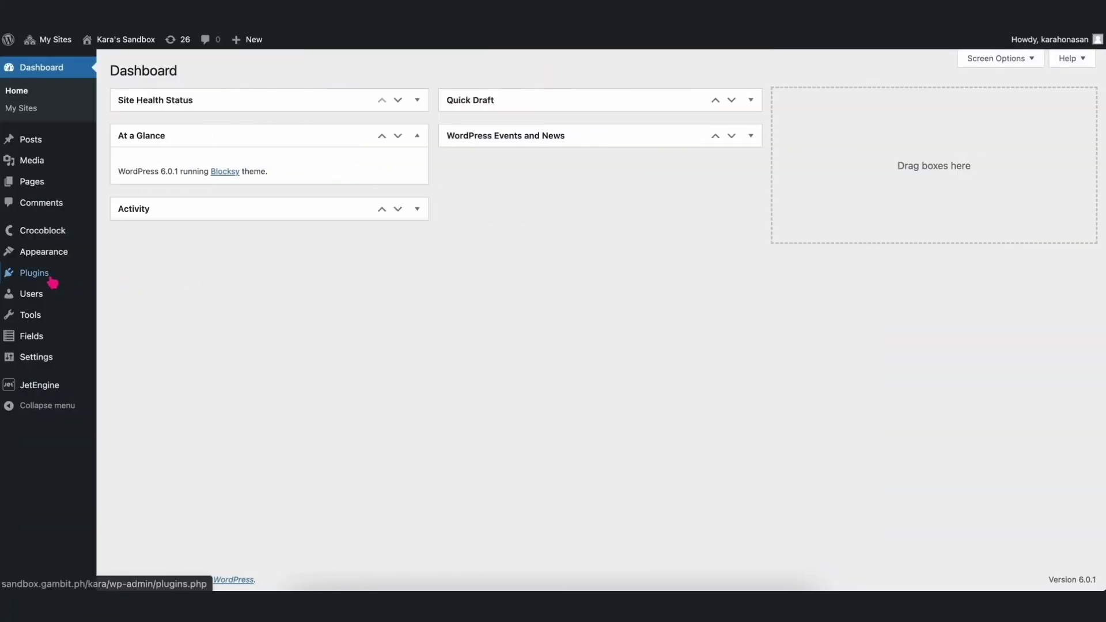
Filter the plugins to the Active ones, then go to JetEngine's Meta Boxes list.
left_click(47, 275)
left_click(173, 98)
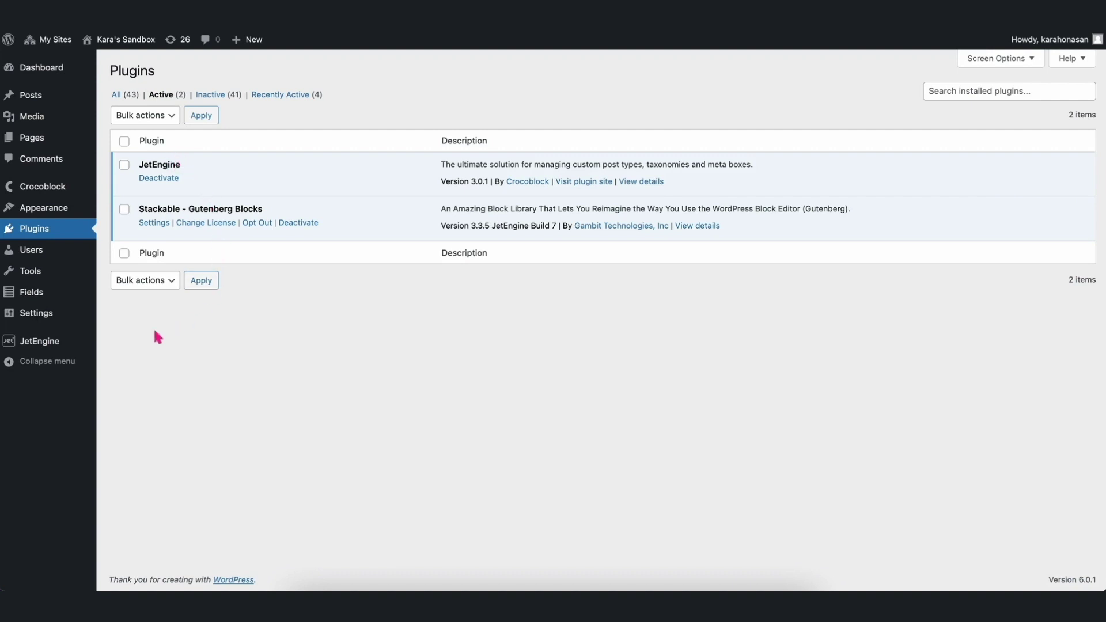
mouse_move(57, 347)
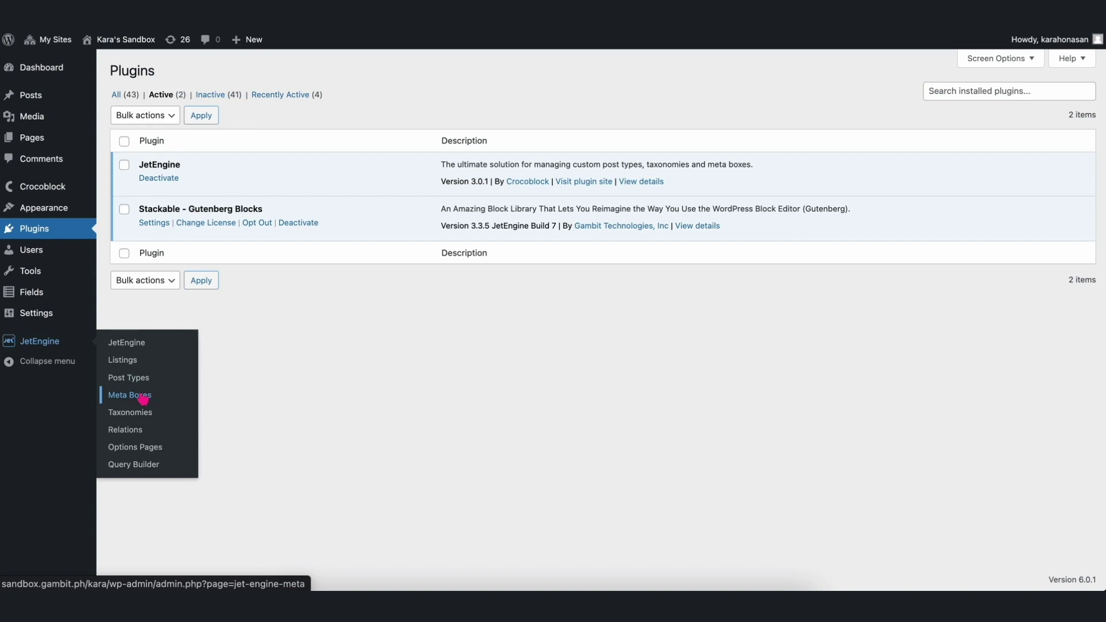
left_click(143, 399)
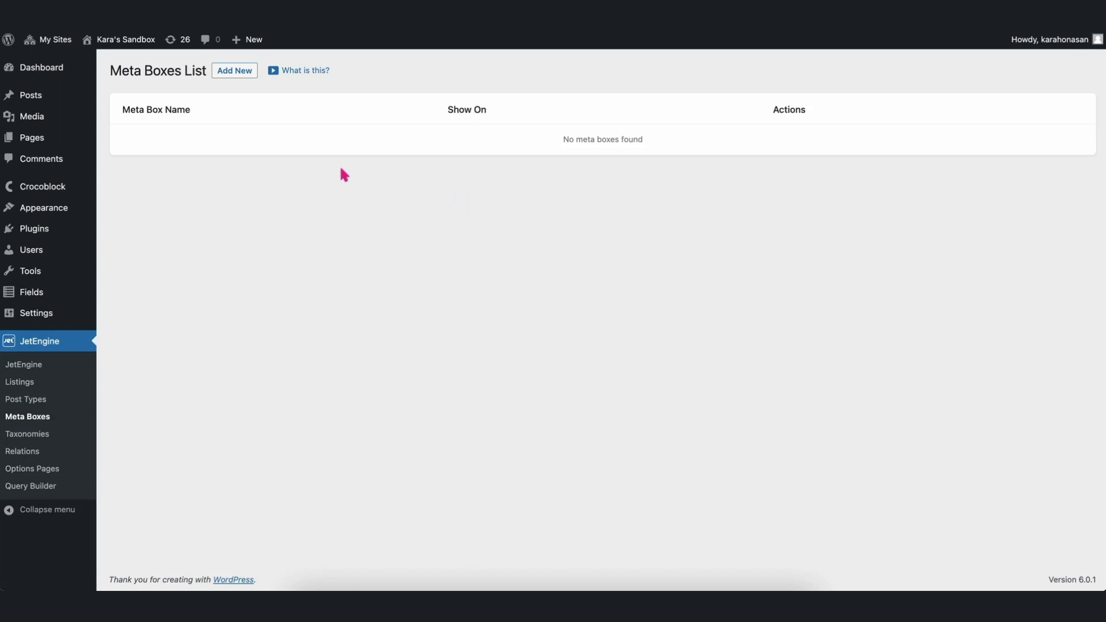
Start a meta box titled 'Team Members' for Post, with the edit meta box link switched on.
left_click(236, 74)
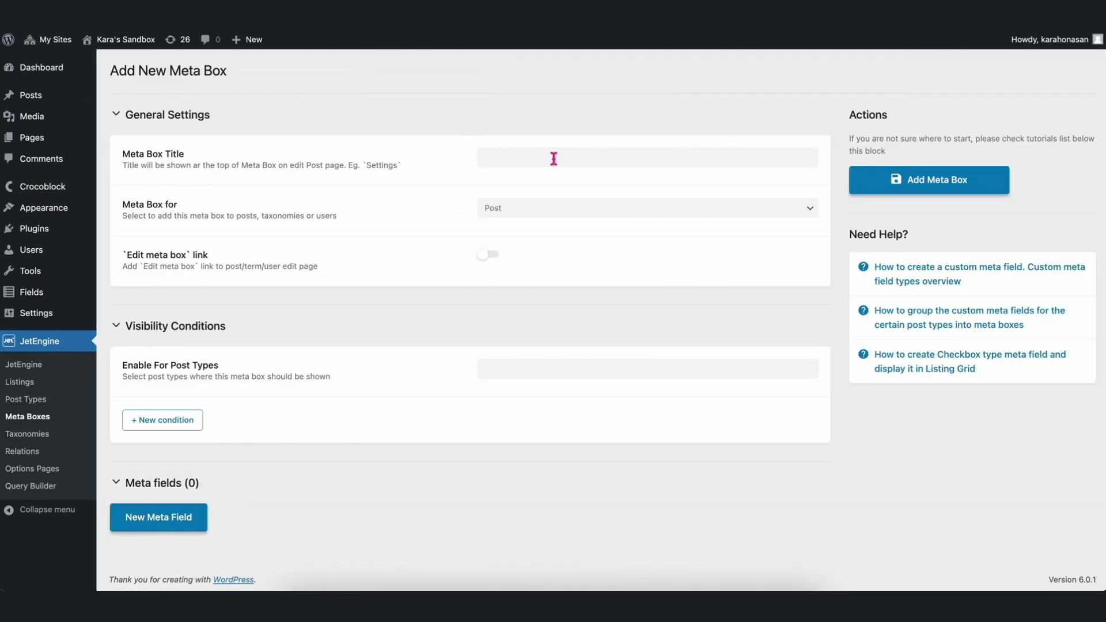
left_click(553, 158)
type("Tea")
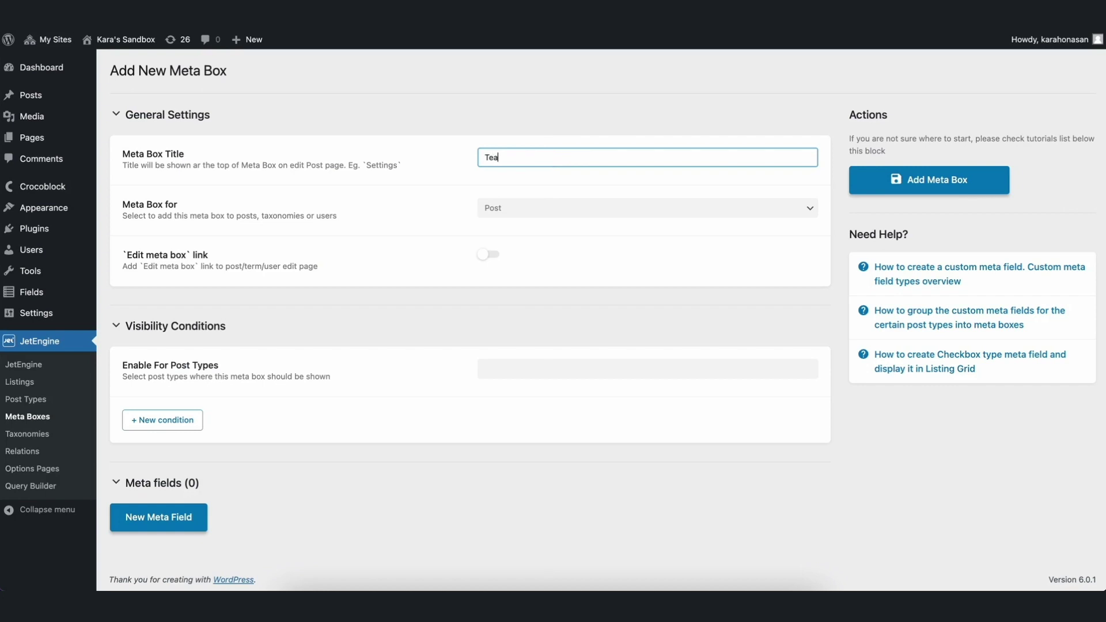
type("m Members")
left_click(538, 213)
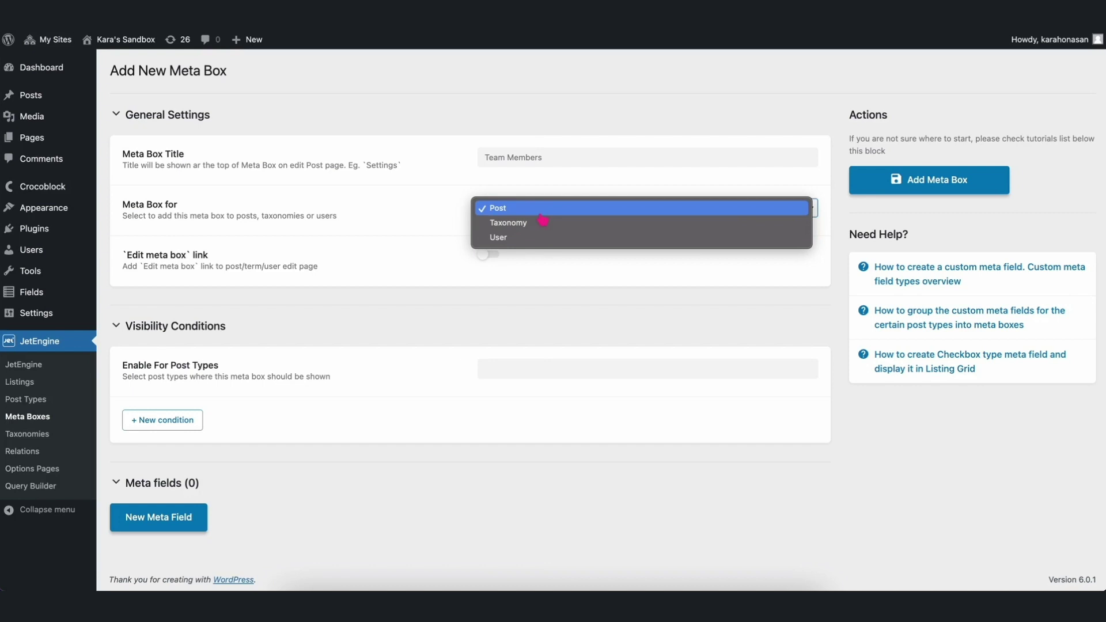
left_click(538, 214)
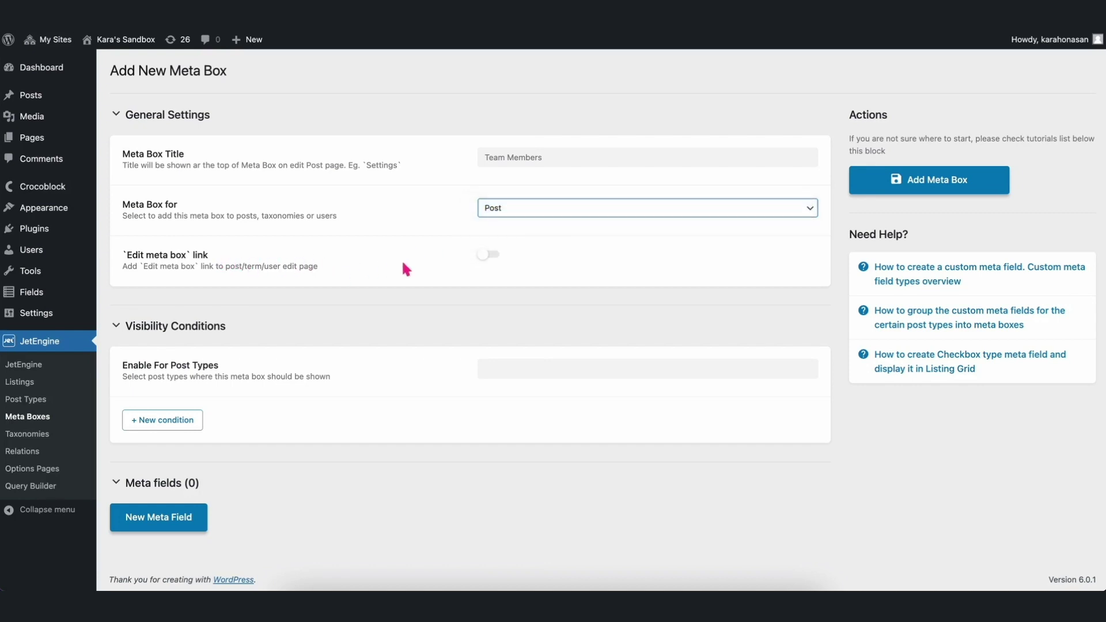
left_click(486, 257)
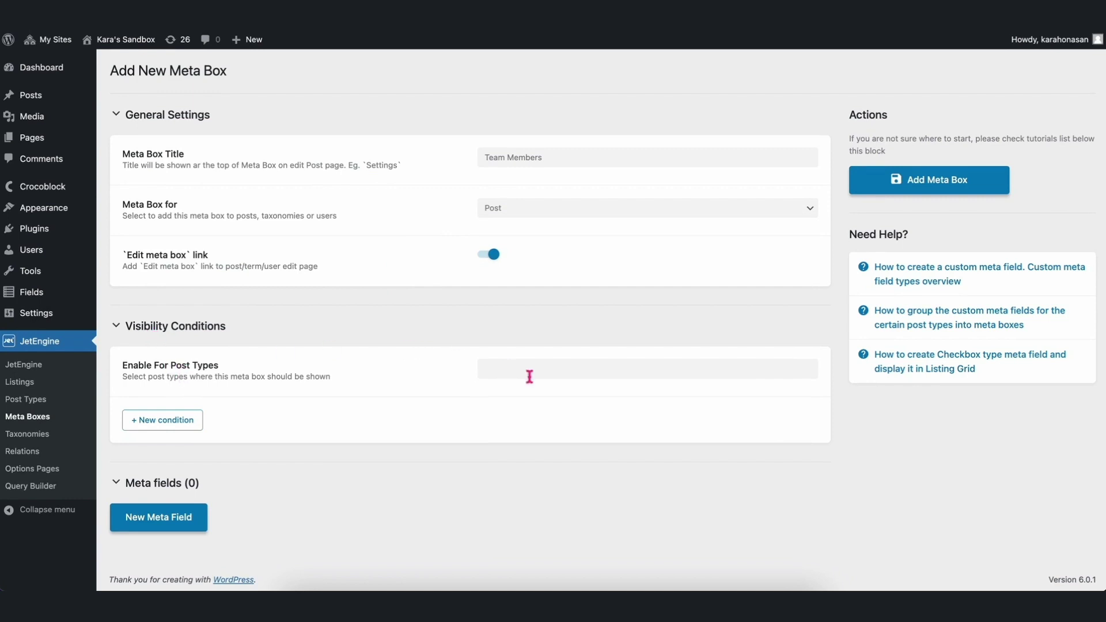
Enable the Team Members meta box for the Posts post type.
left_click(555, 369)
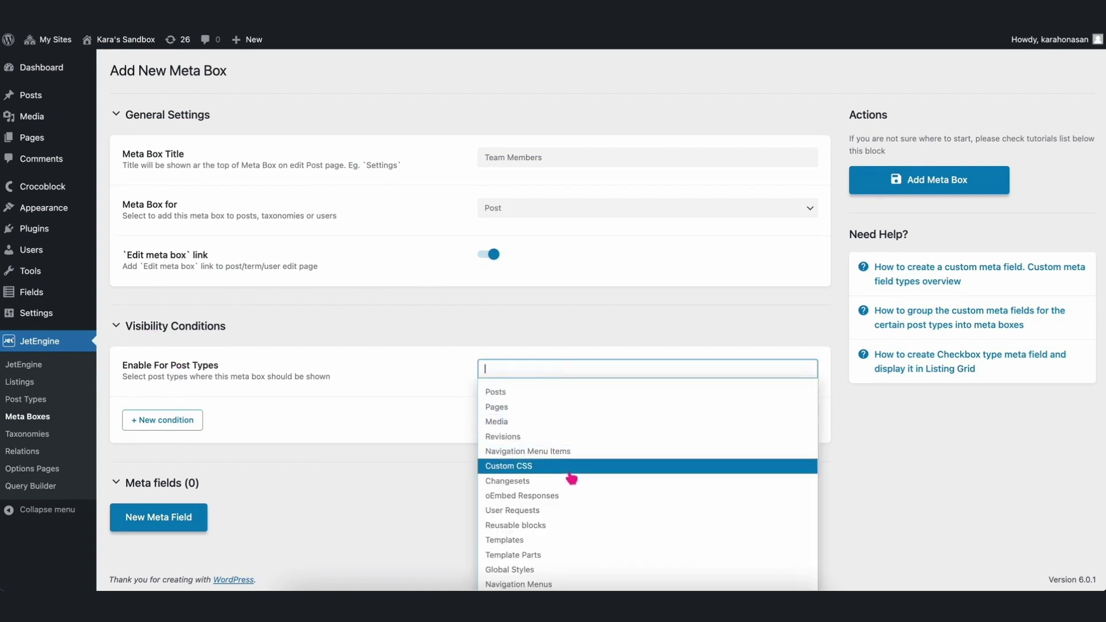
scroll(570, 478, "down", 1)
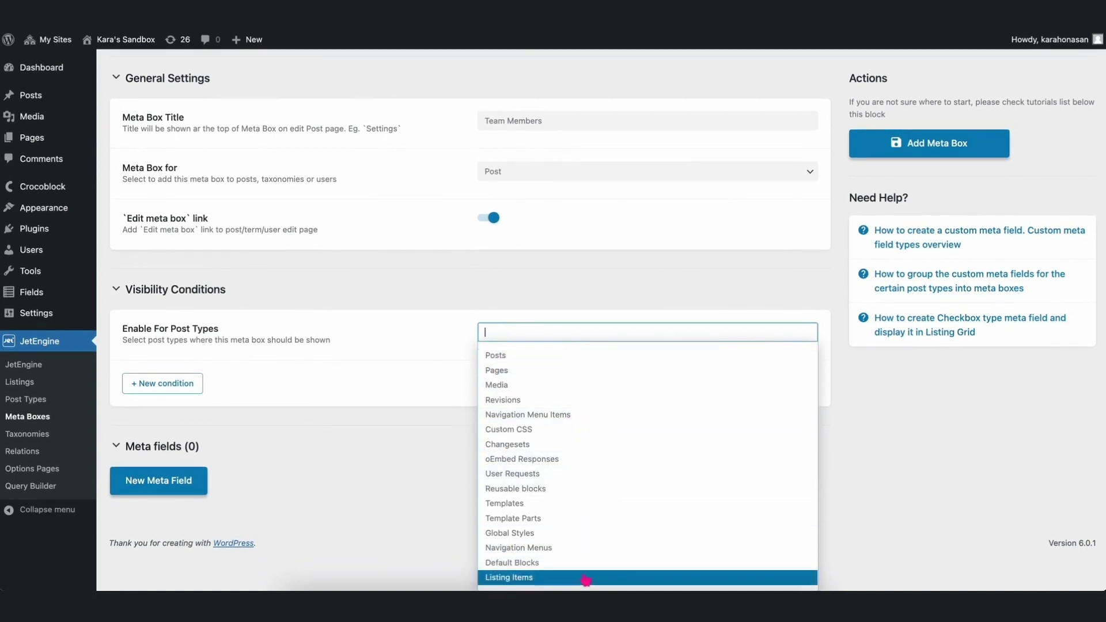
left_click(563, 358)
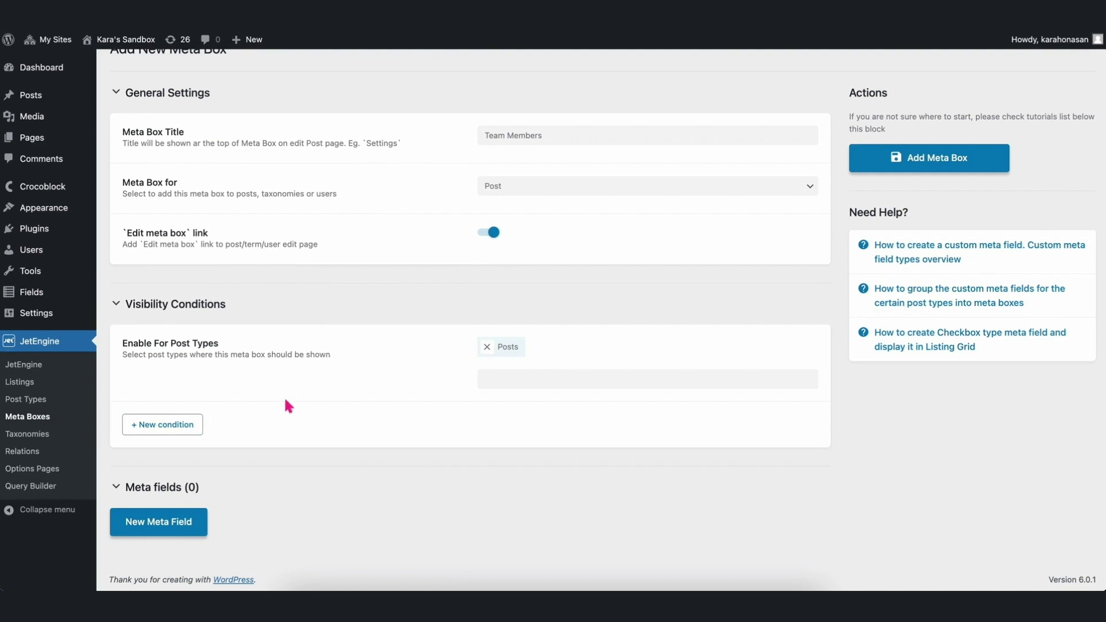
Discard the trial extra visibility condition and collapse the Visibility Conditions section.
left_click(192, 429)
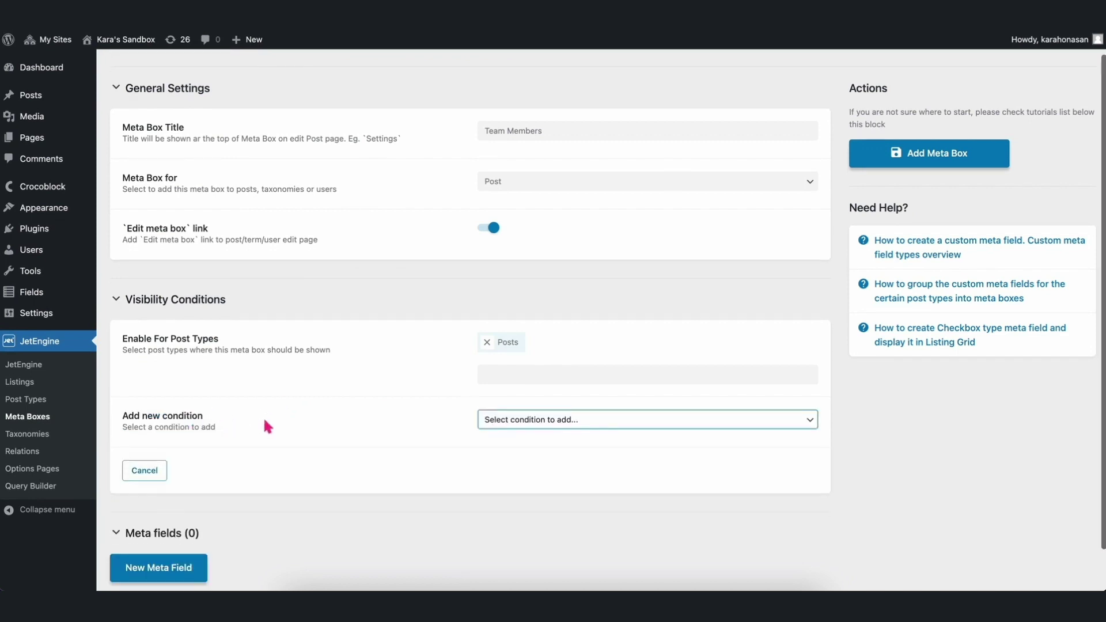
scroll(264, 424, "down", 1)
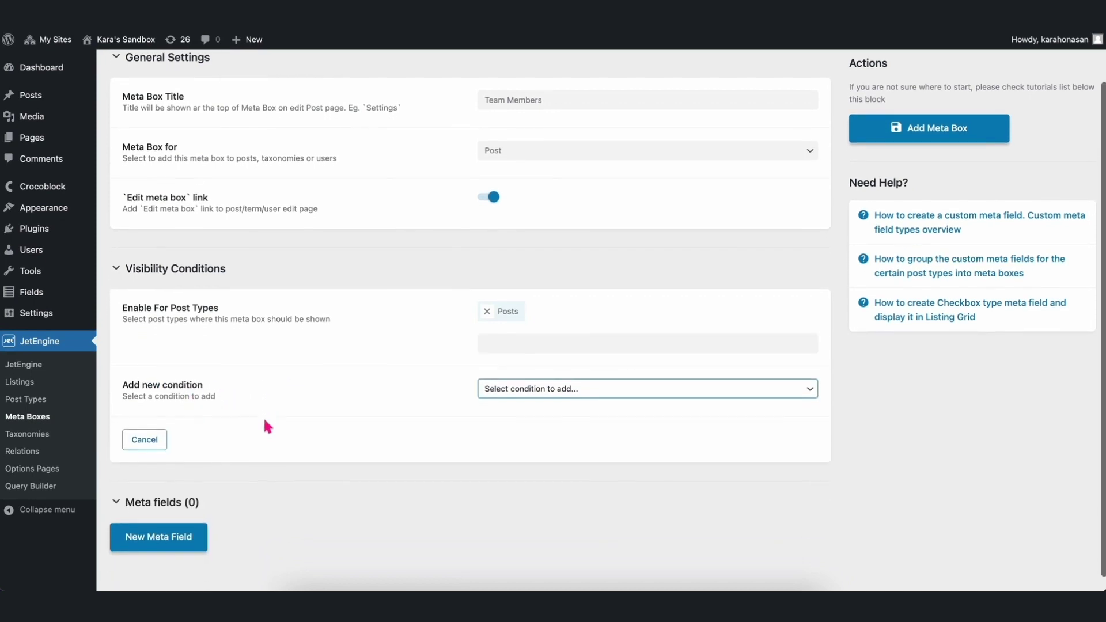
left_click(635, 398)
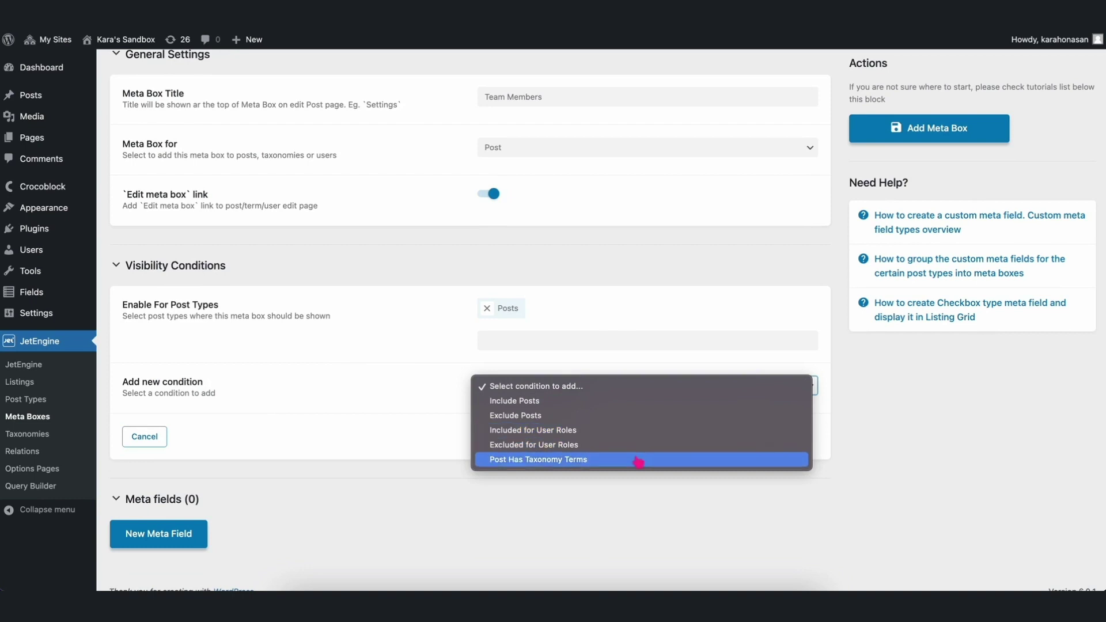
left_click(350, 455)
left_click(151, 437)
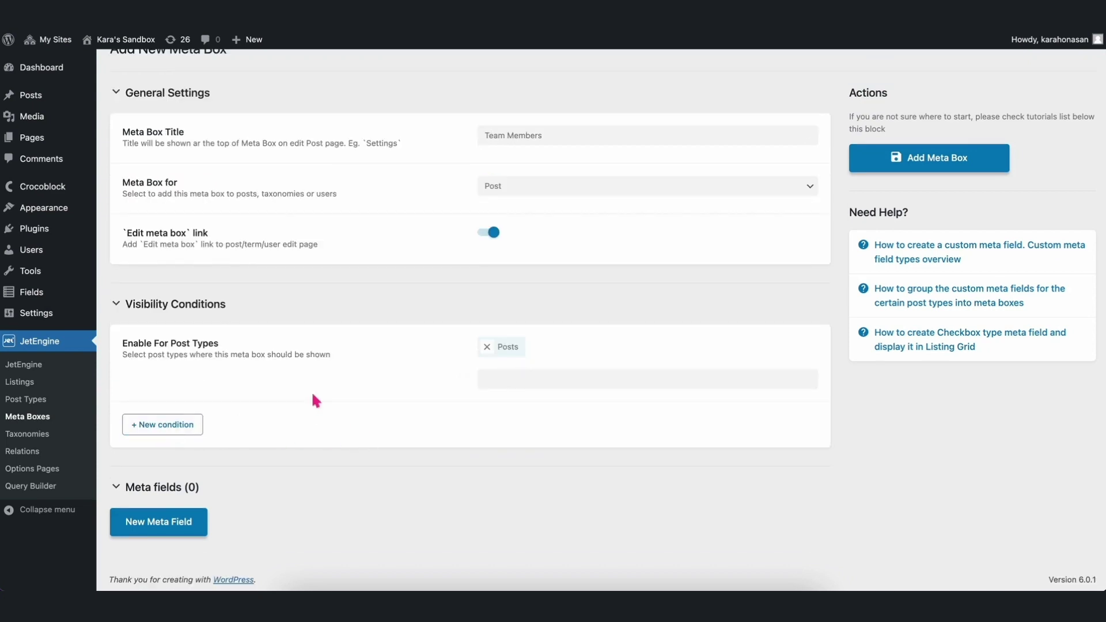
left_click(214, 307)
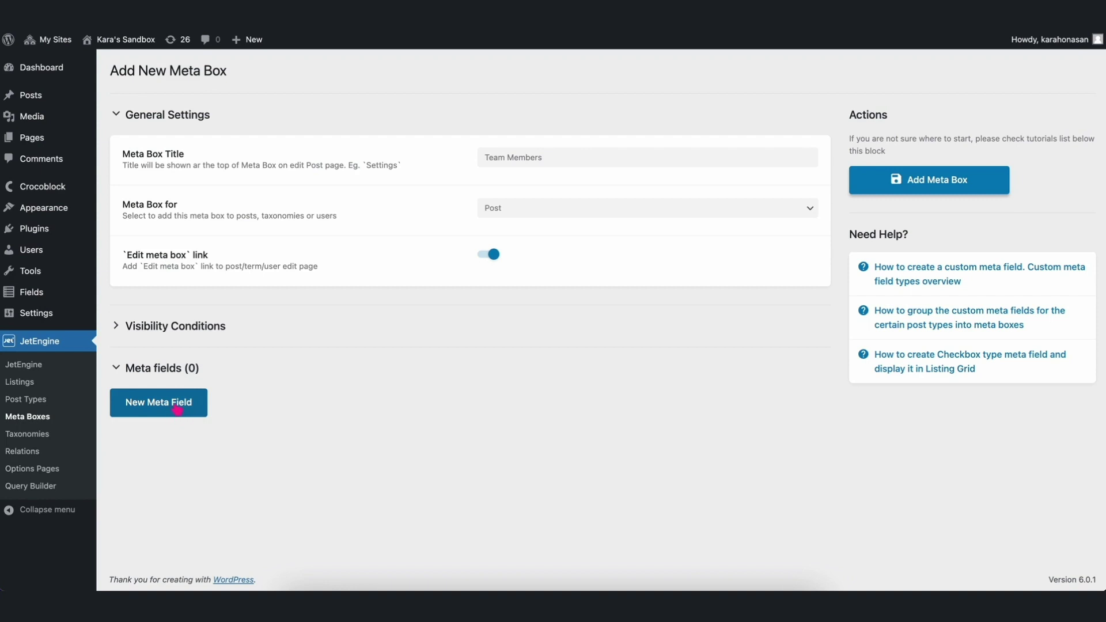
Add a 'Name' meta field of object type Field and field type Text.
left_click(177, 410)
scroll(346, 396, "down", 3)
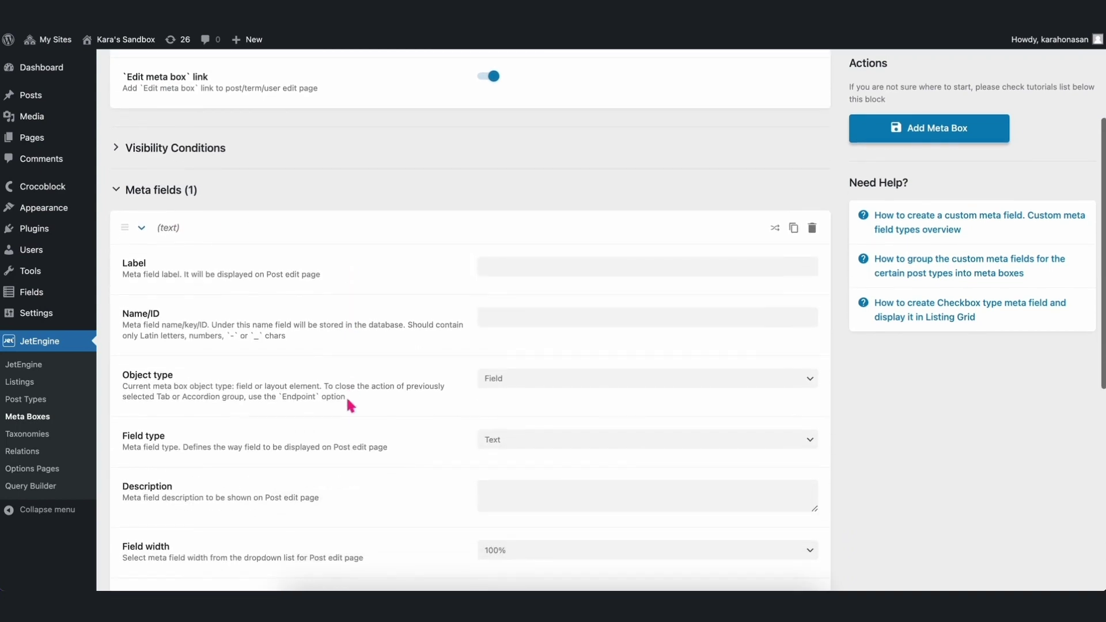
left_click(524, 268)
type("Name")
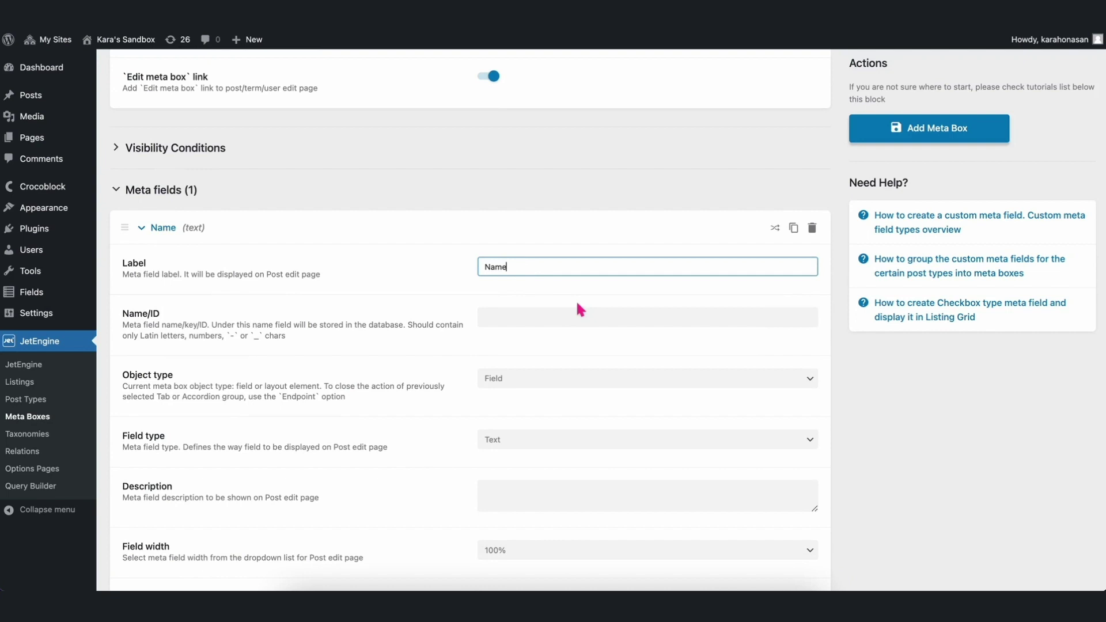
left_click(578, 314)
scroll(578, 311, "down", 2)
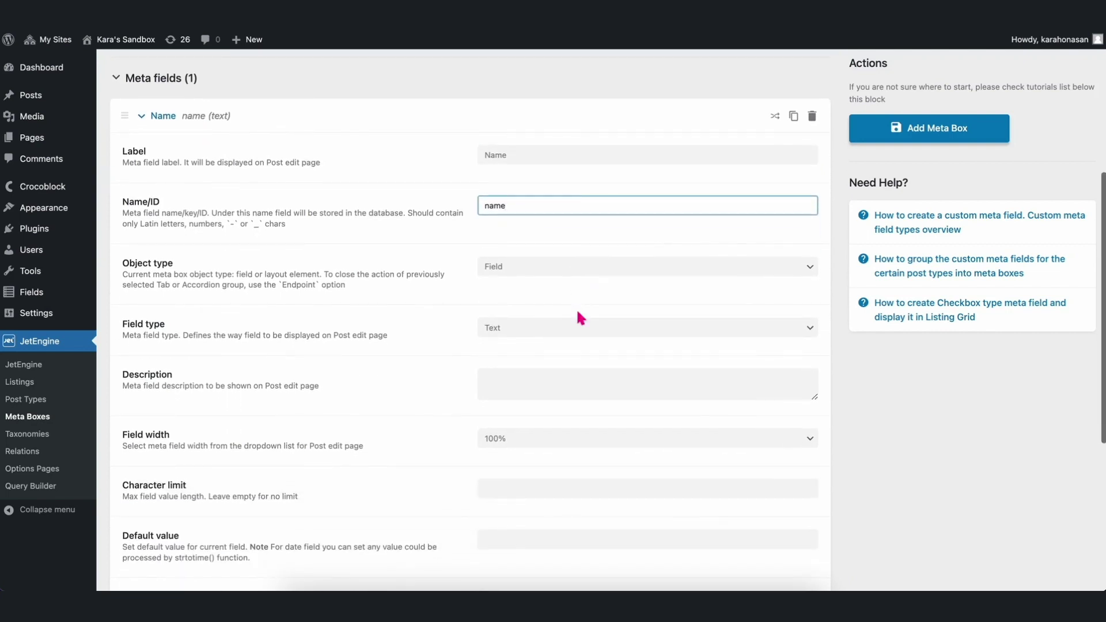
left_click(554, 271)
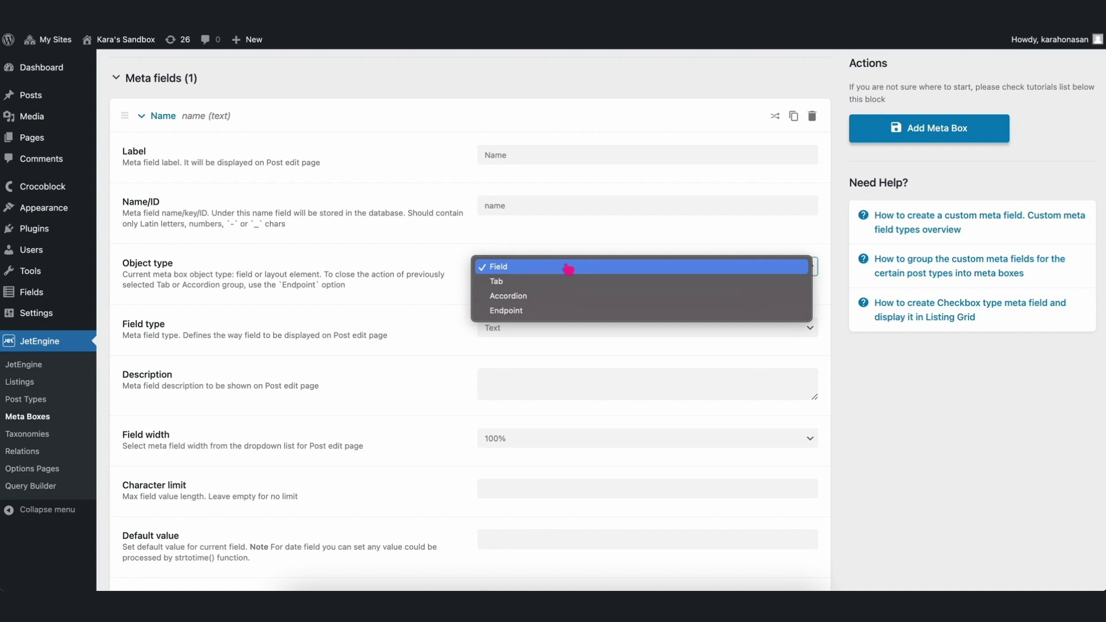
left_click(568, 268)
left_click(552, 332)
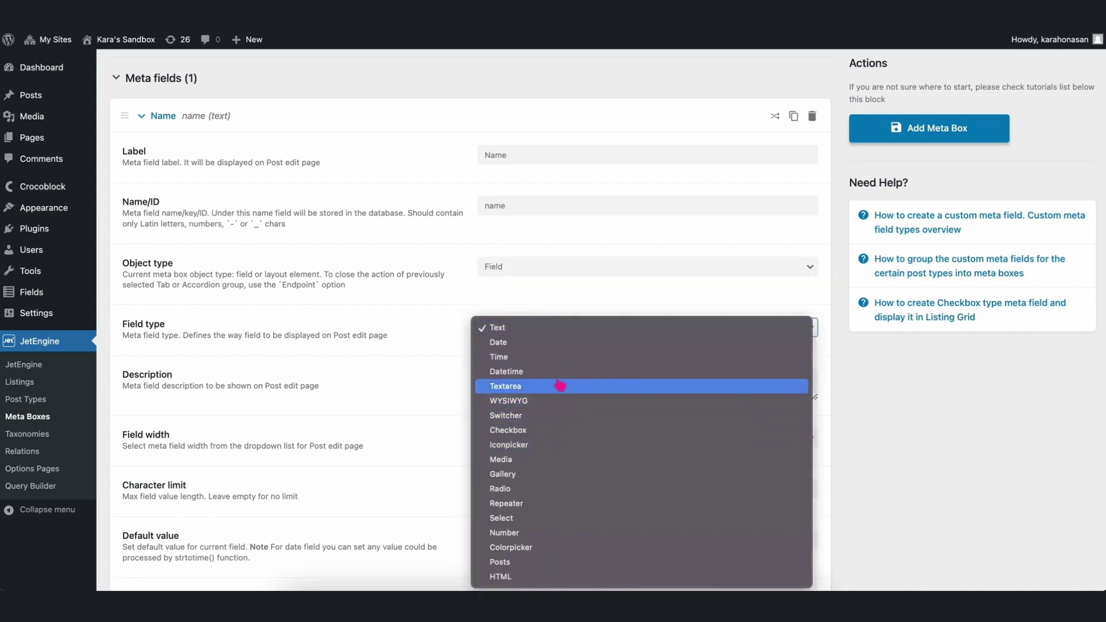
left_click(555, 330)
scroll(518, 377, "down", 5)
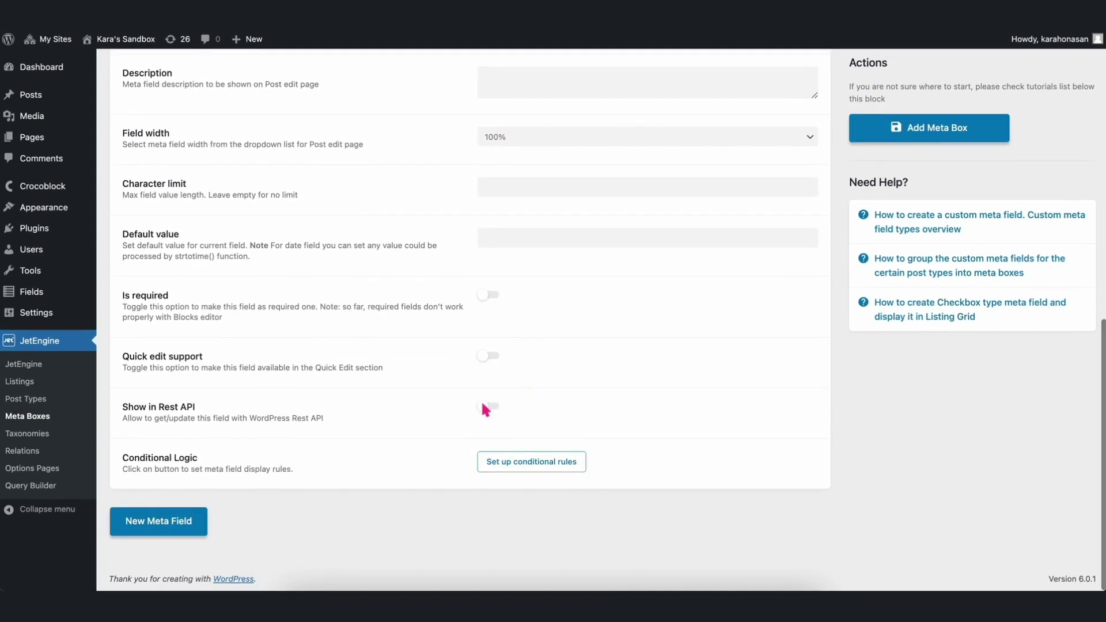
Add 'Position' and 'Email Address' meta fields.
left_click(186, 520)
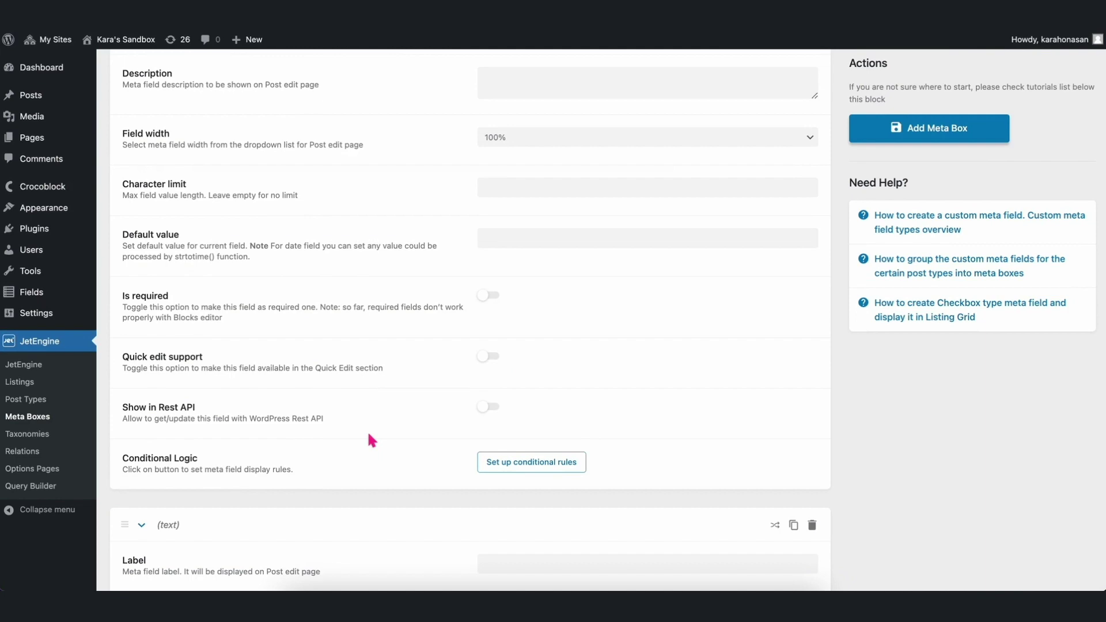
scroll(368, 438, "down", 6)
left_click(518, 224)
type("Position")
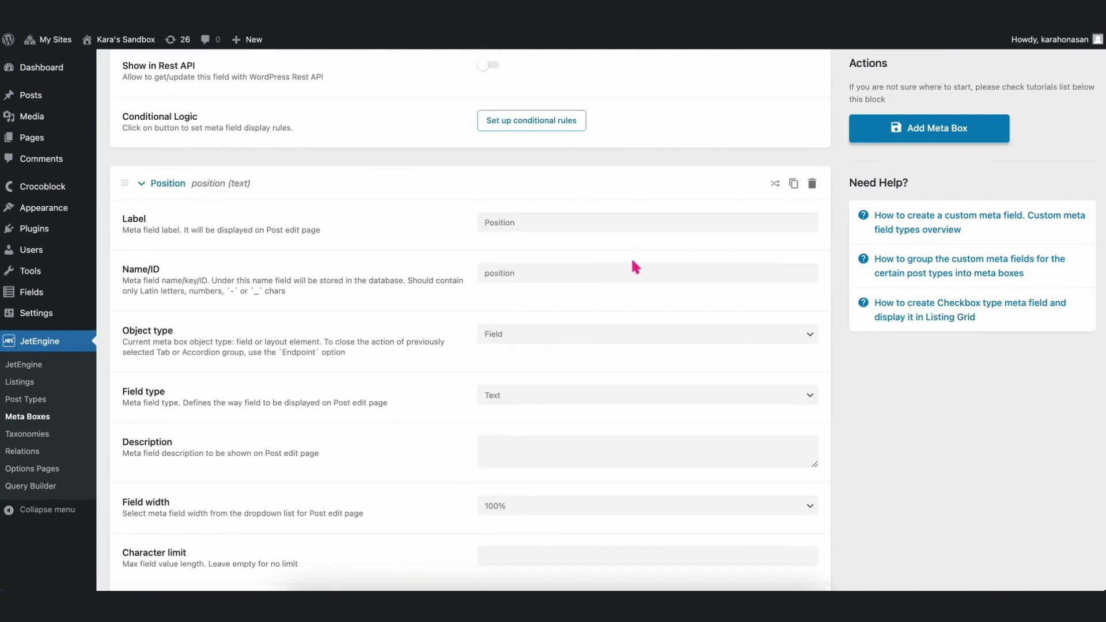
scroll(630, 264, "down", 6)
left_click(173, 521)
scroll(535, 427, "down", 3)
left_click(536, 362)
type("Email Addres")
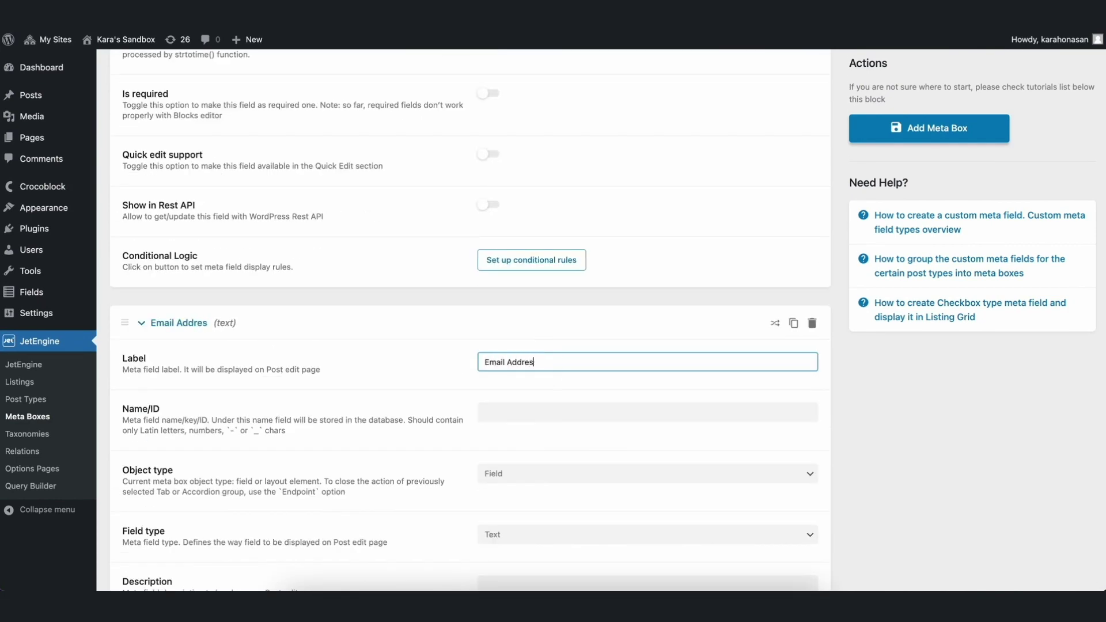
type("s")
scroll(604, 410, "down", 10)
Add a 'Contact Number' meta field and save the Team Members meta box.
left_click(155, 452)
scroll(500, 336, "down", 5)
left_click(500, 311)
type("Contac")
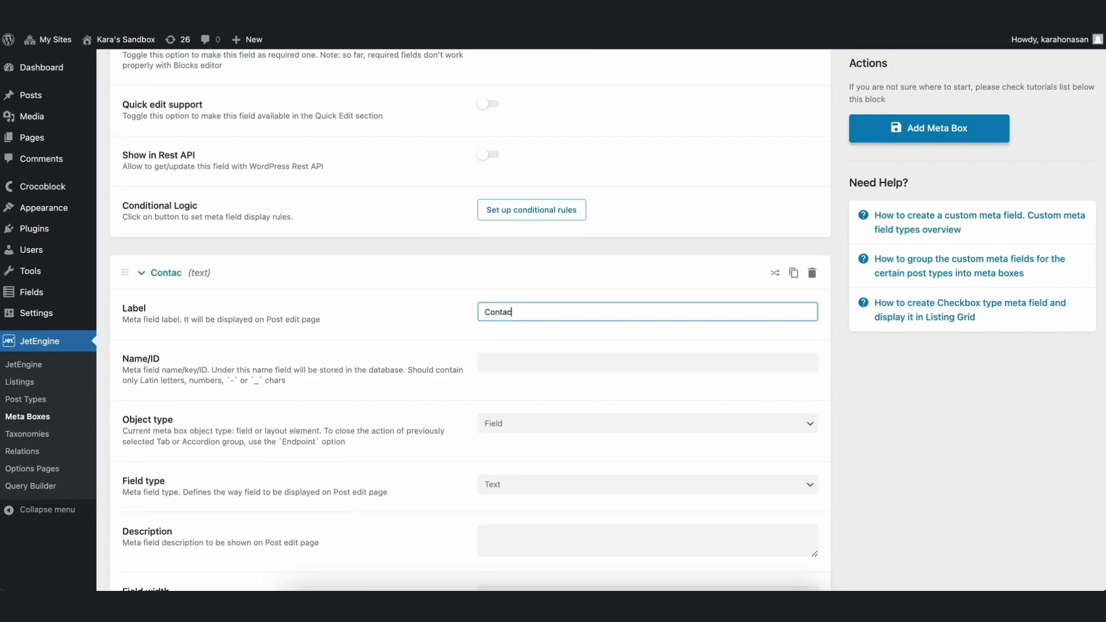
type("t Number")
left_click(603, 363)
scroll(602, 363, "down", 8)
scroll(603, 299, "up", 8)
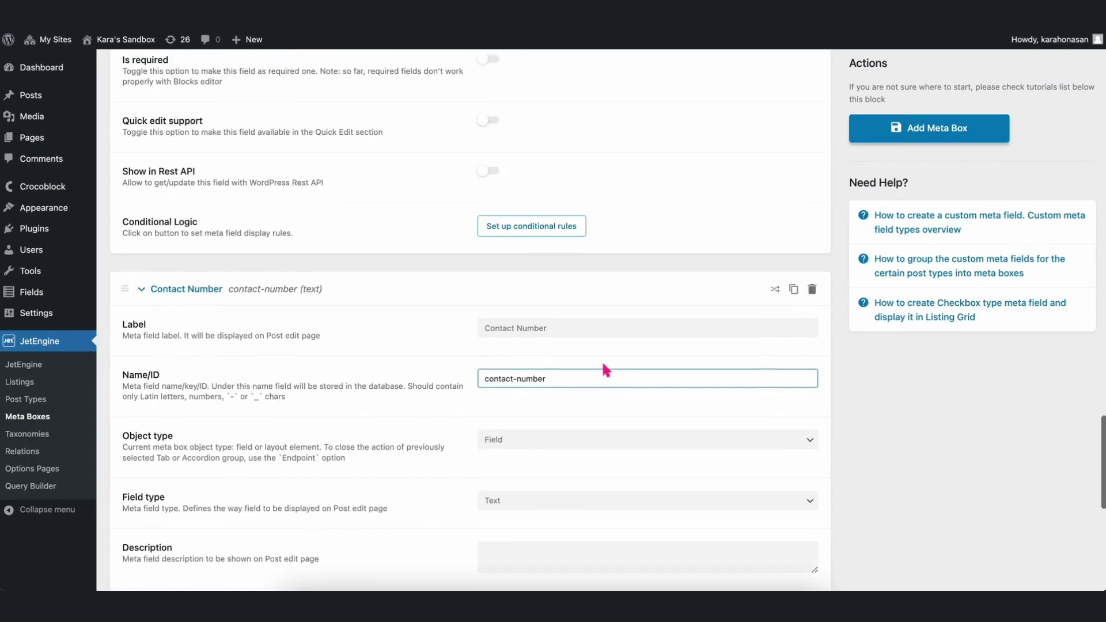
scroll(602, 364, "up", 15)
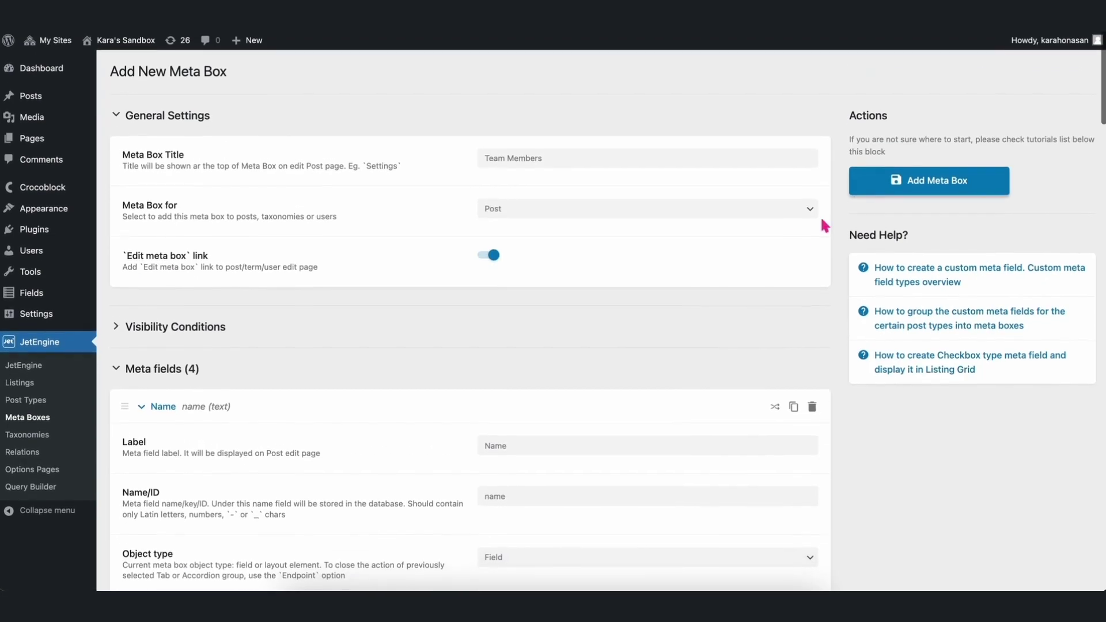
left_click(879, 191)
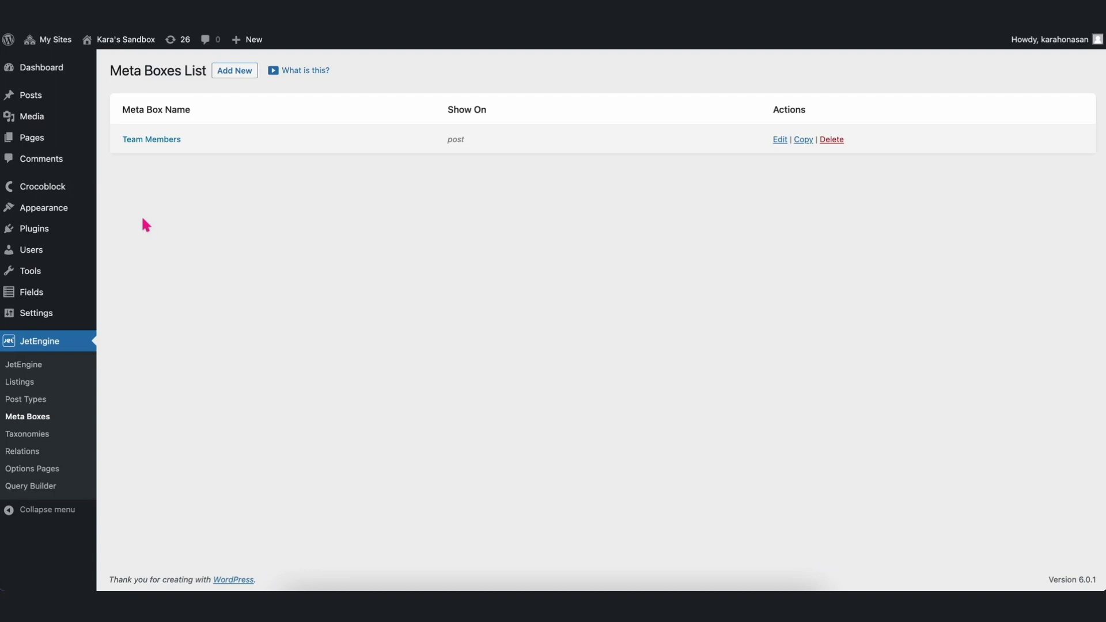
Start a new post from the All Posts list.
left_click(36, 99)
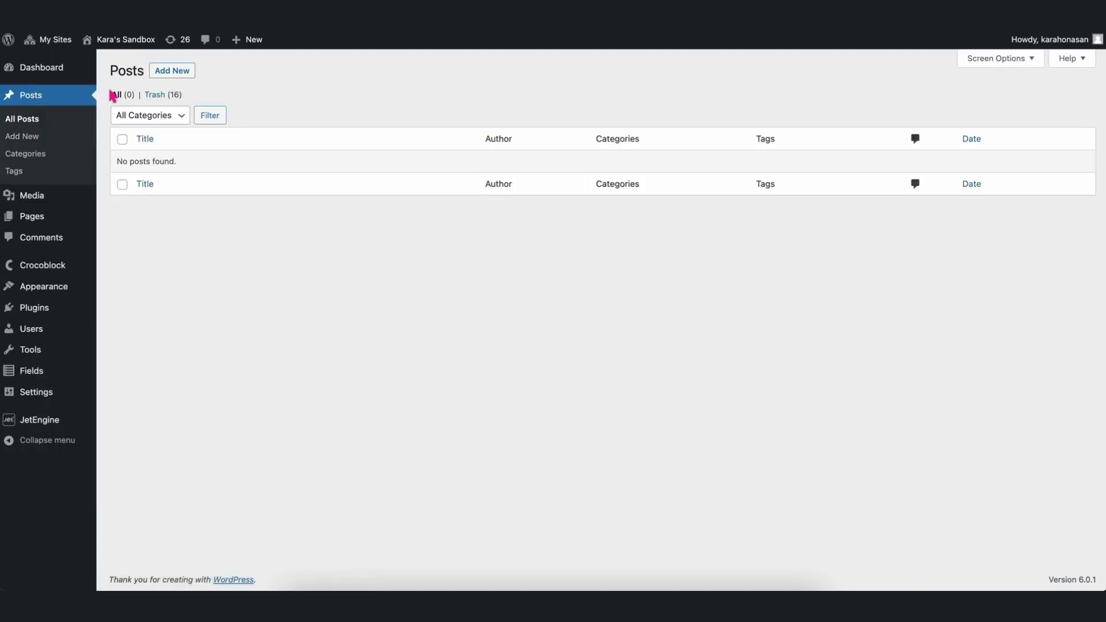
left_click(175, 71)
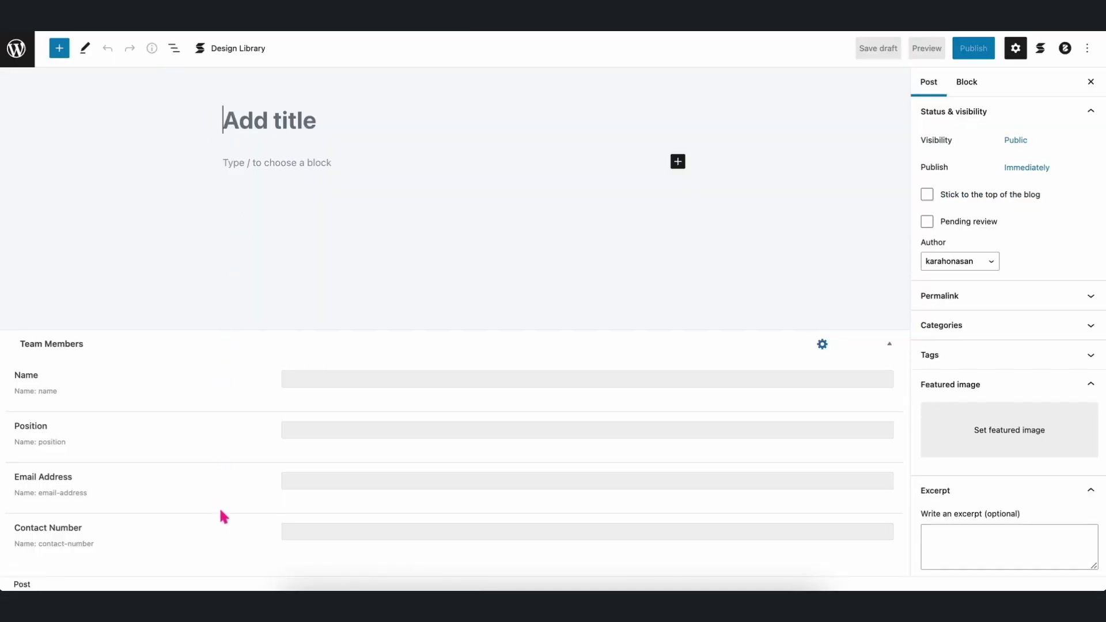
Enter the member's name, position 'Content Strategist and Copywriter', e-mail and contact number.
left_click(288, 377)
left_click(319, 428)
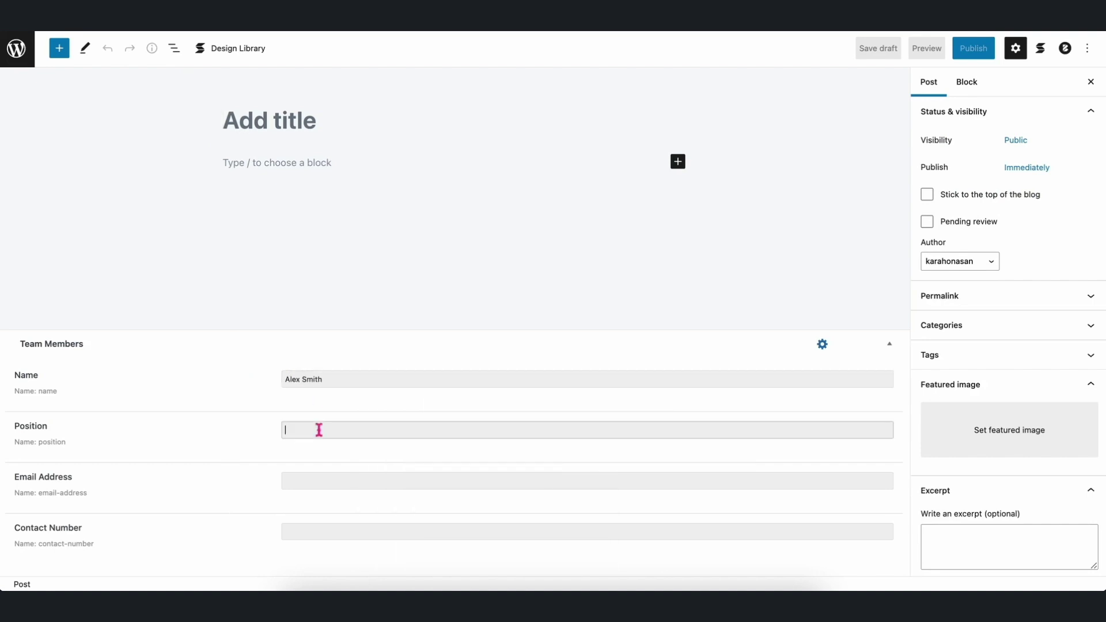
type("Content Strategist and Copywriter")
left_click(316, 479)
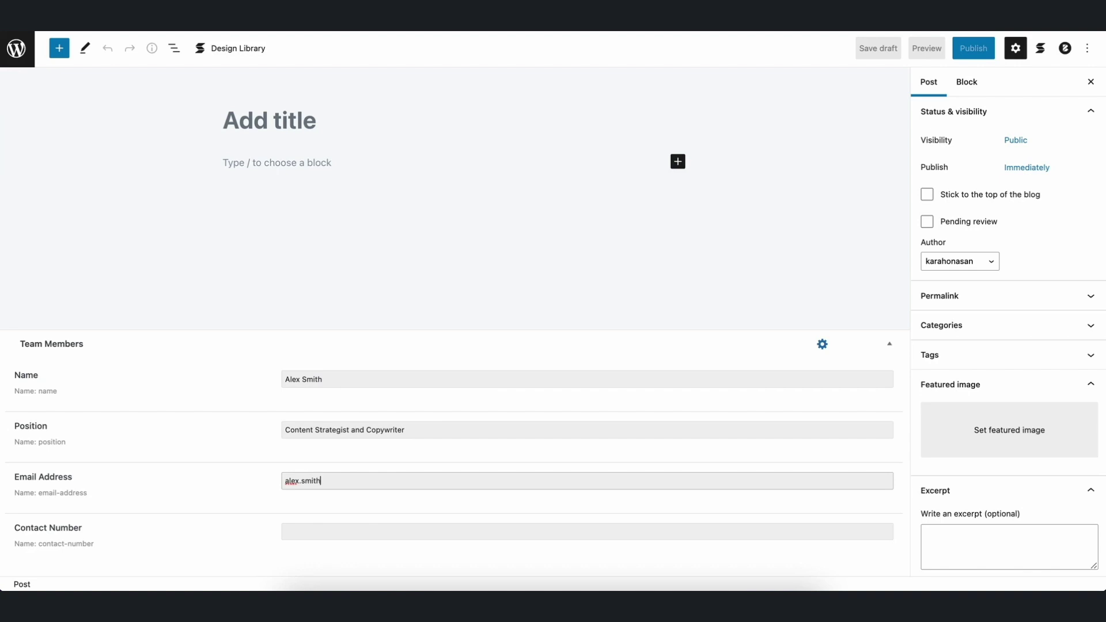
left_click(323, 529)
type("123456789")
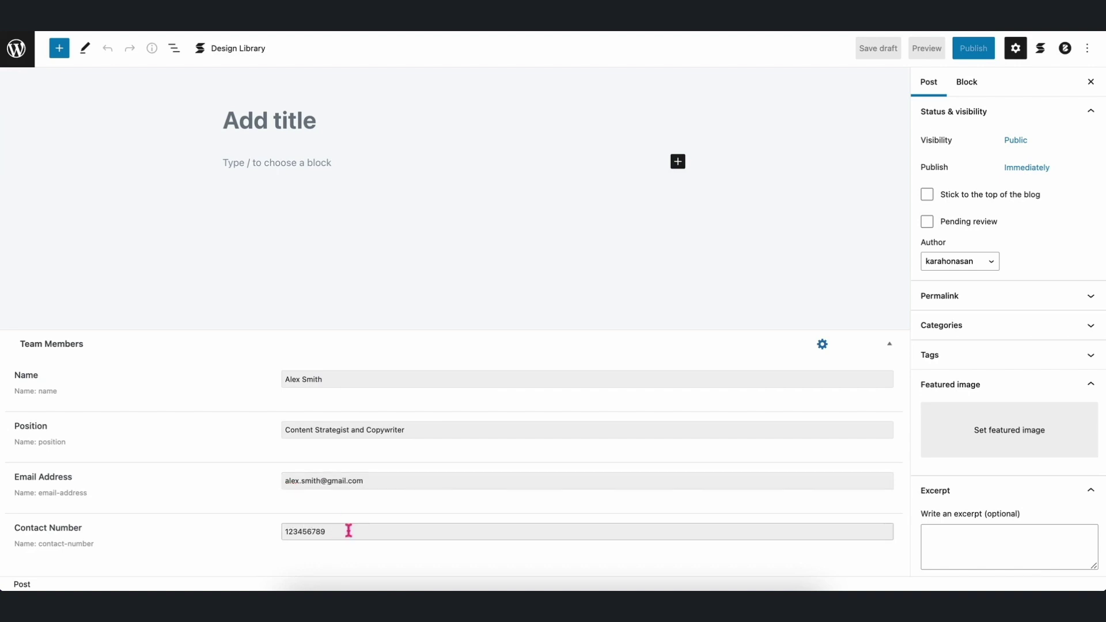
Give the post a 'Team Member' title with the member's first name and publish it.
left_click(279, 122)
type("Team Me")
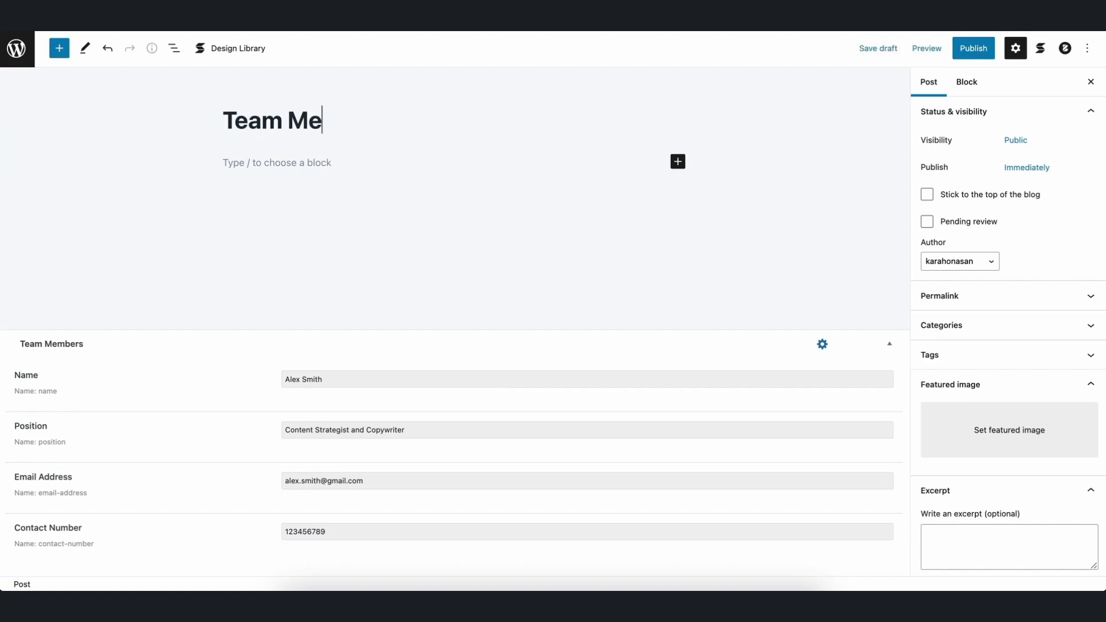
type("mber - Alex")
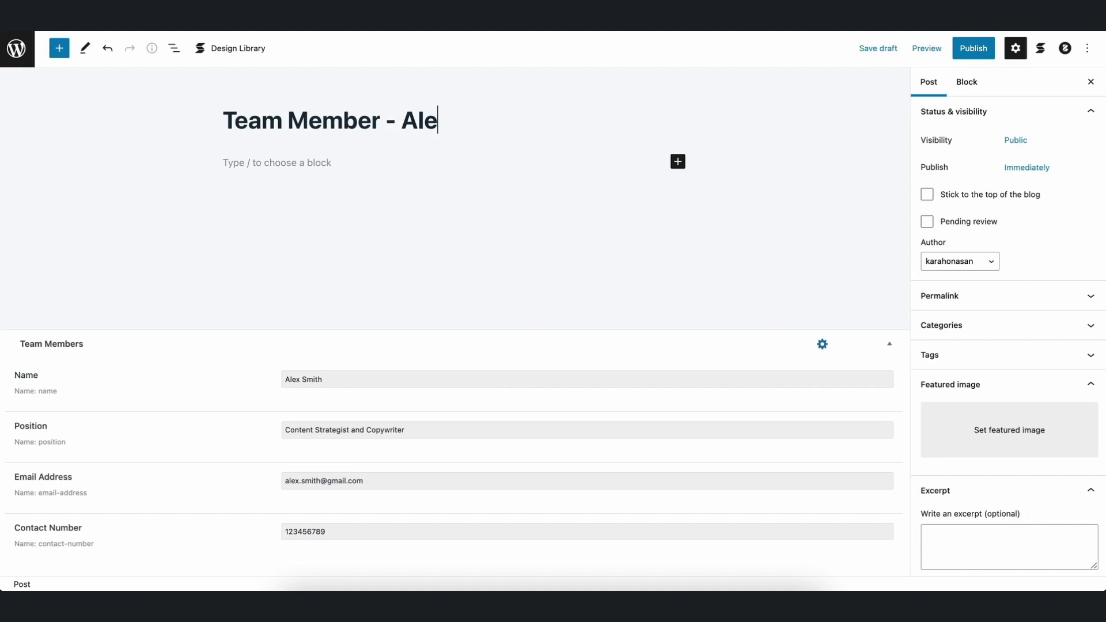
left_click(971, 49)
left_click(982, 45)
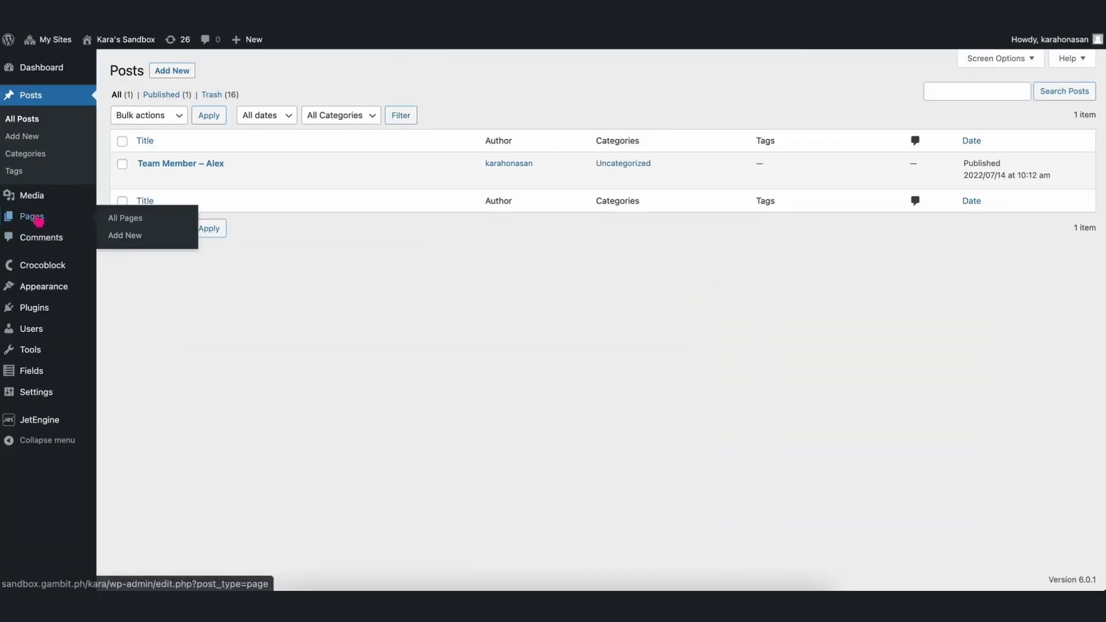
Create a new page and insert a Team Member block using /team.
left_click(40, 218)
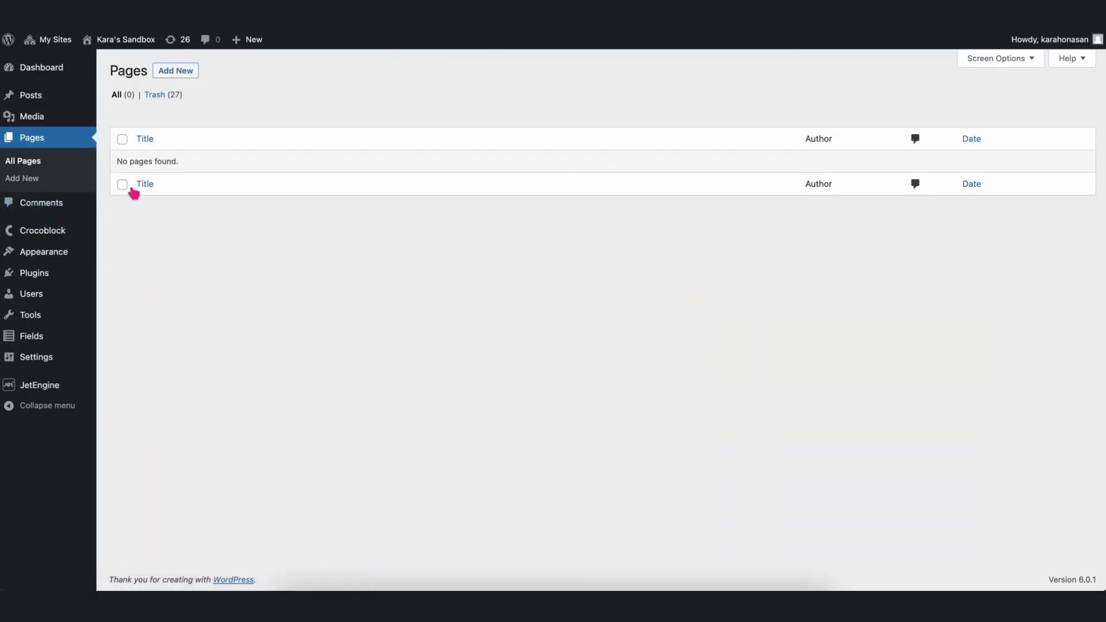
left_click(180, 78)
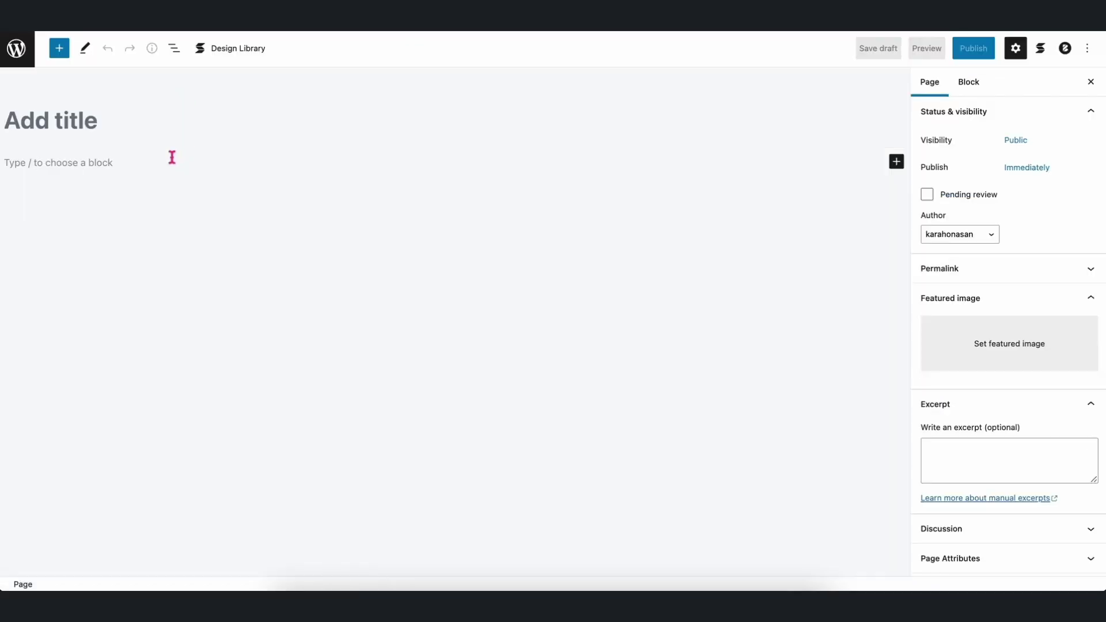
left_click(172, 157)
type("/team")
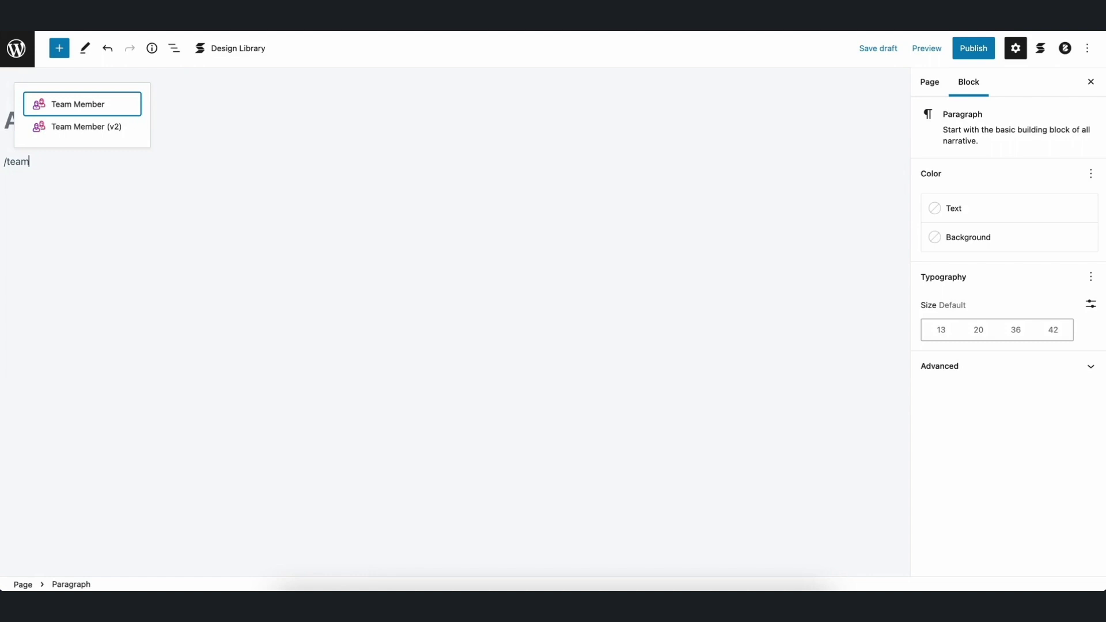
left_click(87, 110)
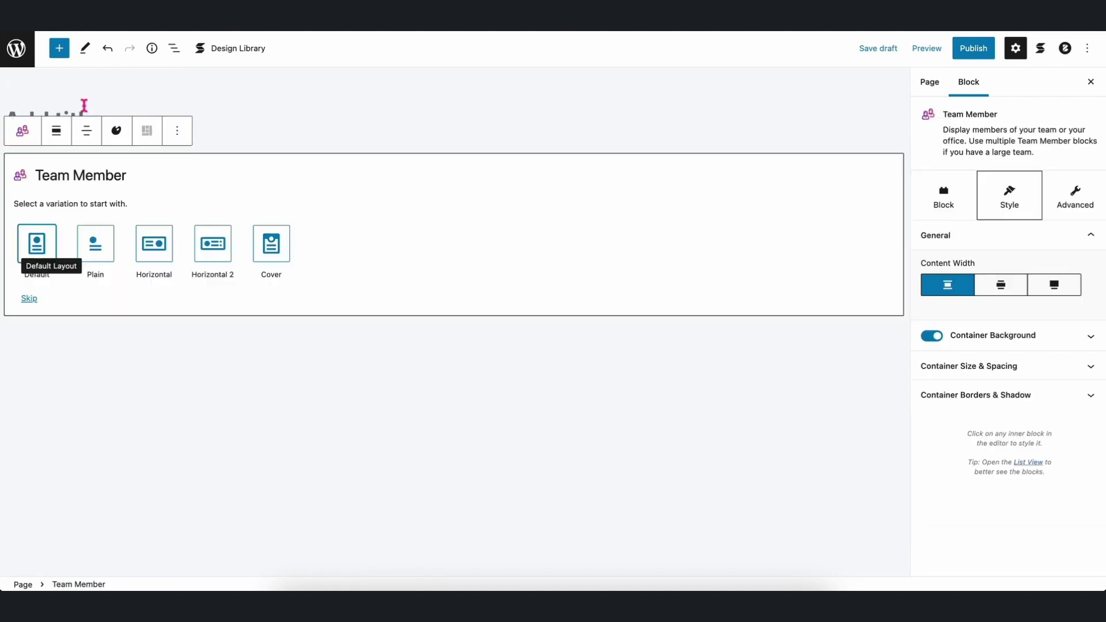
Use the Default layout and point the Name heading's dynamic source at the team member post.
left_click(47, 242)
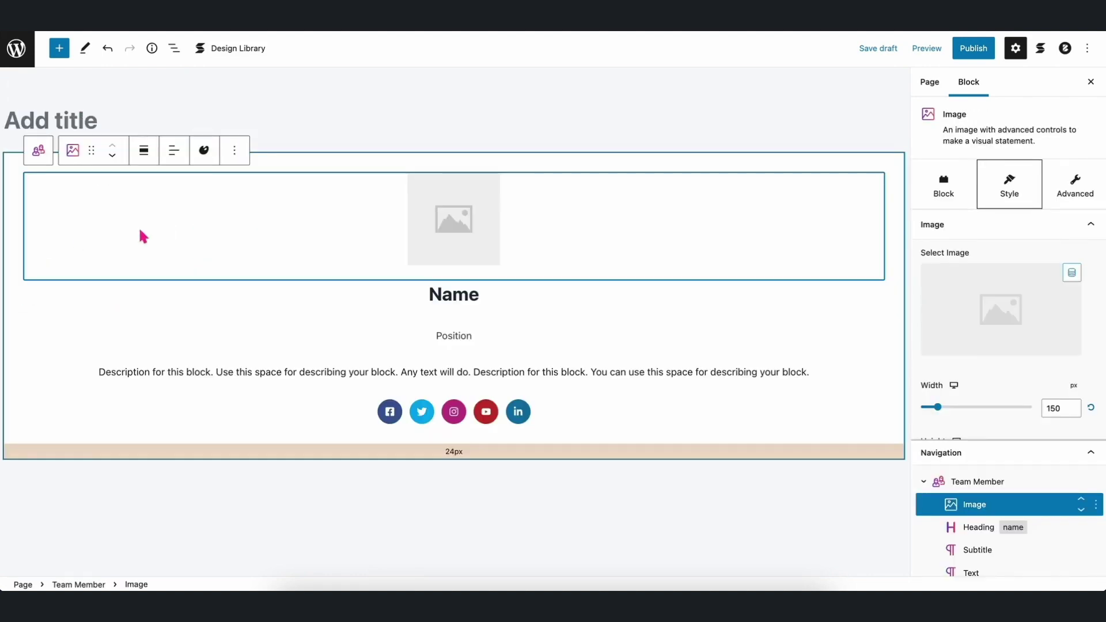
double_click(453, 295)
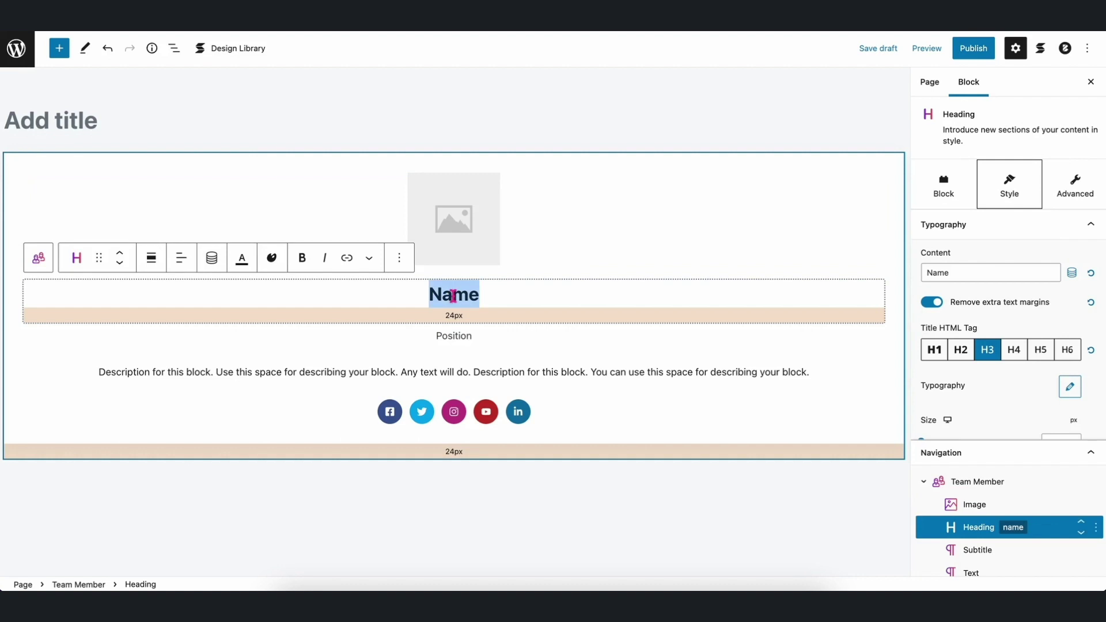
left_click(212, 264)
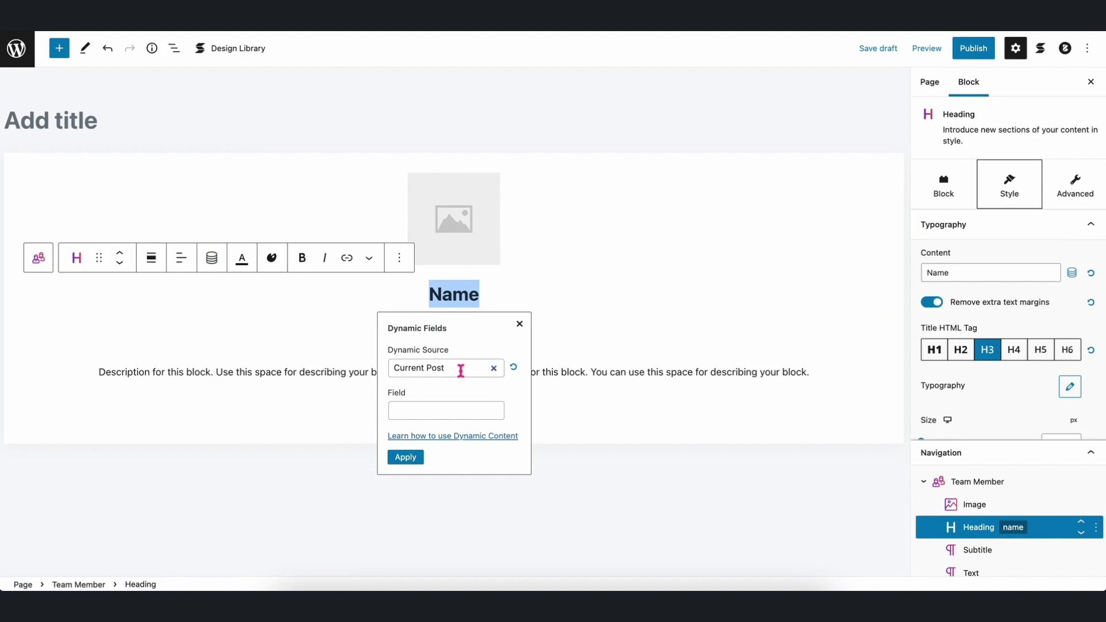
left_click(460, 370)
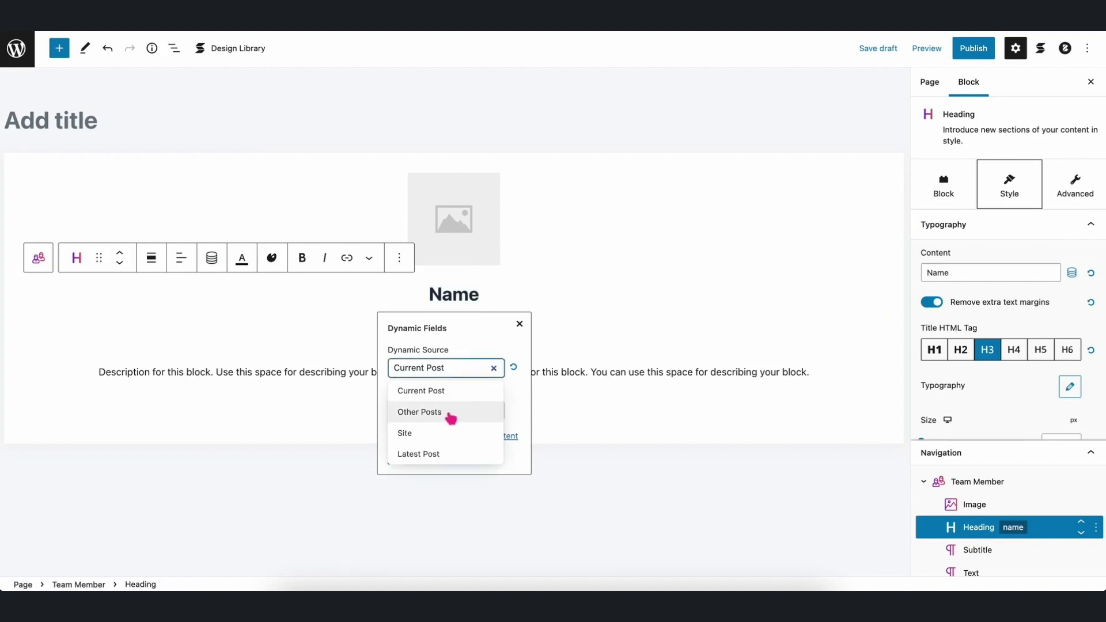
left_click(455, 412)
left_click(452, 412)
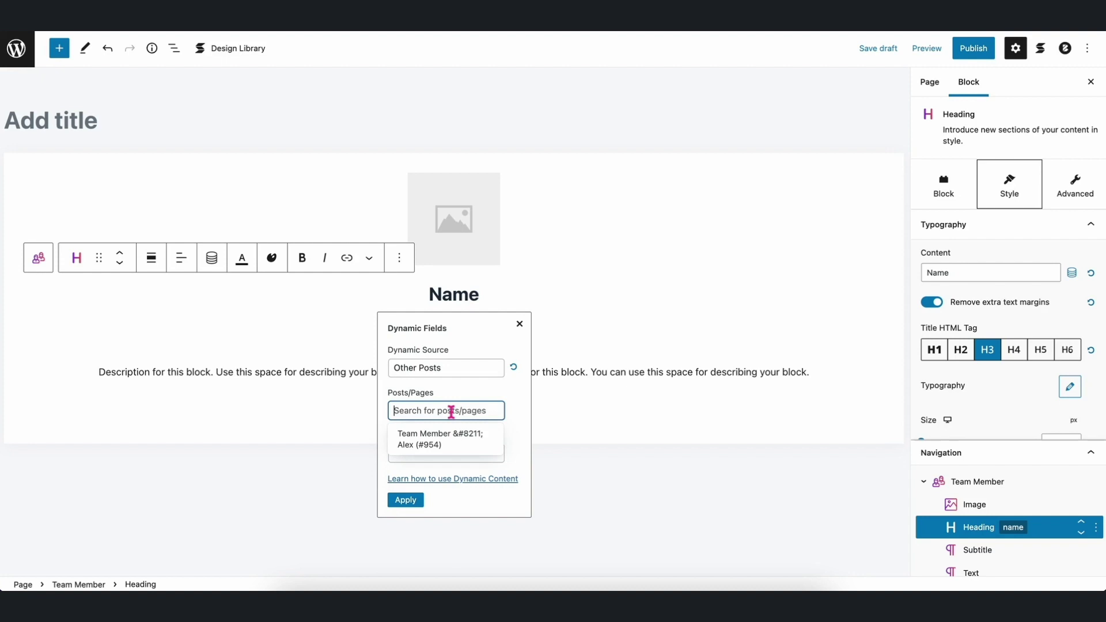
left_click(451, 443)
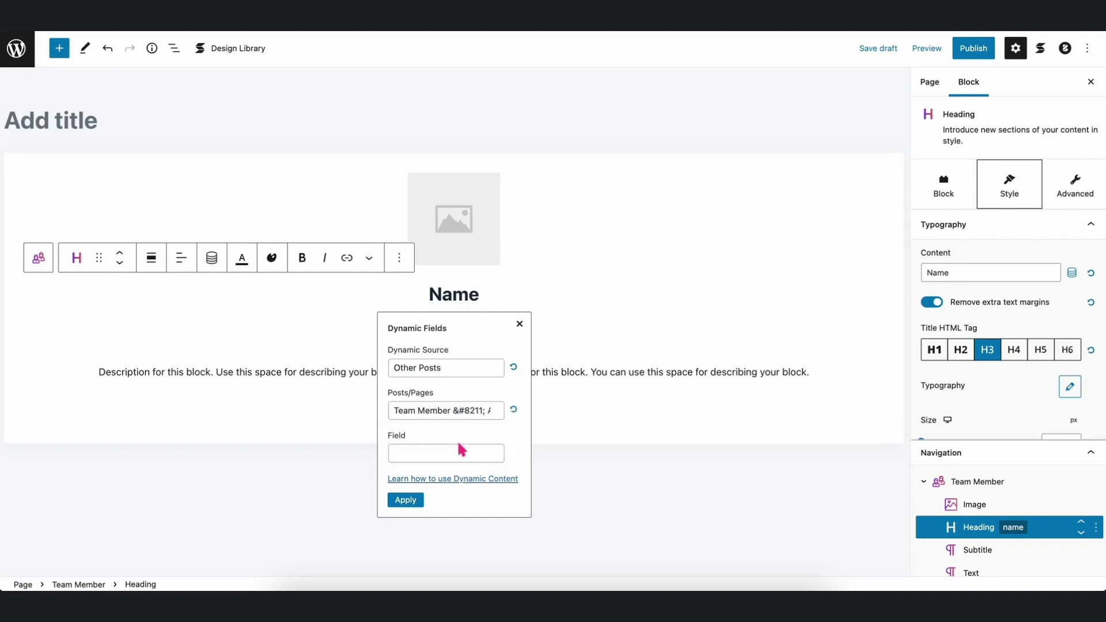
Choose the Team Members - Name field and apply it to the heading.
scroll(551, 464, "down", 2)
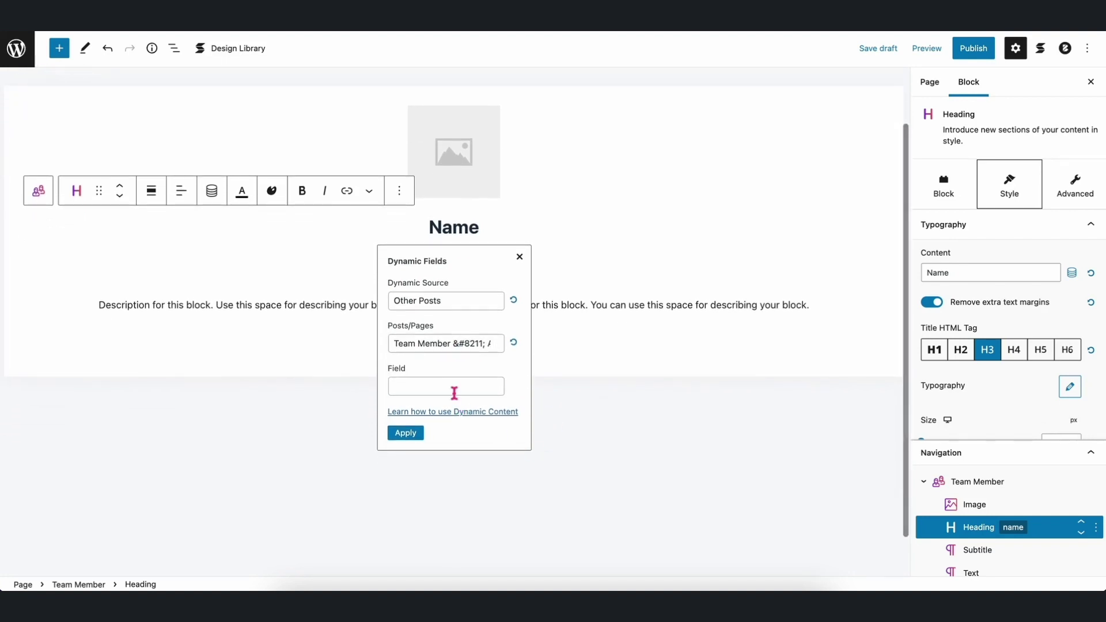
left_click(452, 388)
scroll(459, 476, "down", 5)
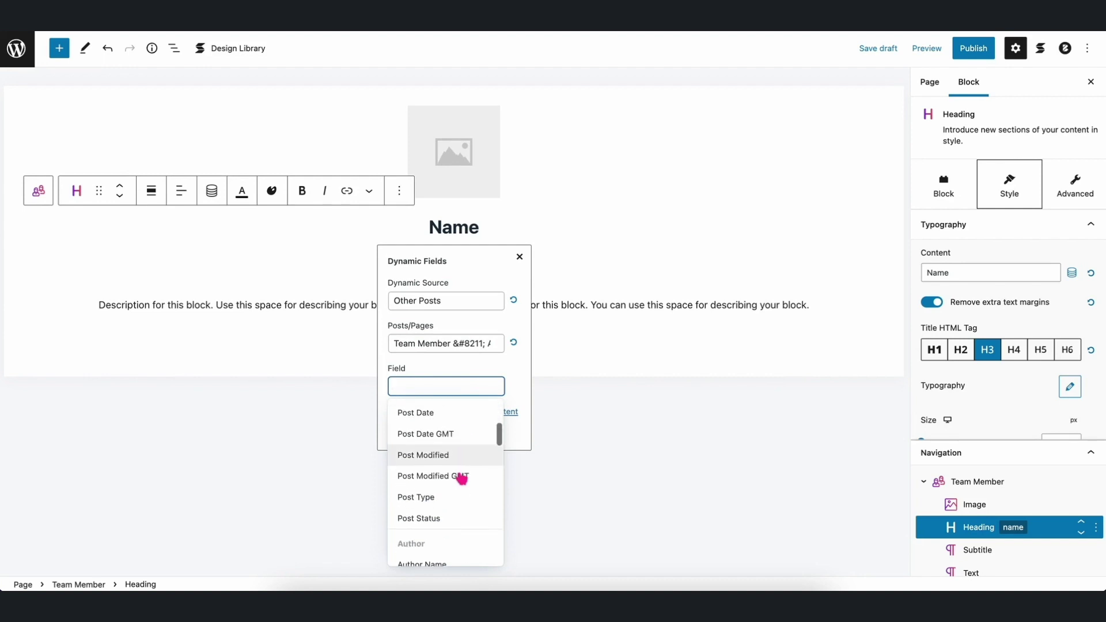
scroll(461, 478, "down", 8)
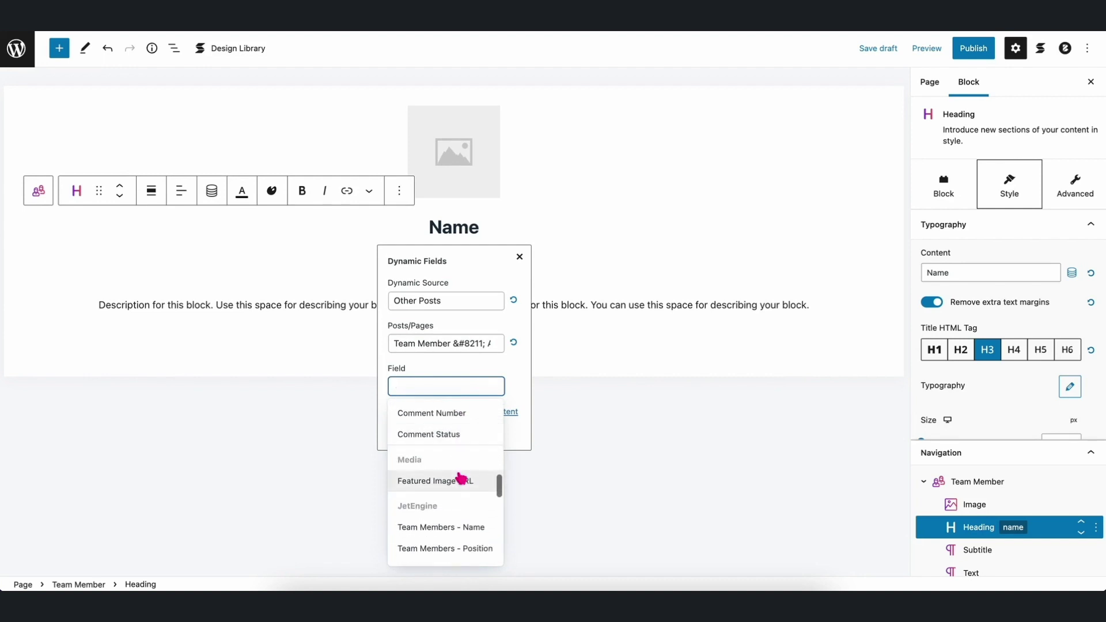
scroll(454, 461, "up", 2)
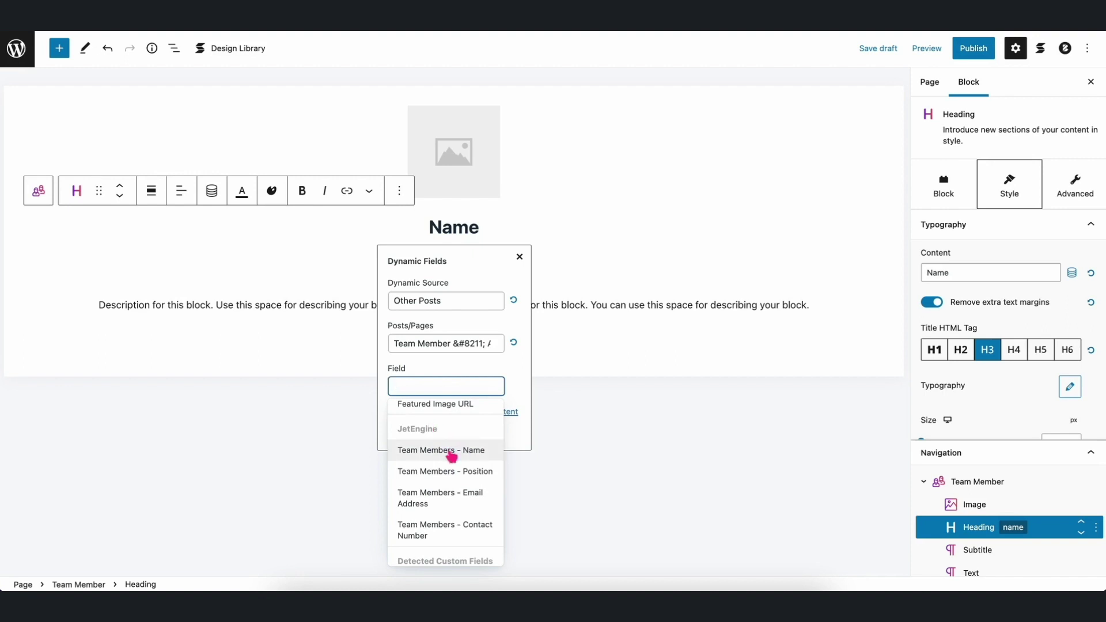
left_click(452, 455)
left_click(414, 437)
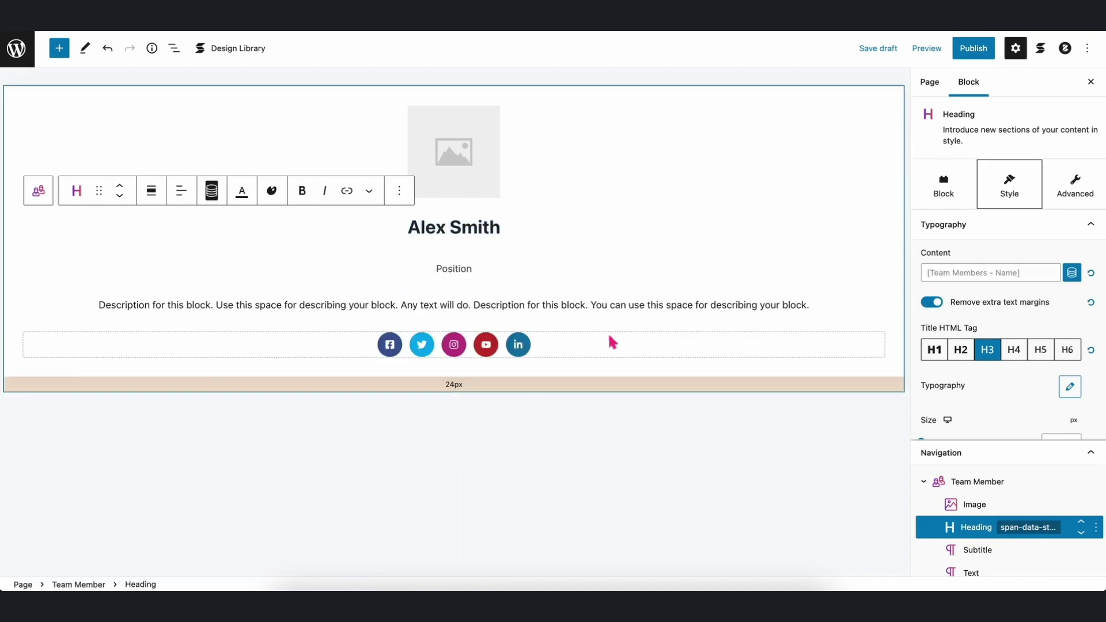
Bind the subtitle to the team member post's Team Members - Position field.
double_click(458, 319)
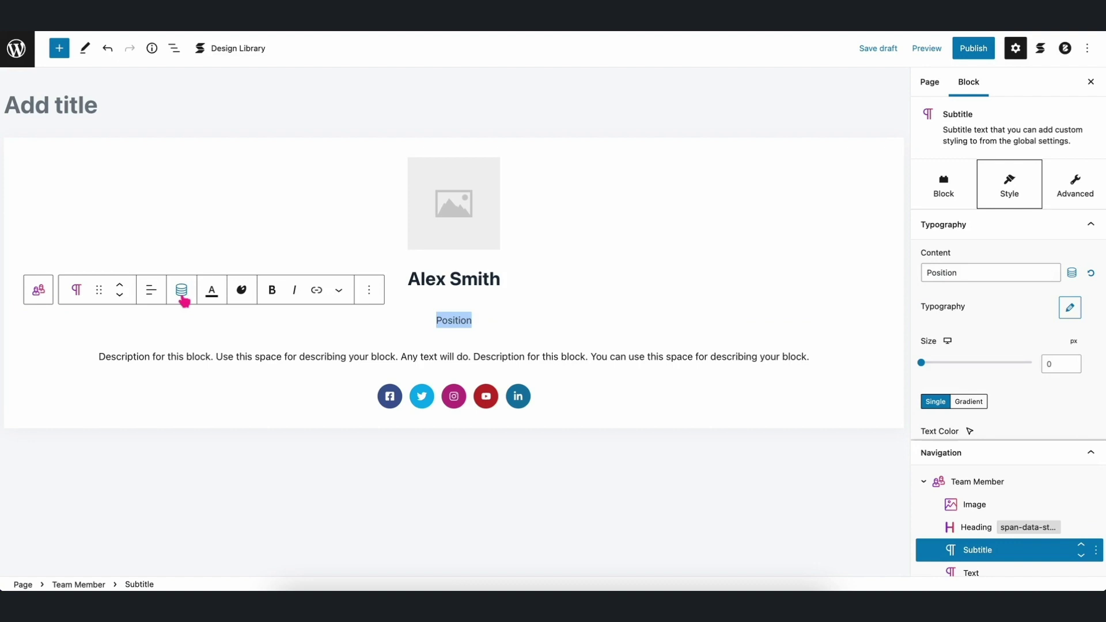
left_click(181, 290)
left_click(446, 387)
left_click(452, 432)
left_click(451, 431)
left_click(463, 471)
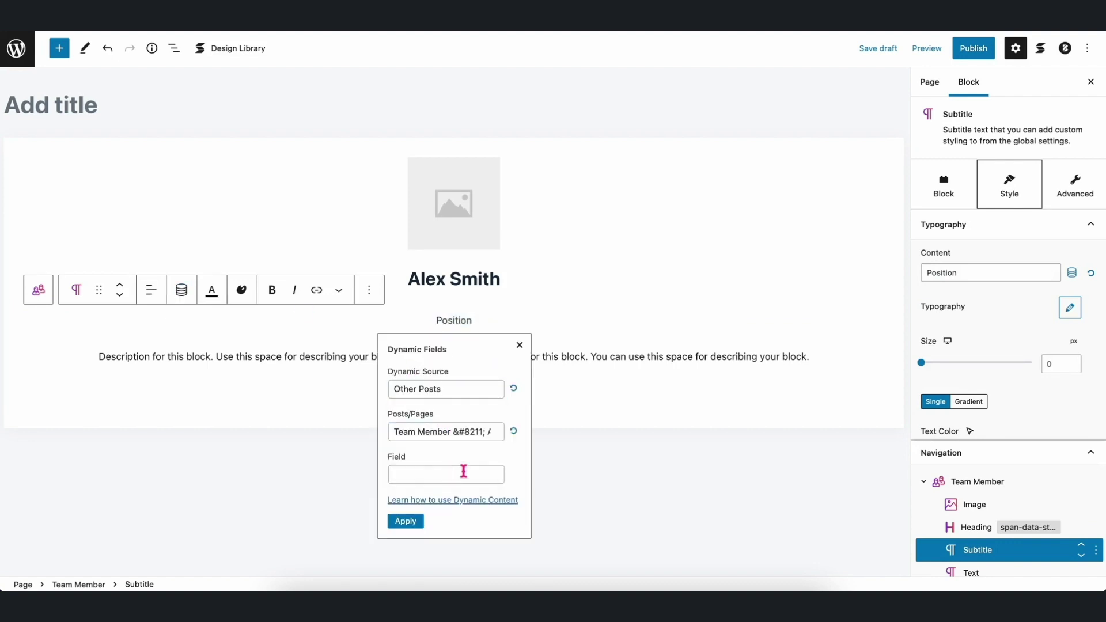
type("posit")
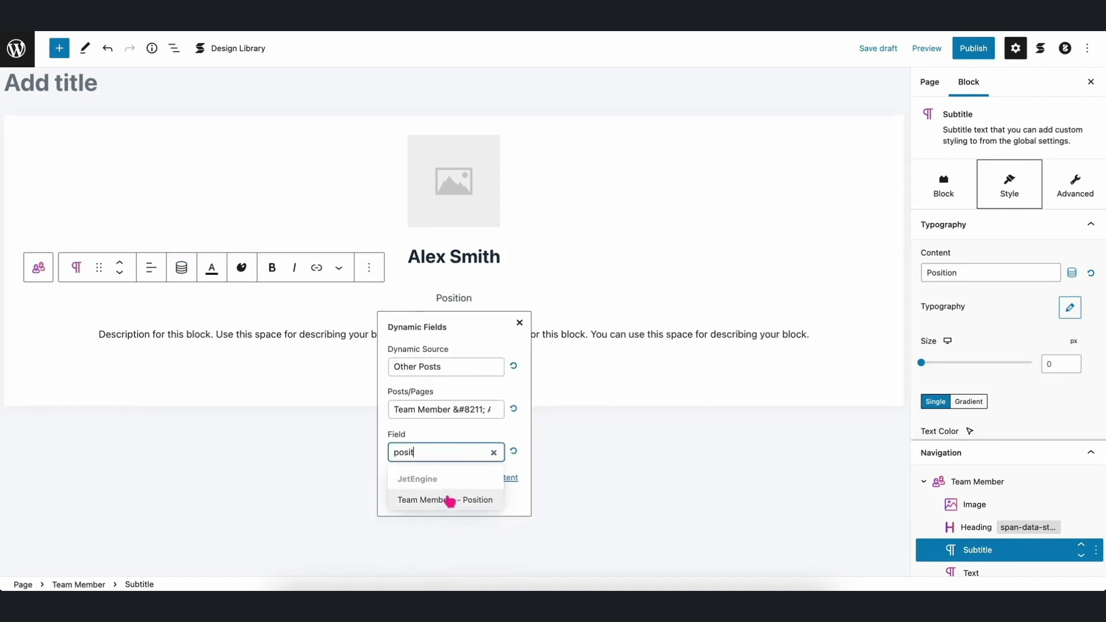
left_click(452, 499)
left_click(409, 500)
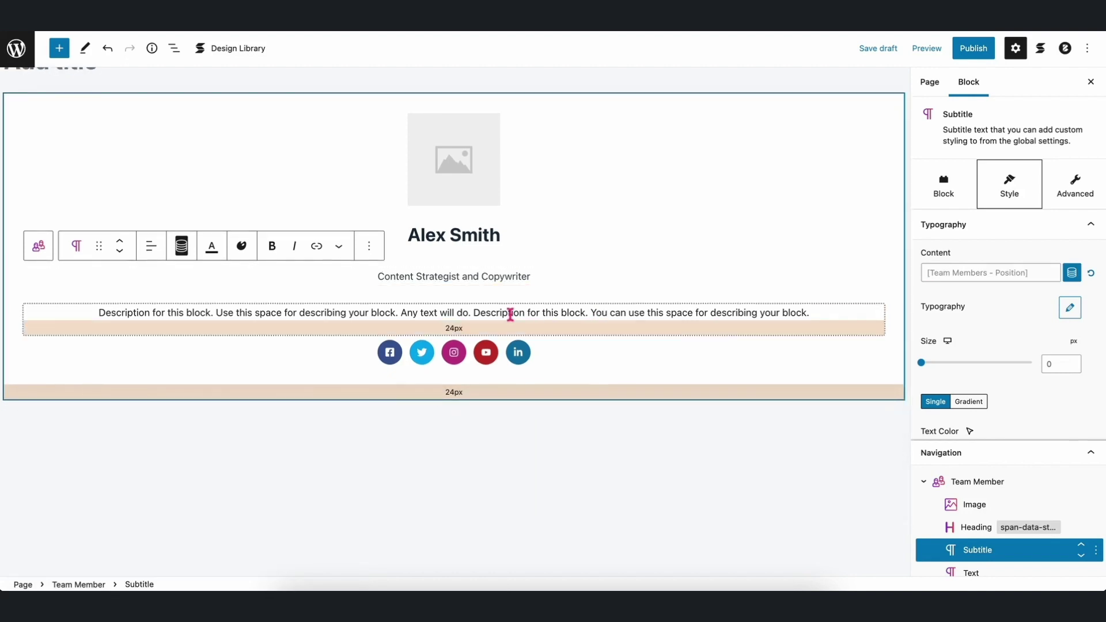
Bind the description text to the team member post's Team Members - Email Address field.
left_click(510, 314)
left_click(182, 281)
left_click(415, 381)
left_click(413, 424)
left_click(438, 432)
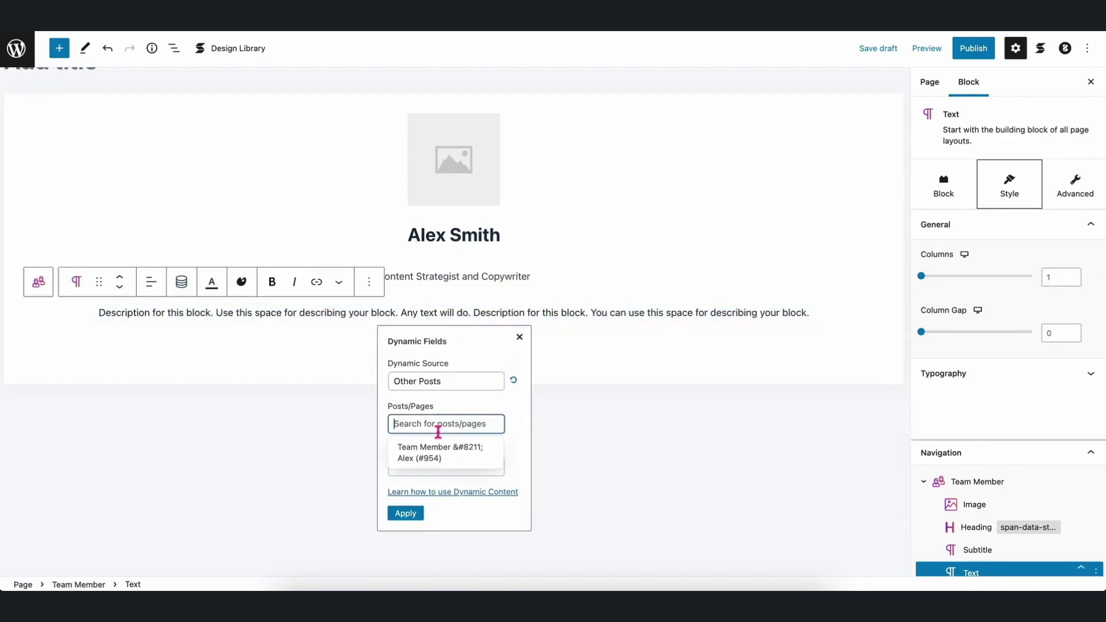
left_click(440, 452)
left_click(430, 469)
type("email")
left_click(444, 516)
left_click(422, 518)
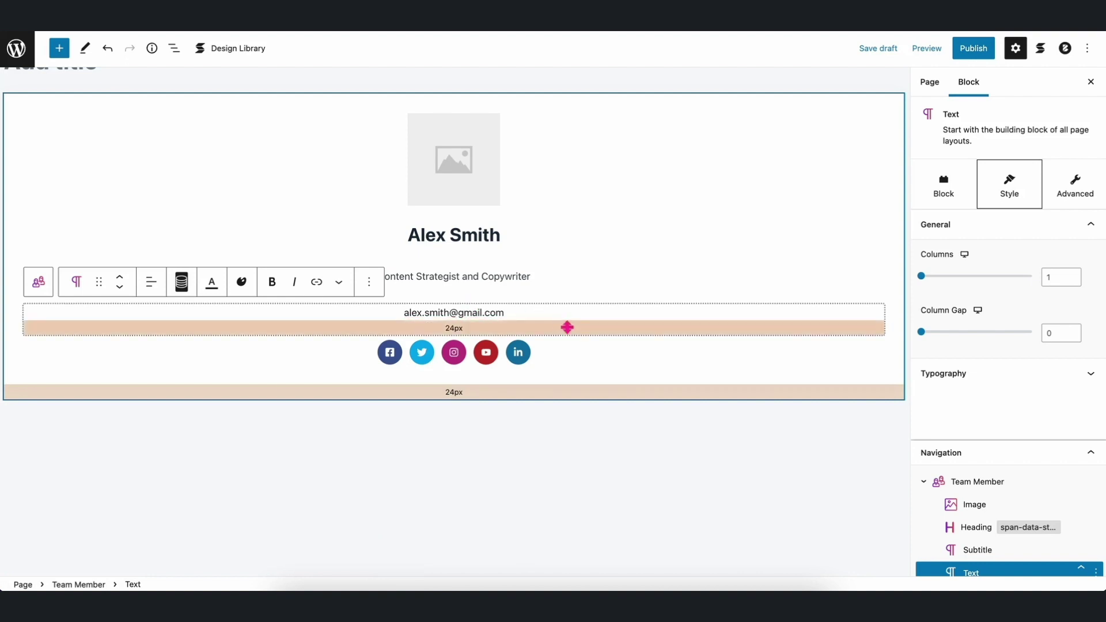
left_click(747, 420)
scroll(325, 411, "up", 1)
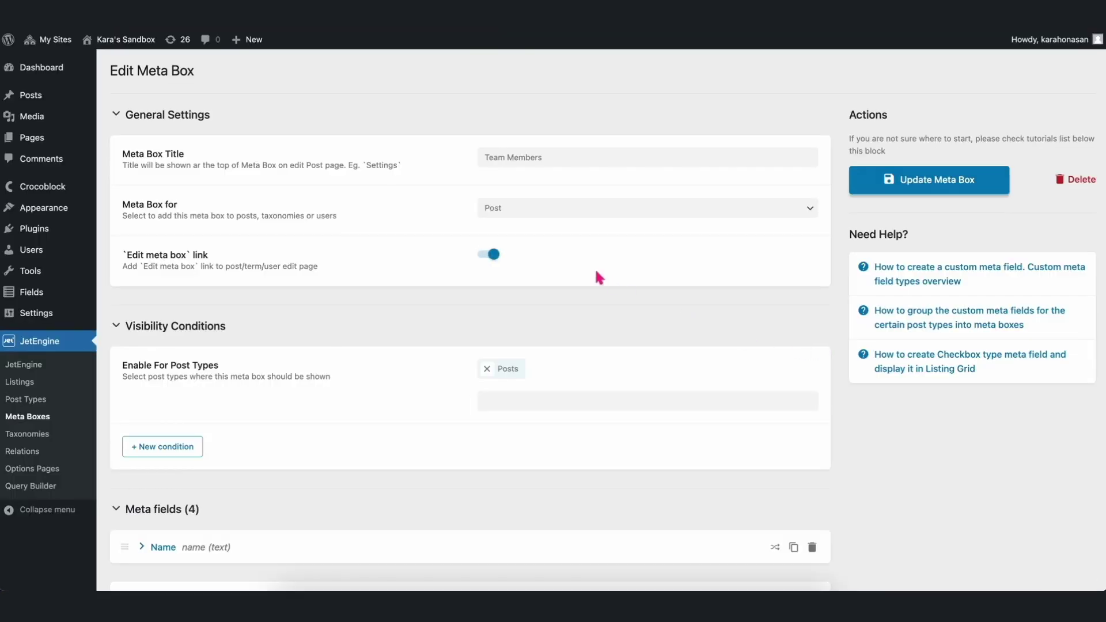
Add an 'Image' meta field with field type Media and update the Team Members meta box.
scroll(357, 428, "down", 4)
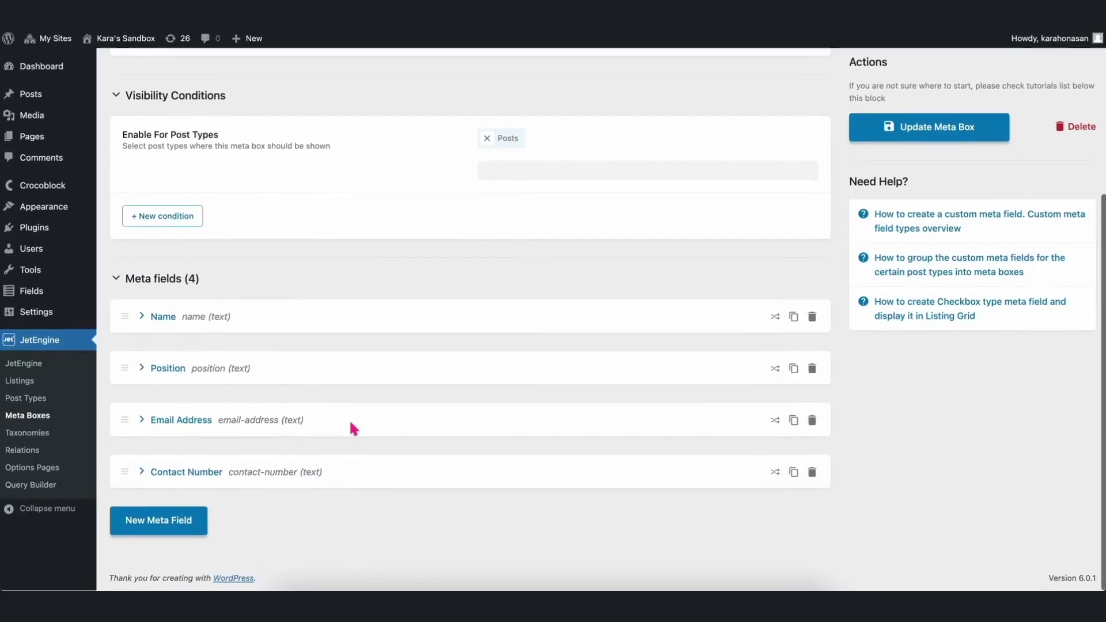
left_click(164, 515)
scroll(323, 472, "down", 4)
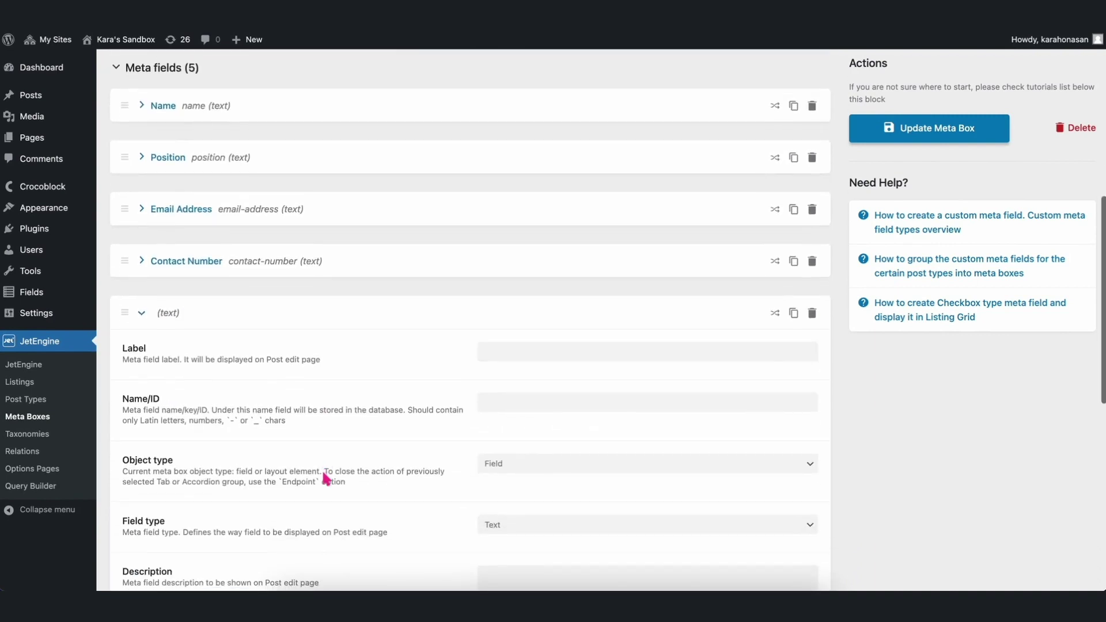
left_click(490, 358)
type("Image")
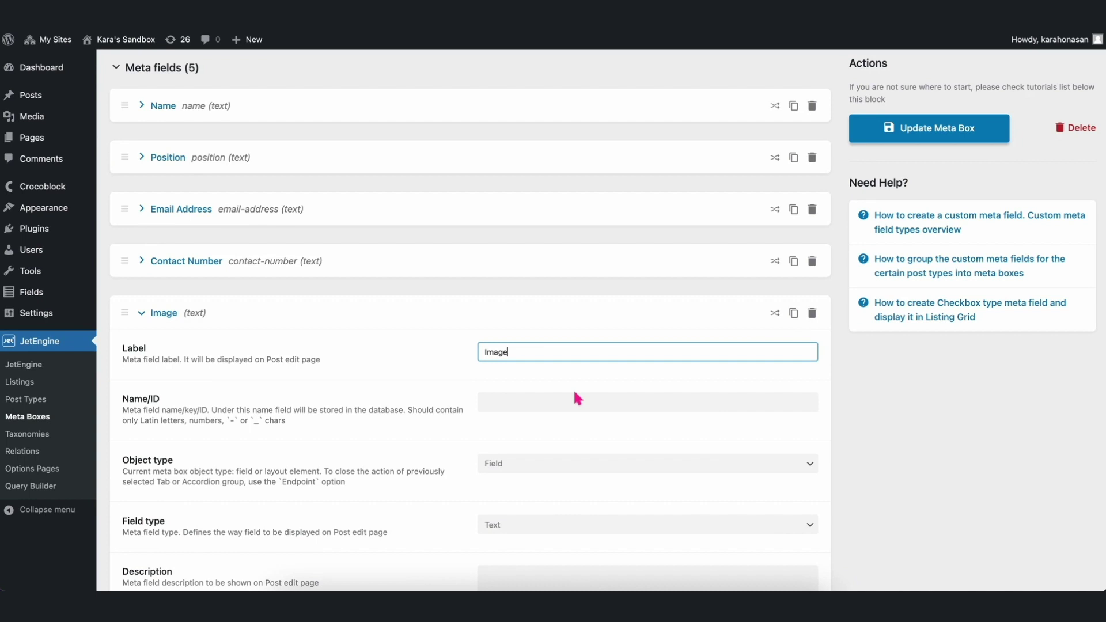
left_click(574, 394)
scroll(574, 394, "down", 3)
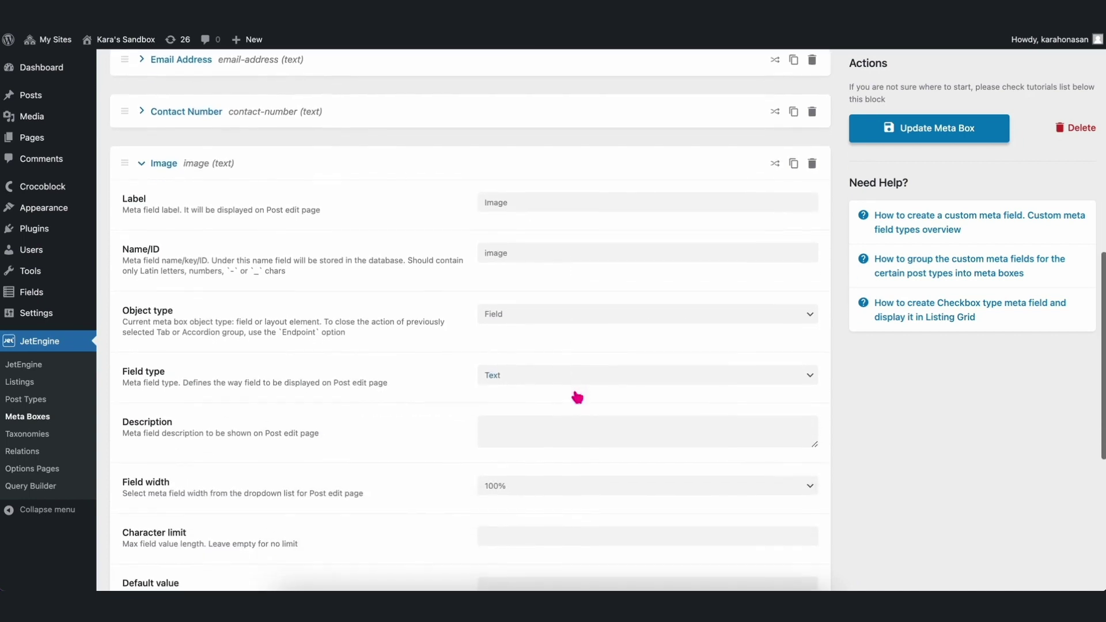
scroll(575, 396, "down", 2)
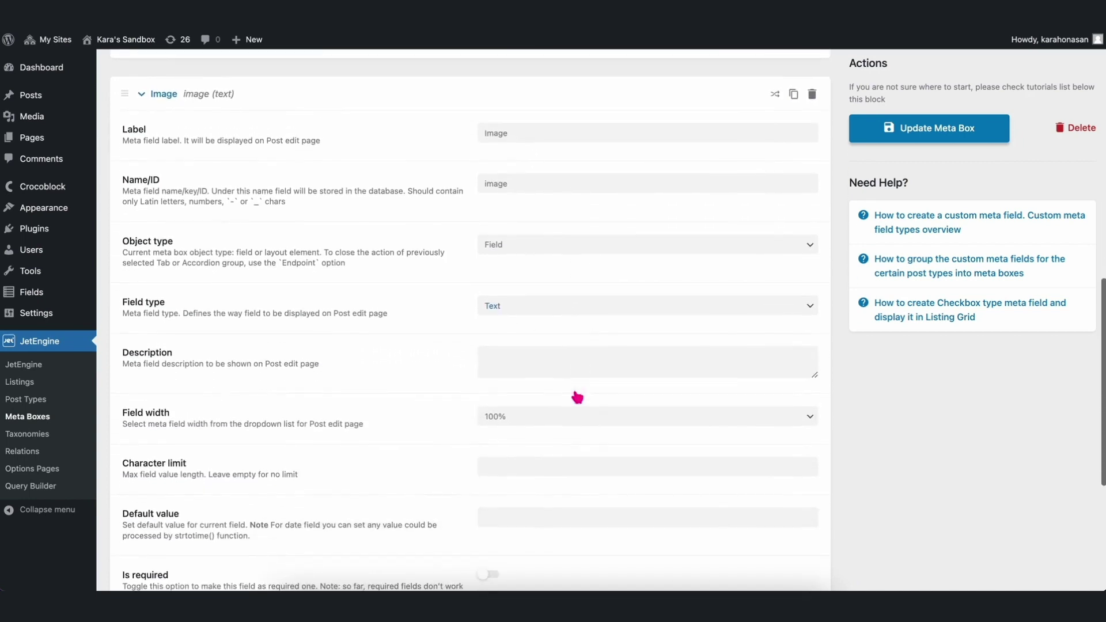
left_click(526, 302)
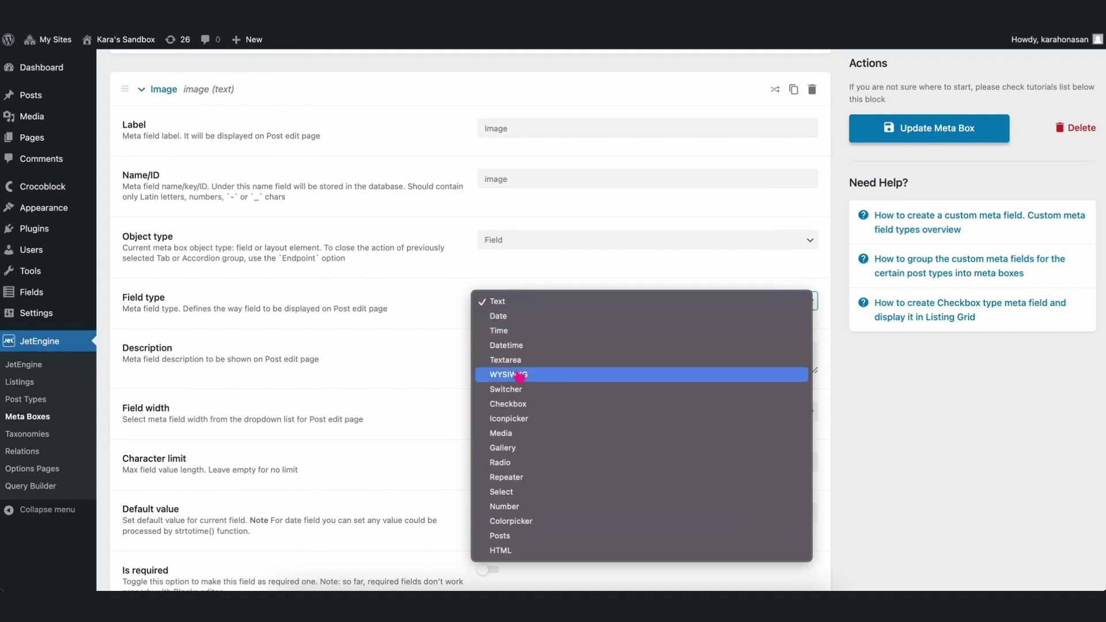
left_click(520, 435)
scroll(344, 435, "down", 3)
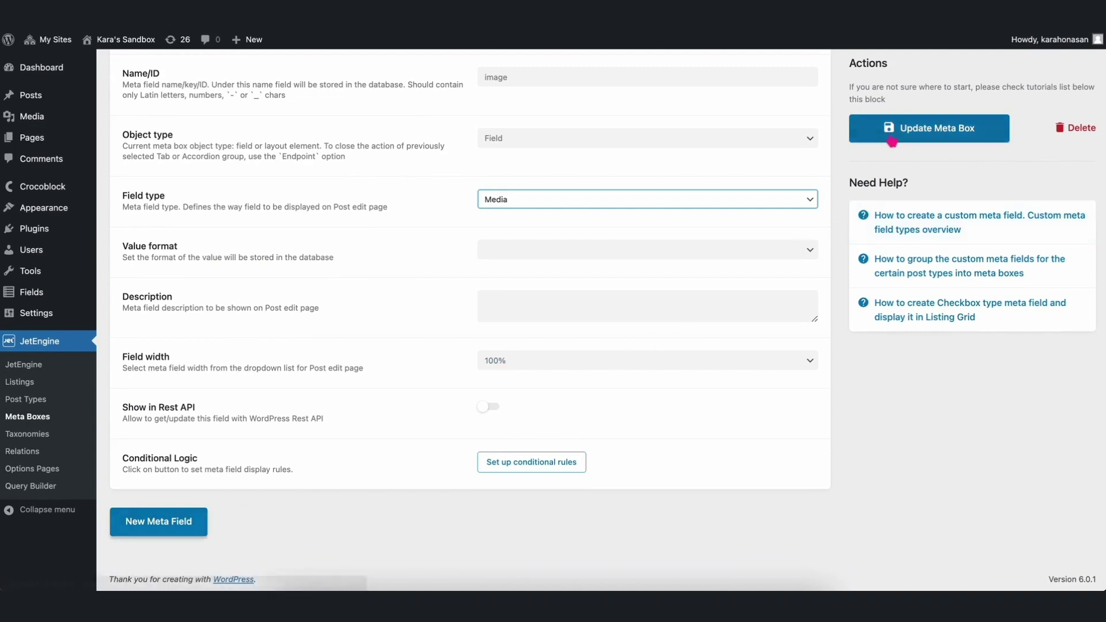
left_click(895, 139)
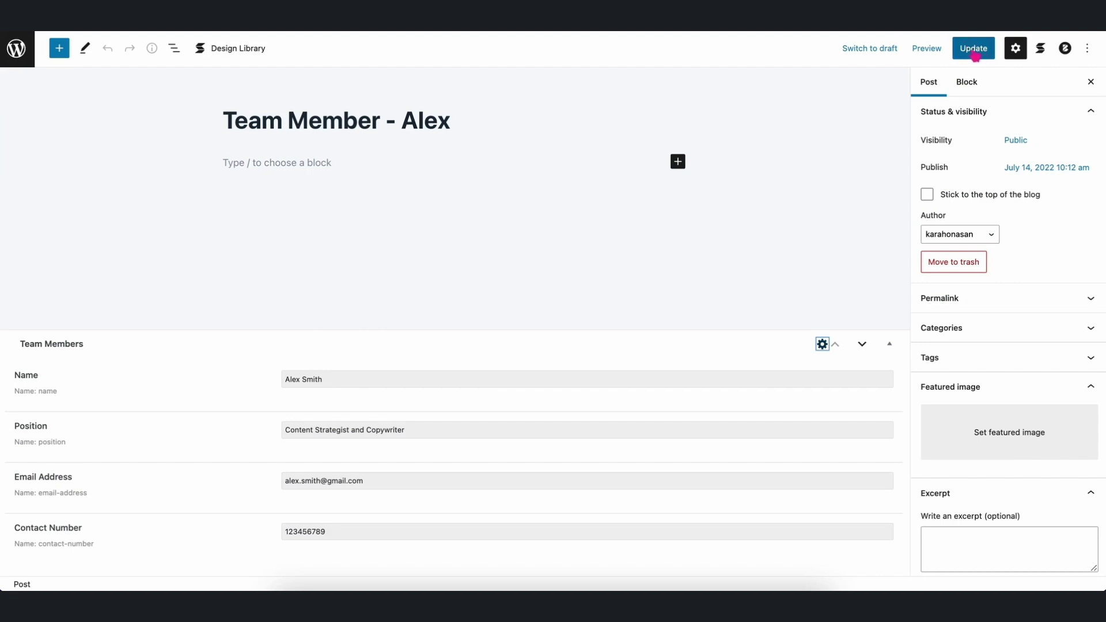
Set Team Member - Alex's Image field to the woman-at-laptop library photo and update the post.
left_click(973, 51)
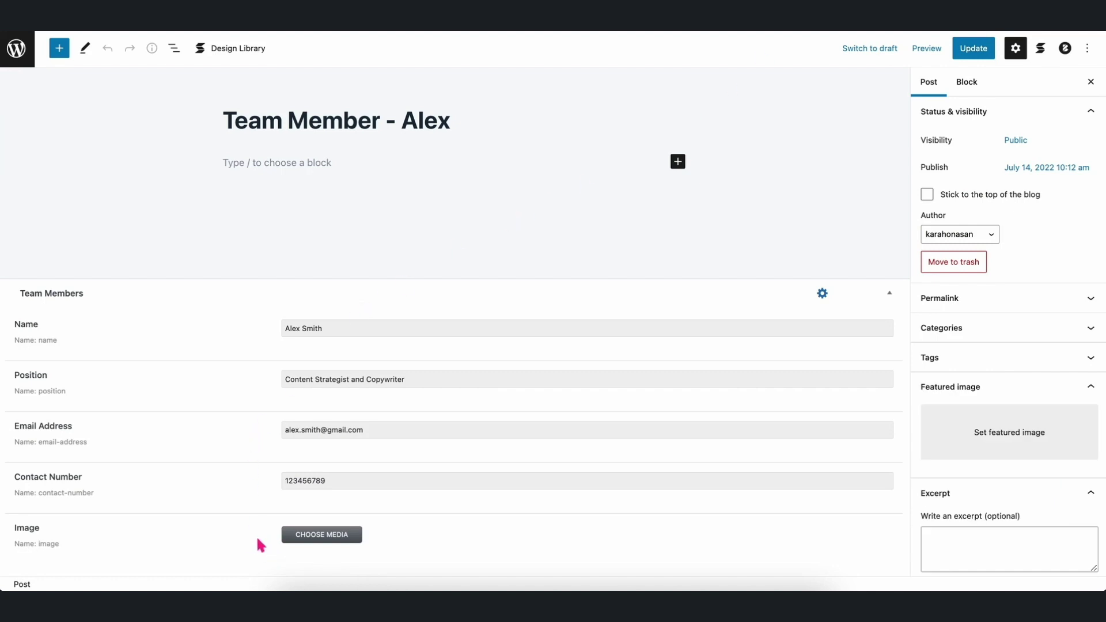
left_click(323, 539)
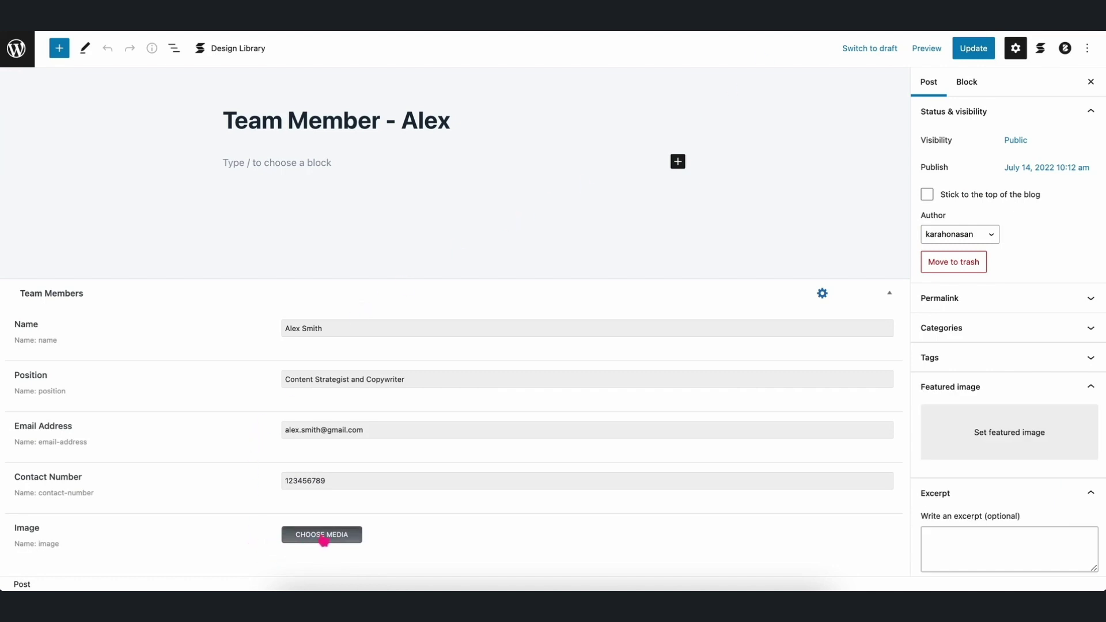
left_click(62, 97)
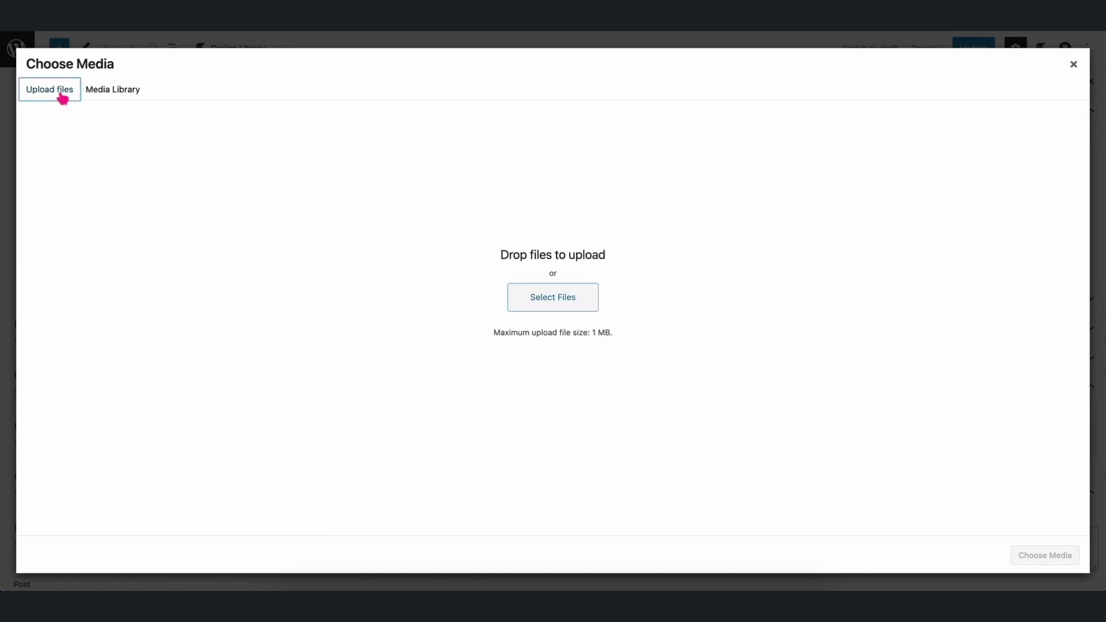
left_click(119, 96)
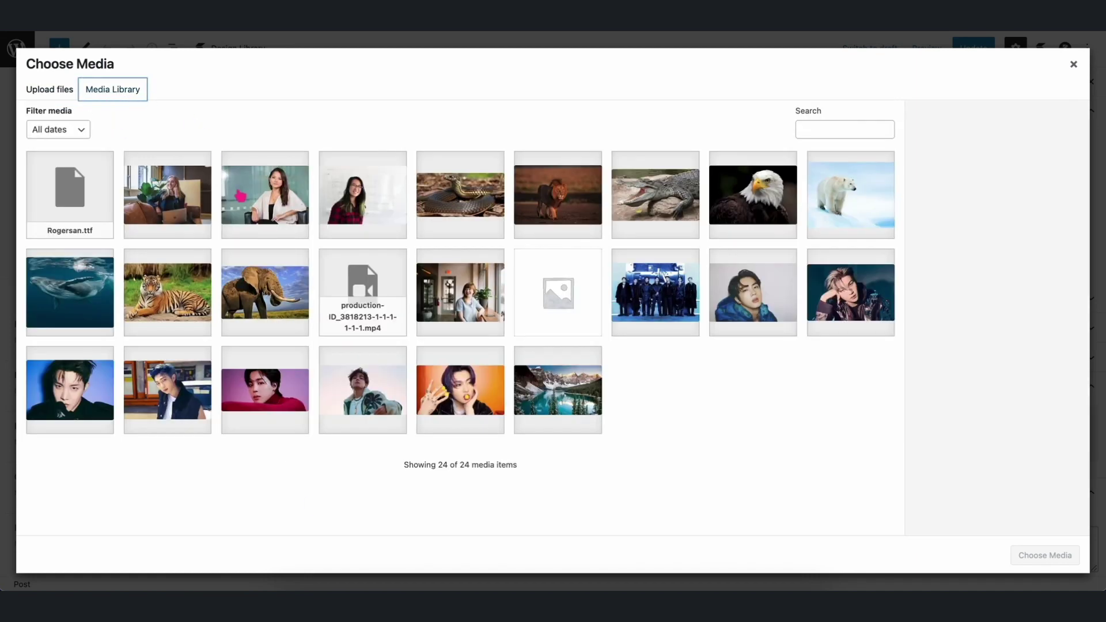
left_click(173, 201)
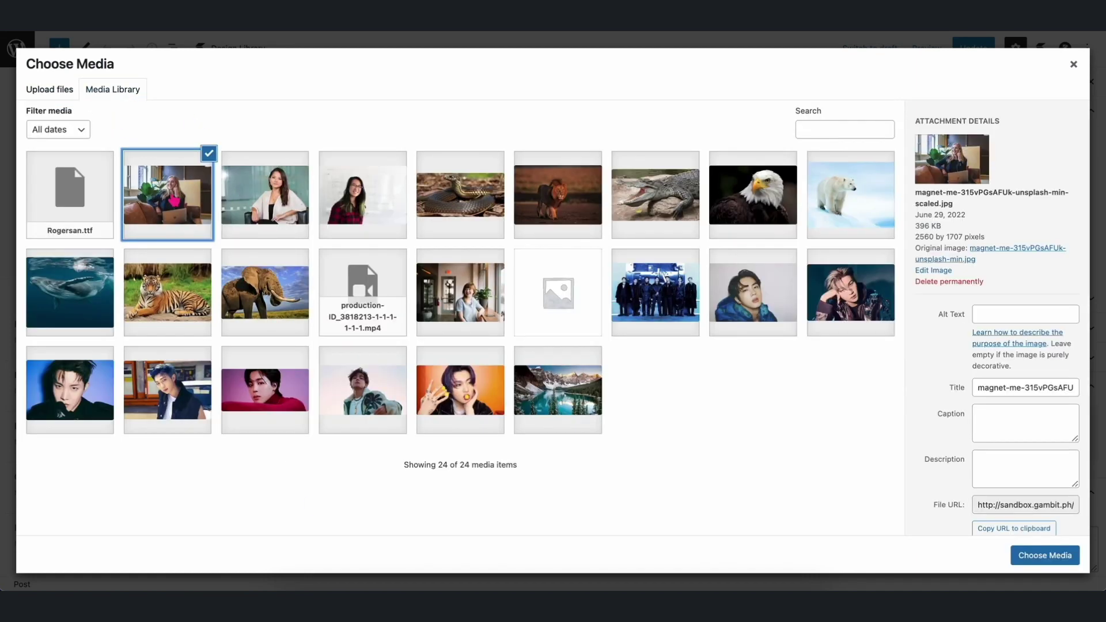
left_click(1042, 556)
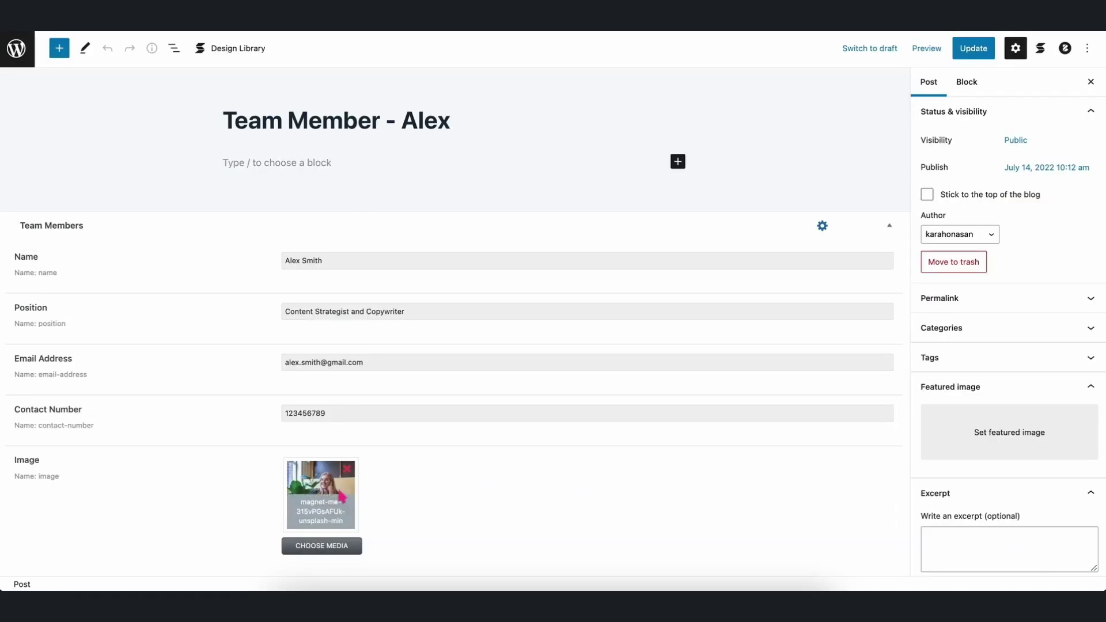
left_click(982, 52)
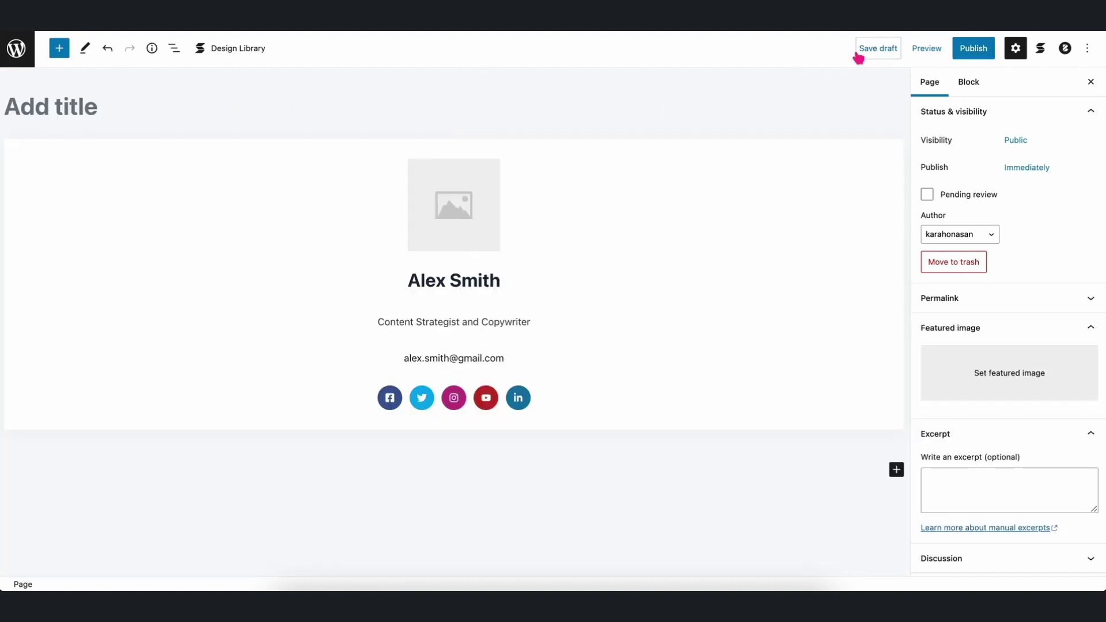
left_click(867, 51)
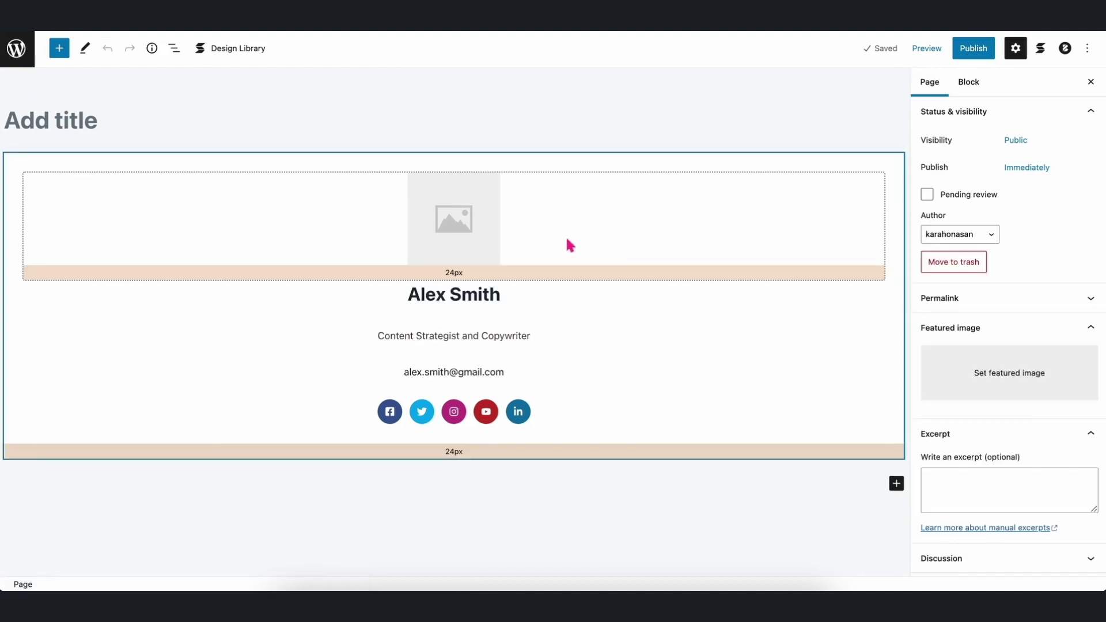
left_click(498, 216)
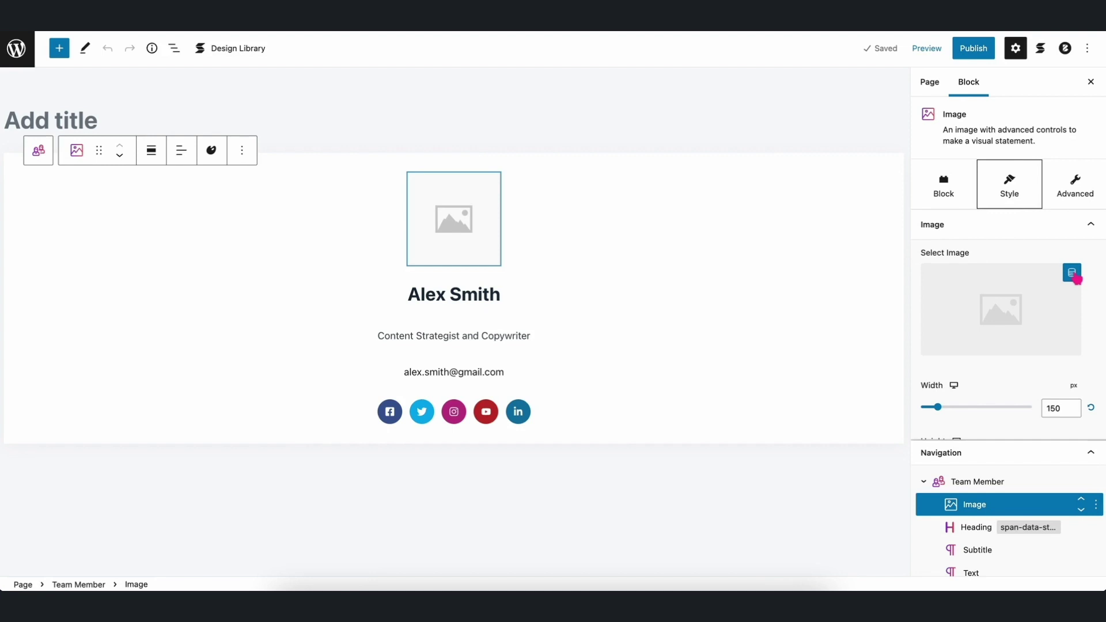
Bind the card image to the Team Members - Image field of the Team Member – Alex post, via Other Posts.
left_click(1075, 278)
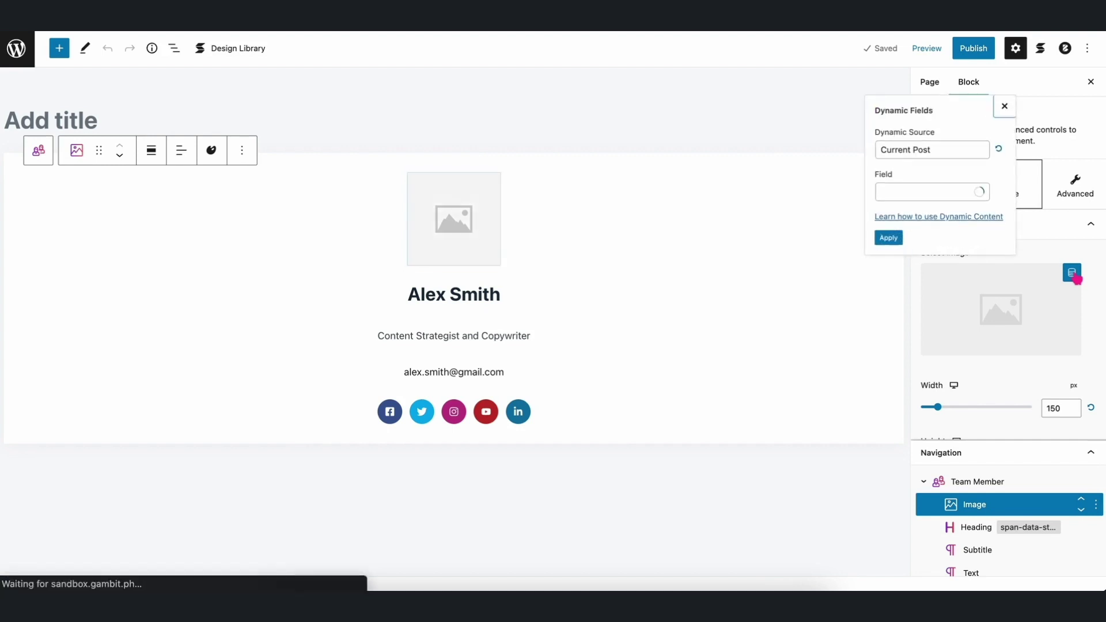
left_click(936, 150)
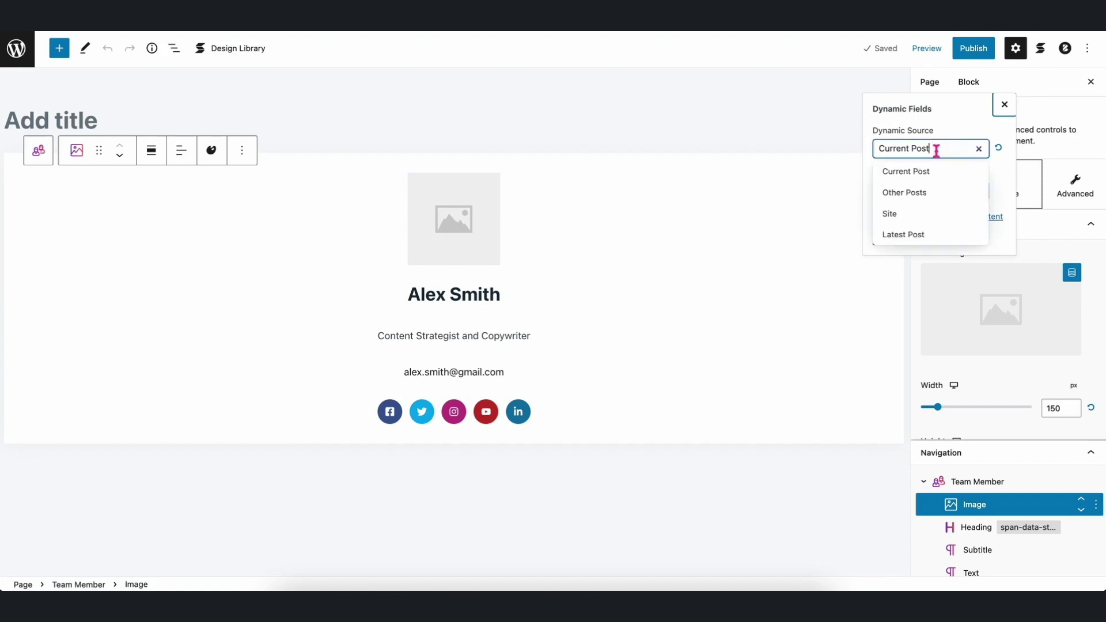
left_click(920, 193)
left_click(917, 151)
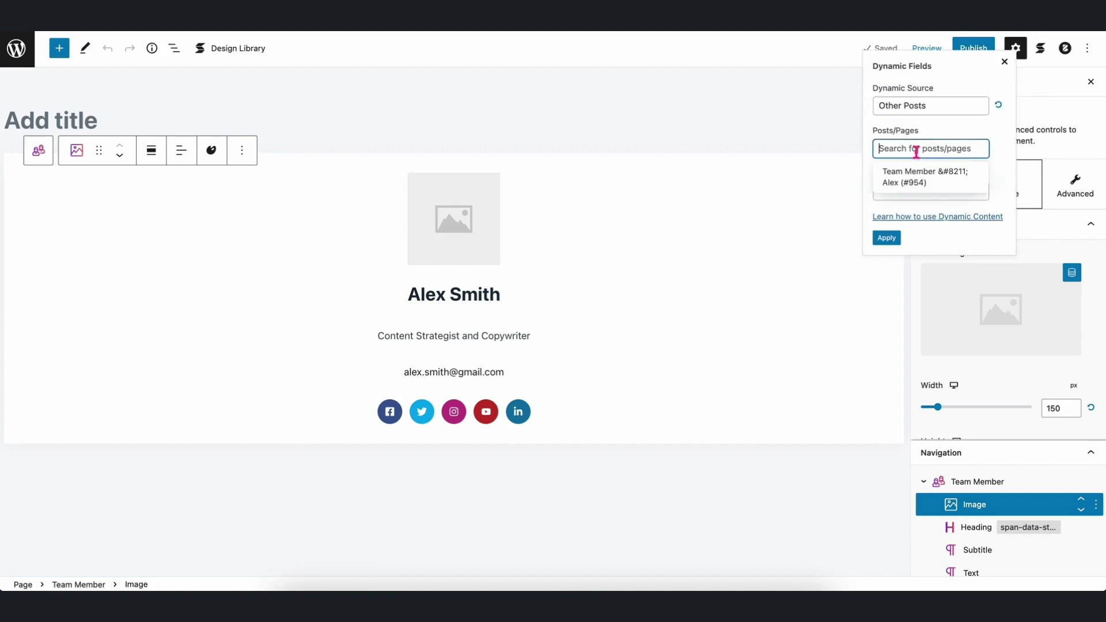
left_click(916, 182)
left_click(915, 194)
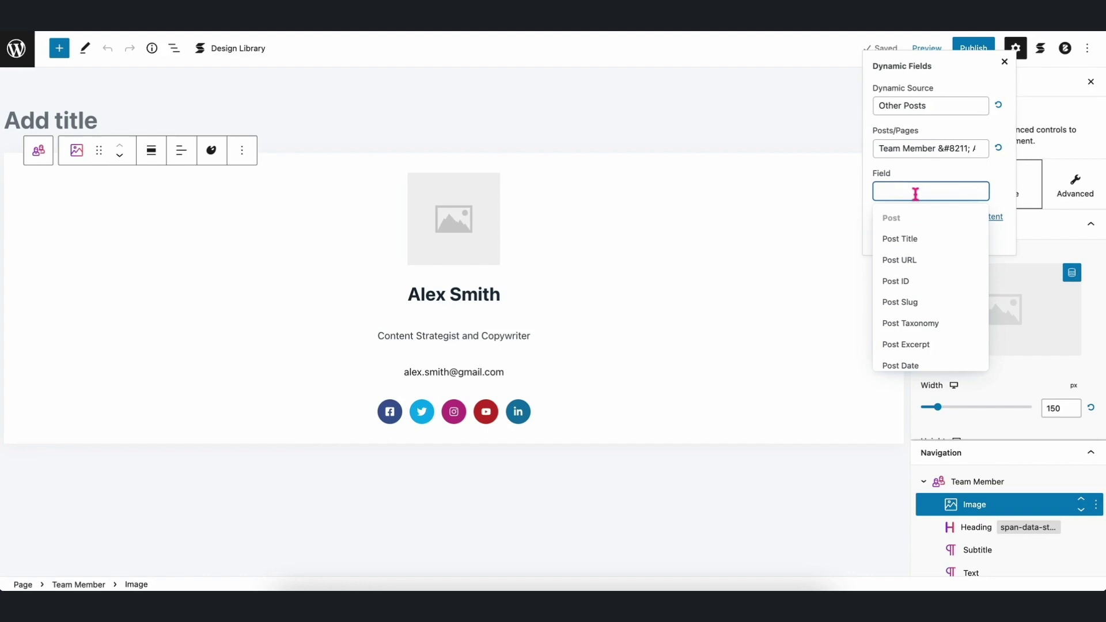
type("imag")
key("Down")
key("Down")
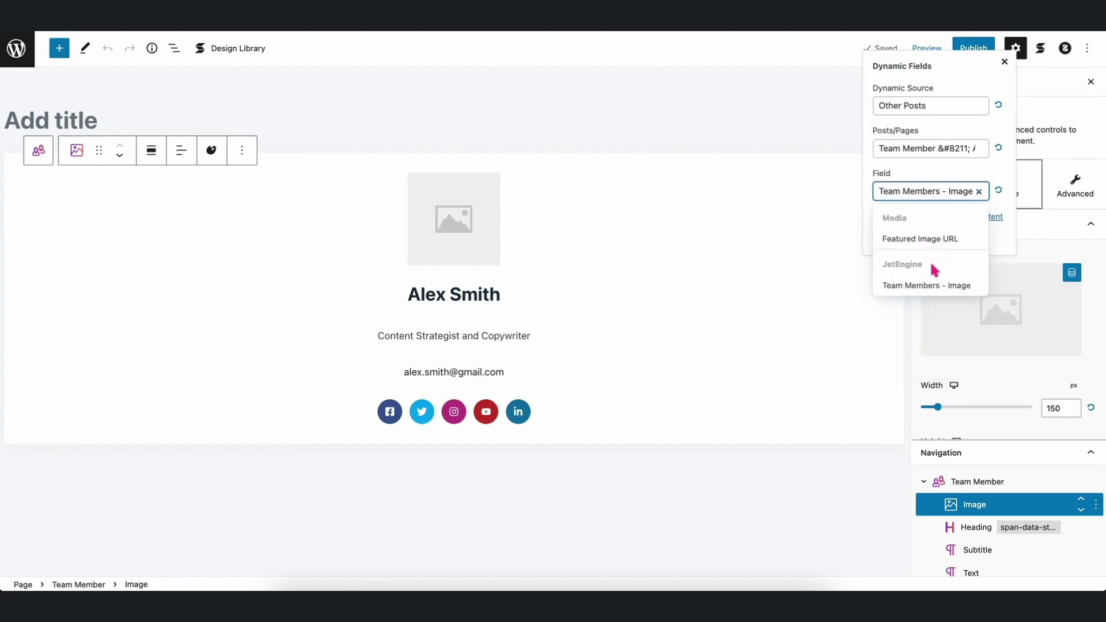
left_click(923, 288)
left_click(890, 237)
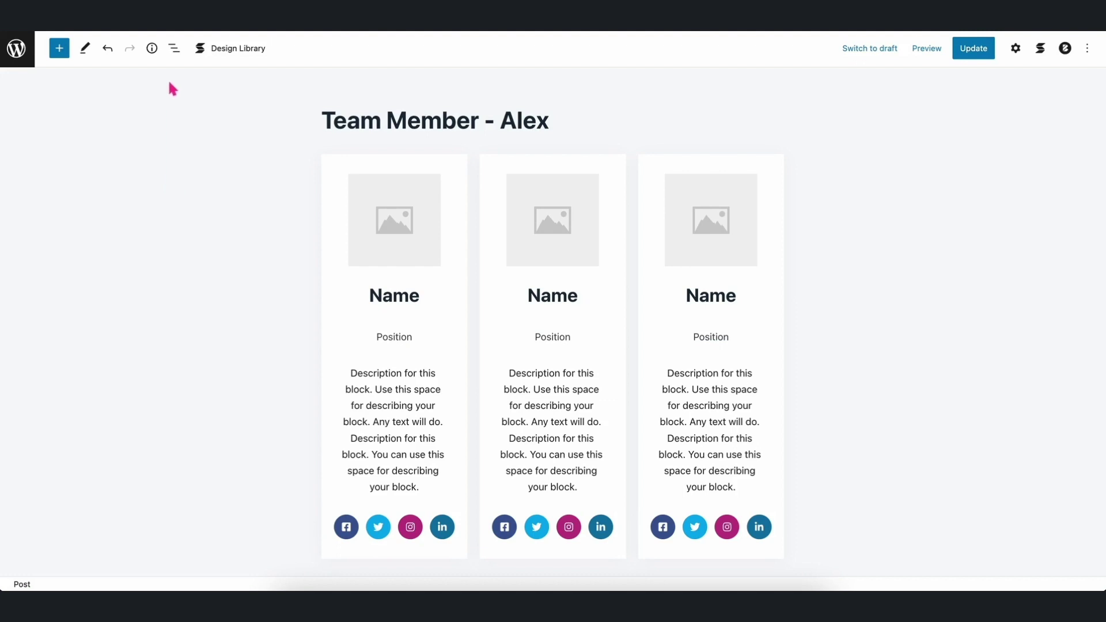
Bind the cards' Name heading to the Team Members - Name field.
left_click(174, 48)
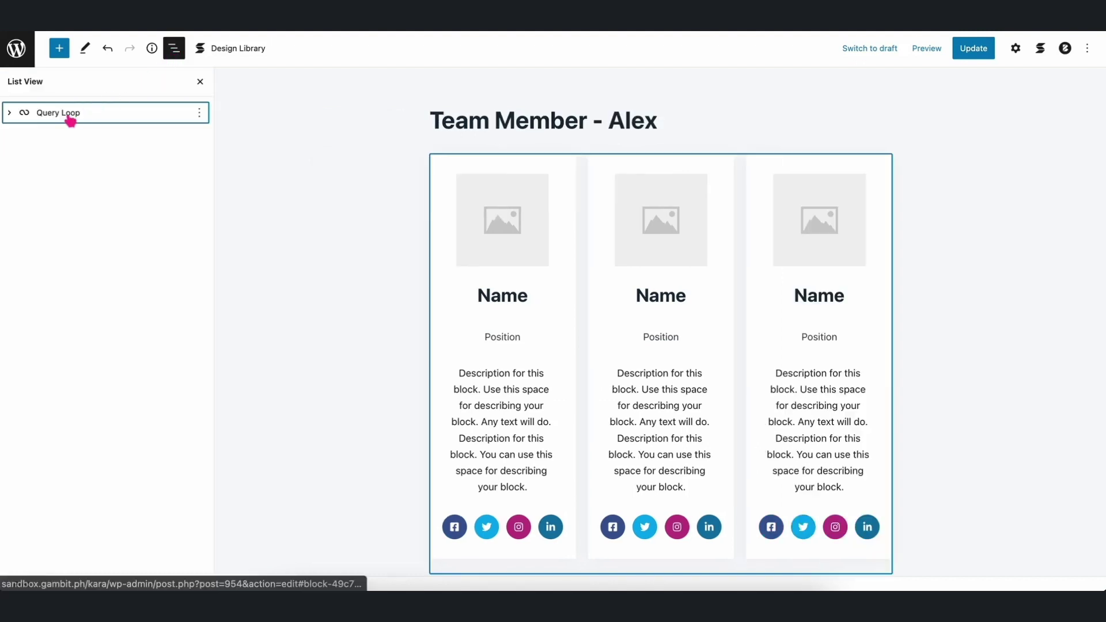
left_click(10, 114)
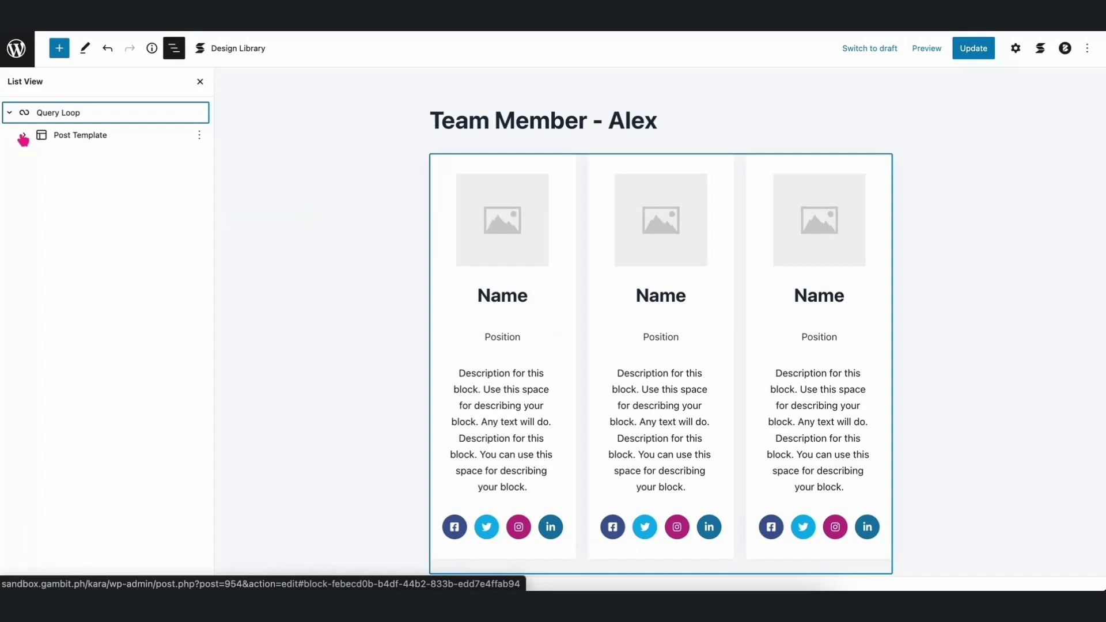
left_click(23, 137)
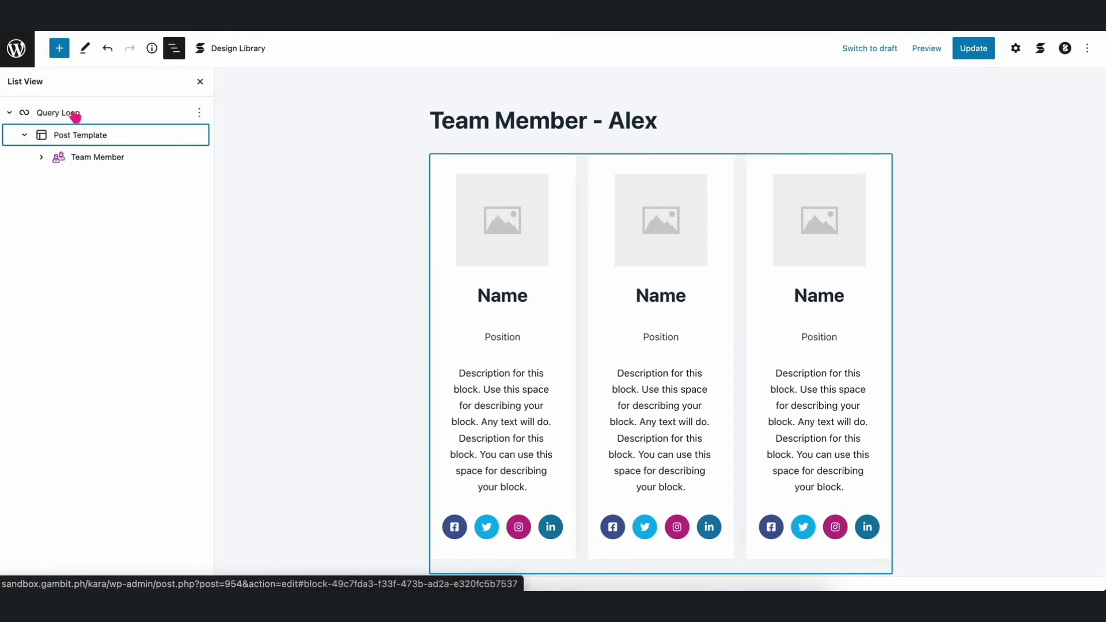
left_click(200, 82)
left_click(392, 270)
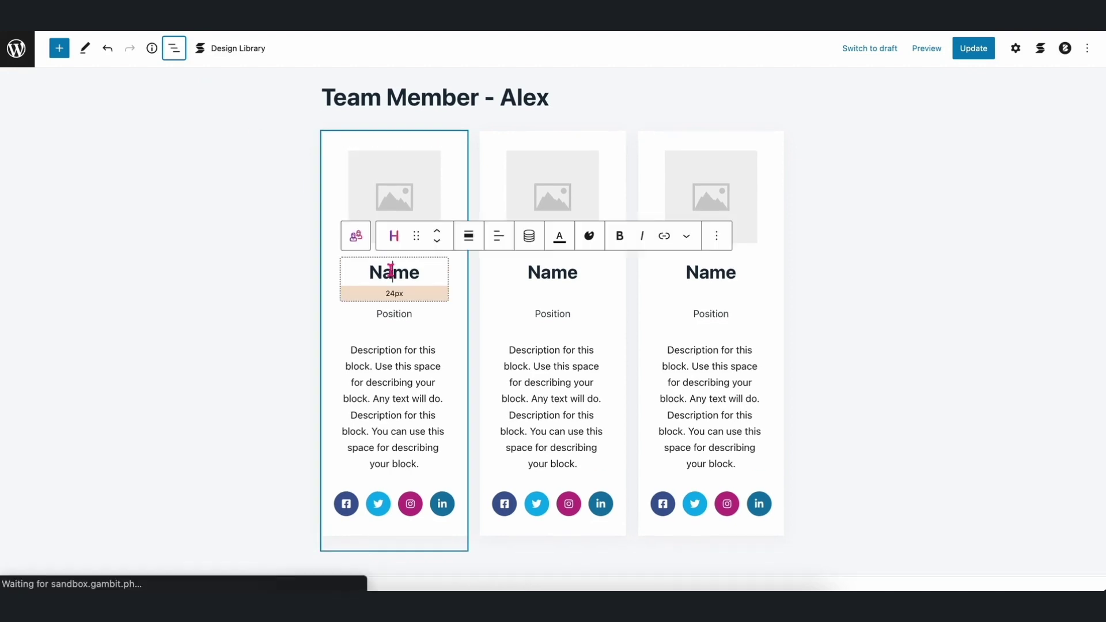
double_click(391, 270)
left_click(529, 235)
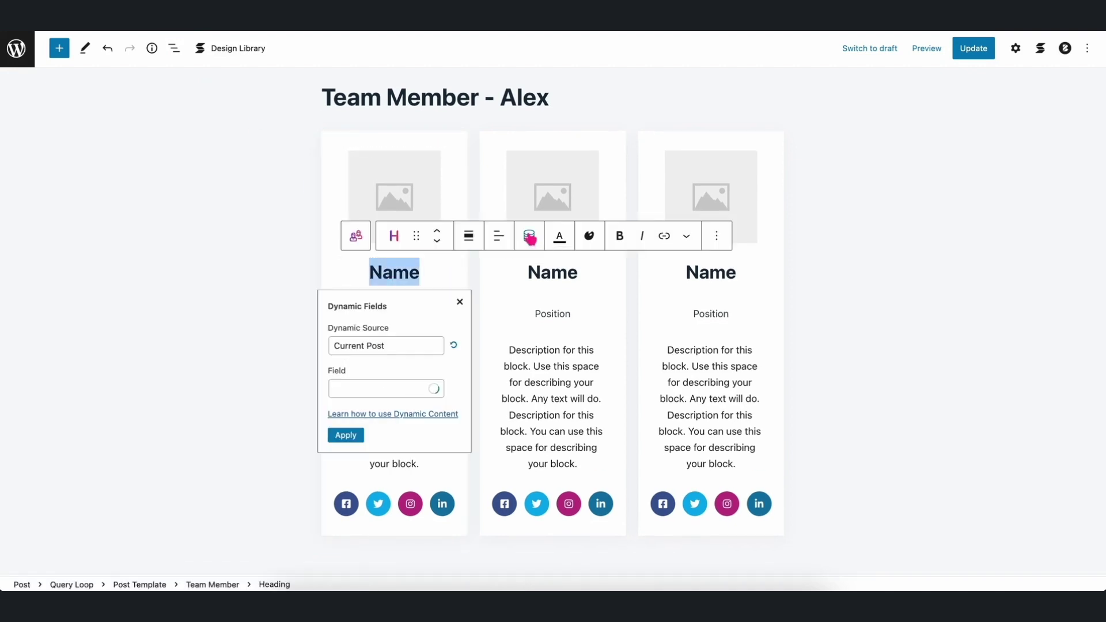
left_click(386, 389)
type("name")
left_click(374, 524)
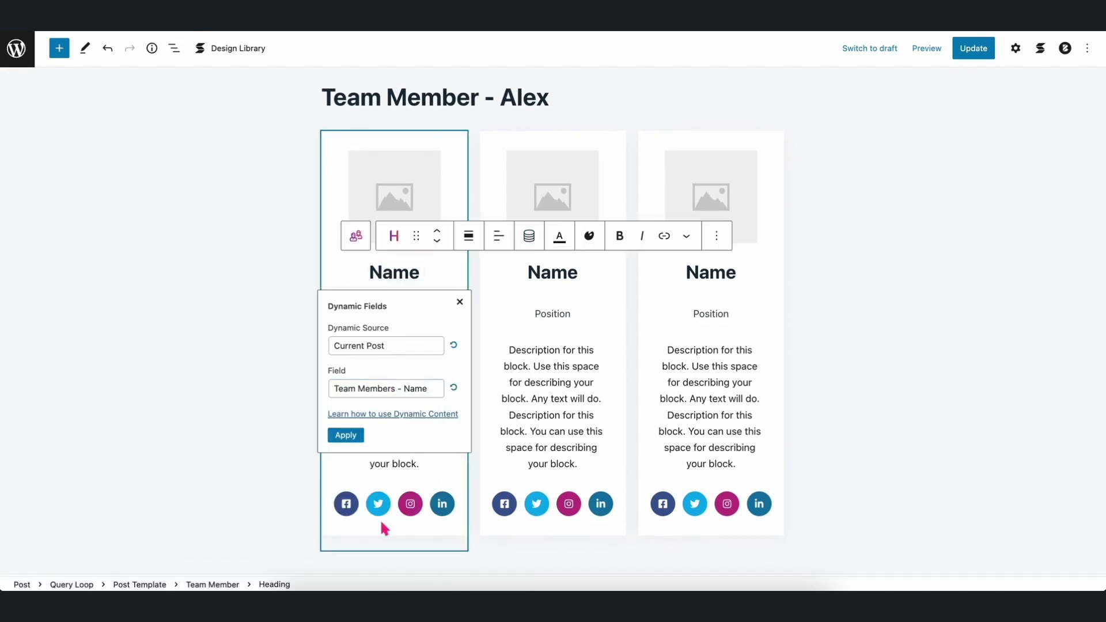
left_click(346, 435)
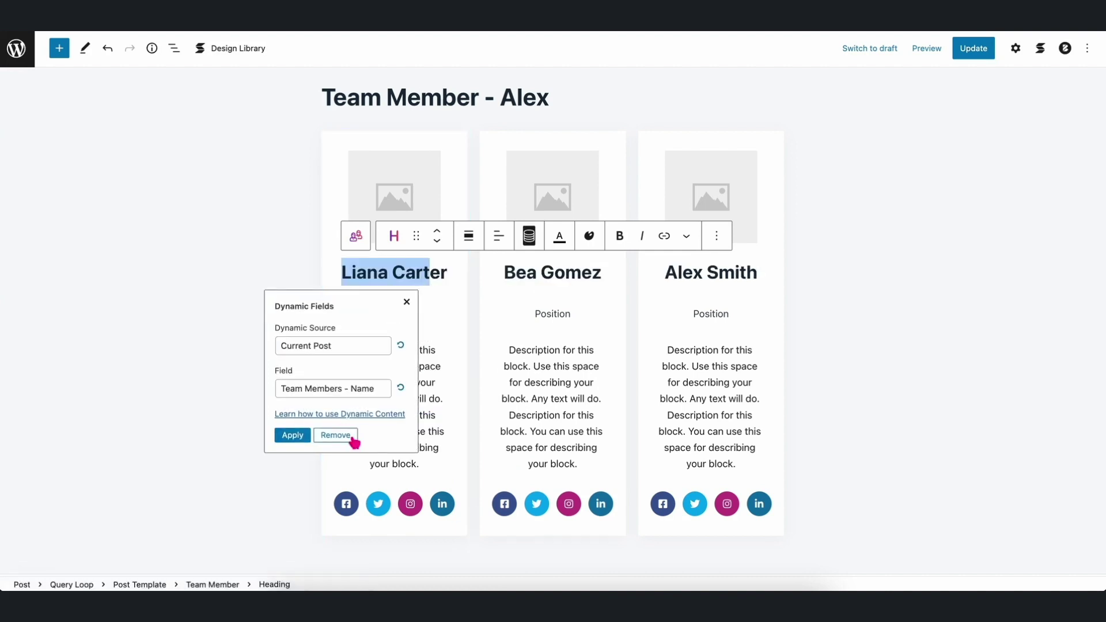
Bind the position subtitle to the Team Members - Position field.
left_click(445, 344)
left_click(874, 308)
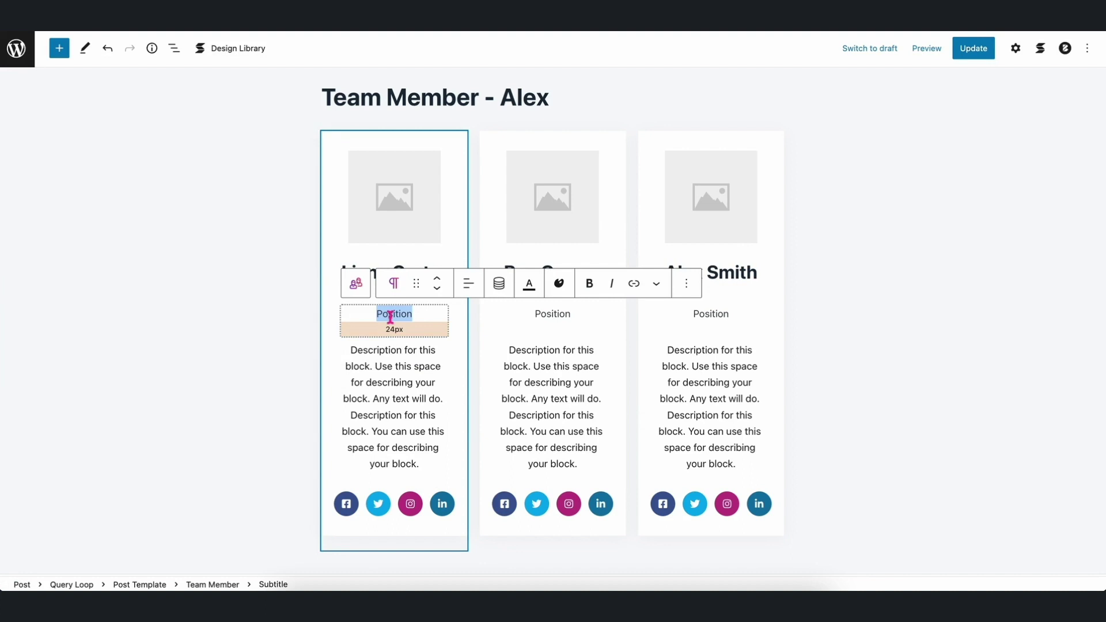
left_click(387, 425)
type("posi")
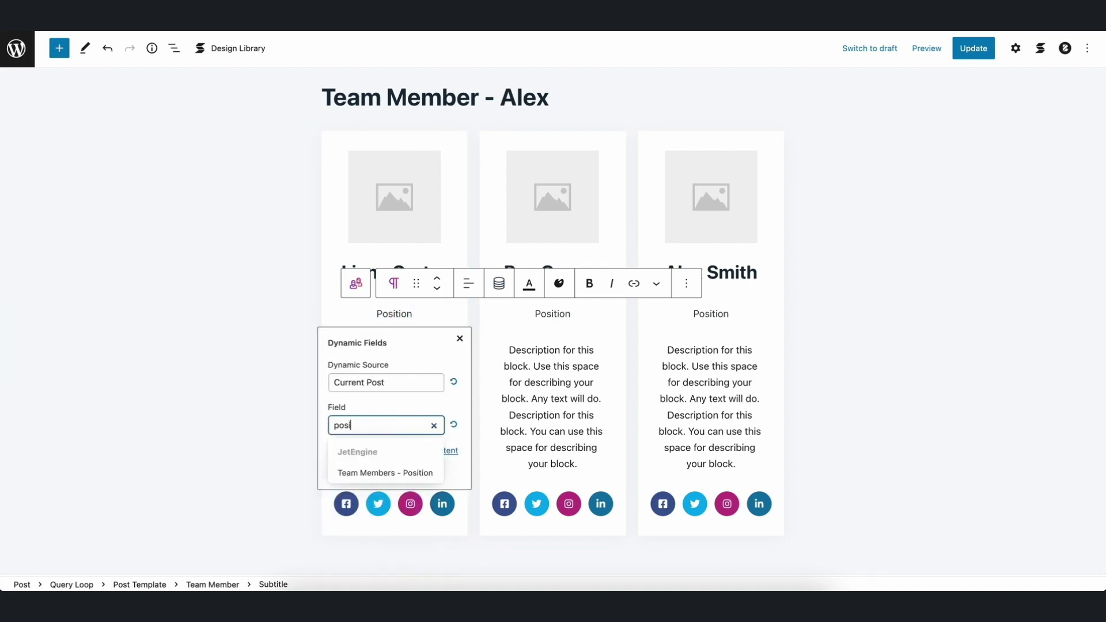
left_click(385, 473)
left_click(345, 471)
left_click(167, 474)
Bind the description text to the Team Members - Email Address field.
scroll(382, 344, "down", 1)
left_click(382, 345)
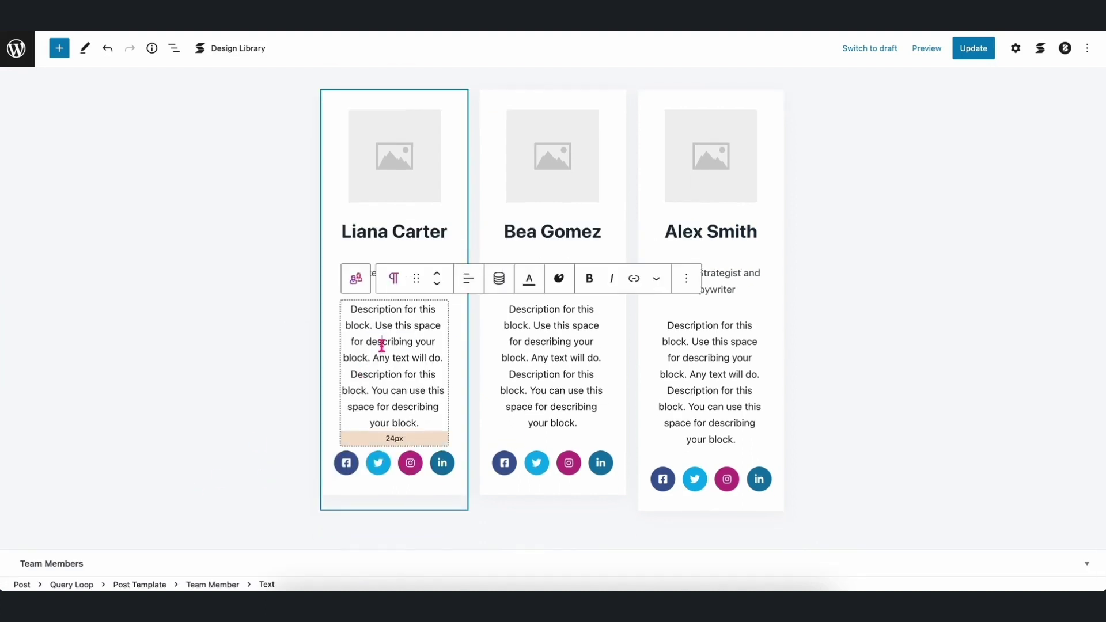
left_click(498, 278)
left_click(385, 228)
type("email")
left_click(374, 283)
left_click(345, 278)
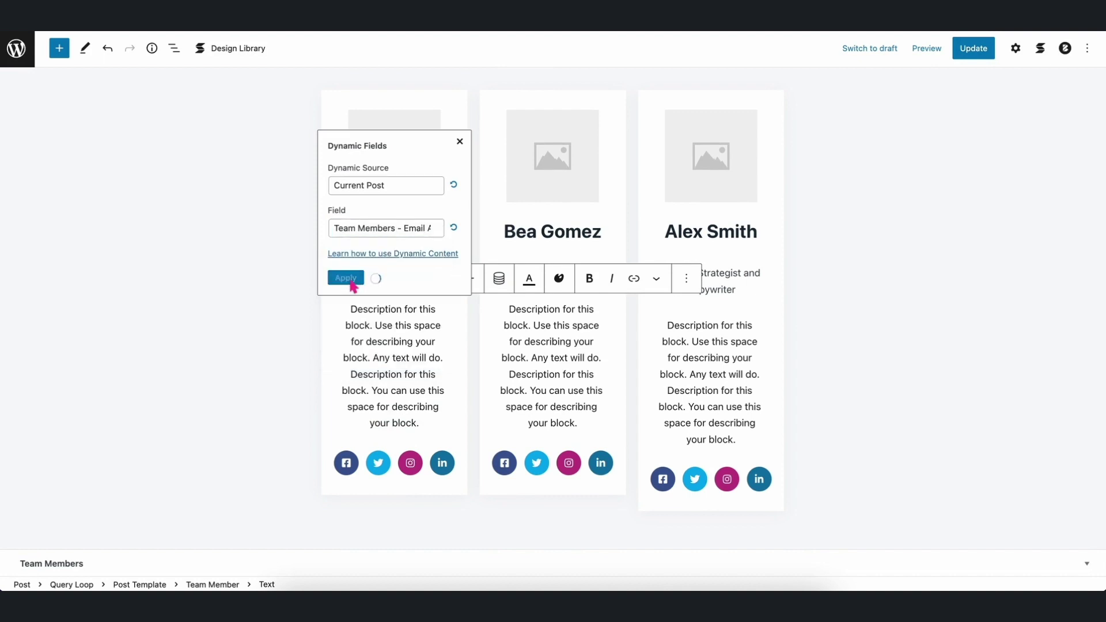
left_click(205, 333)
Bind the member photos to the Team Members - Image field.
left_click(1016, 47)
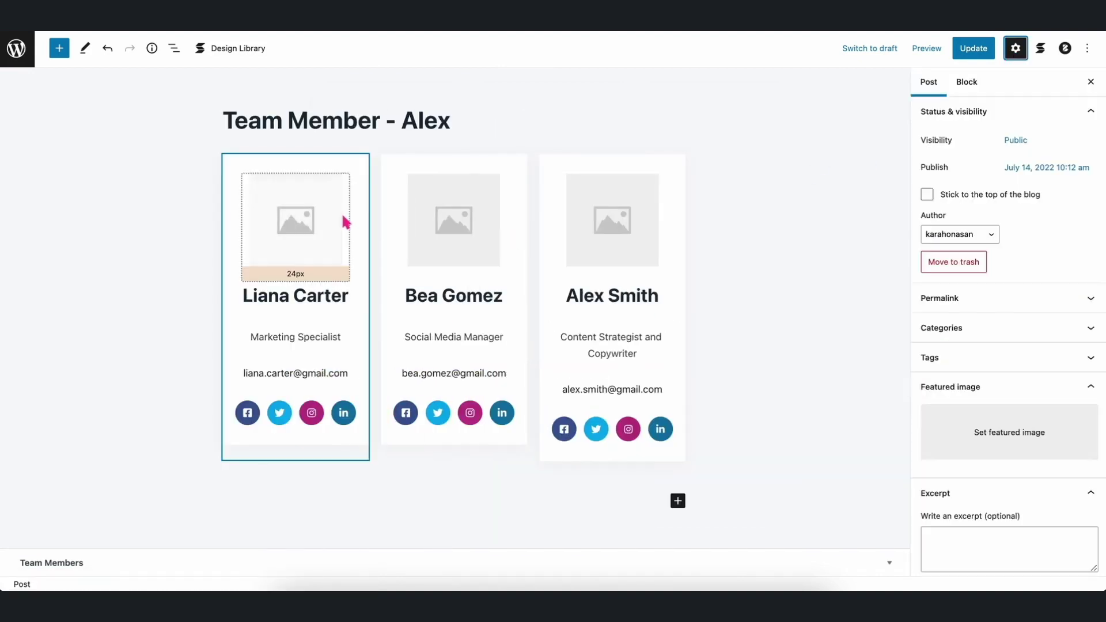
left_click(345, 221)
left_click(1071, 272)
left_click(932, 192)
type("image")
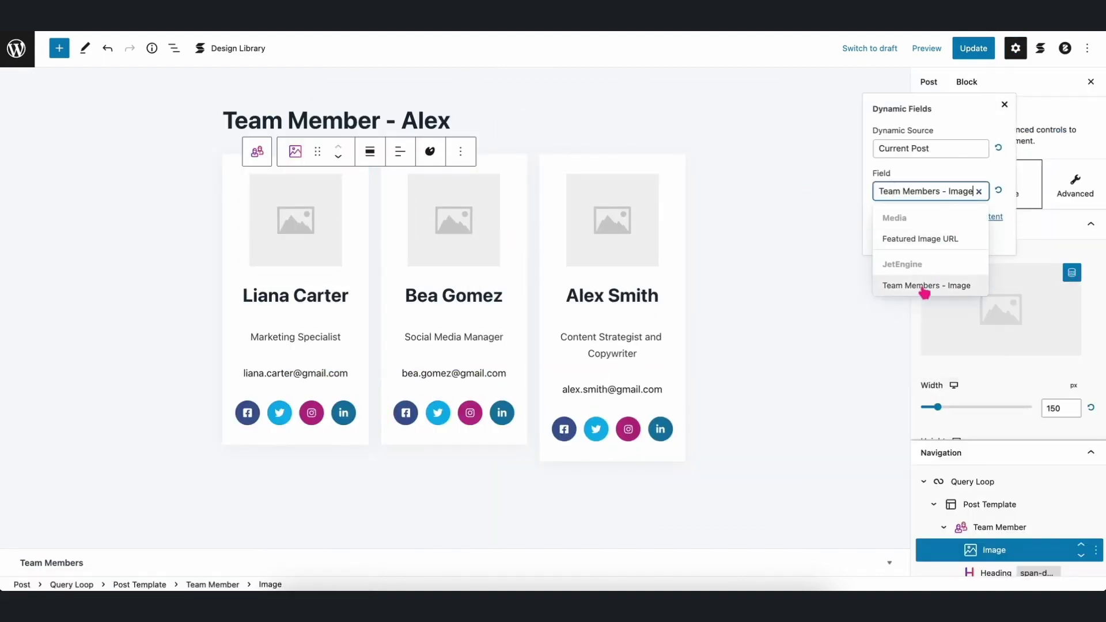
left_click(924, 286)
left_click(892, 237)
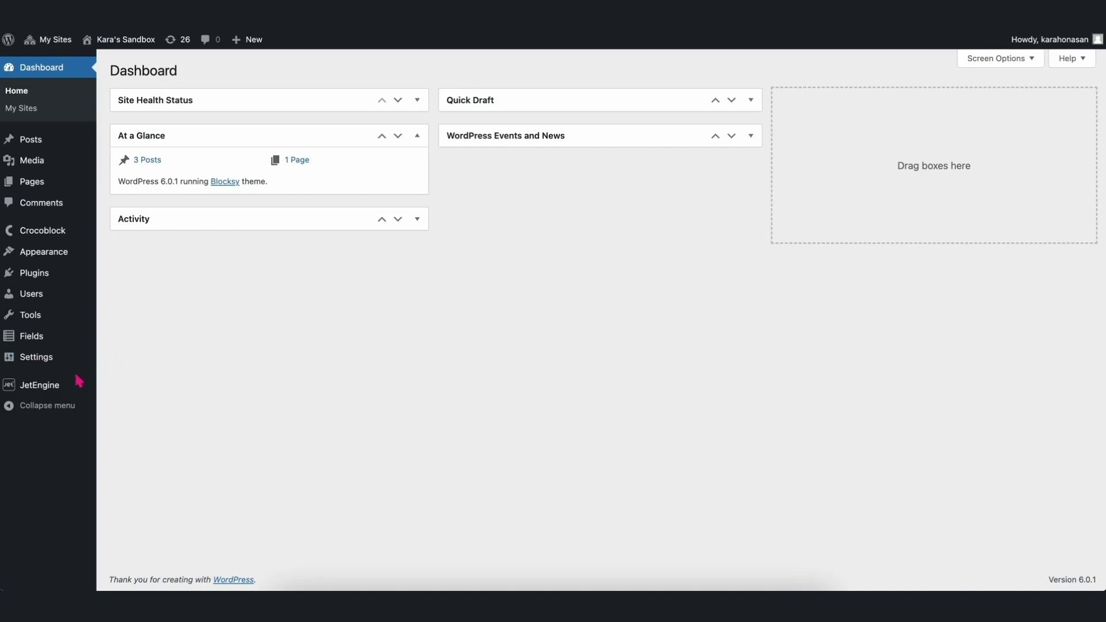
Go to JetEngine Taxonomies and start adding a new taxonomy.
mouse_move(60, 383)
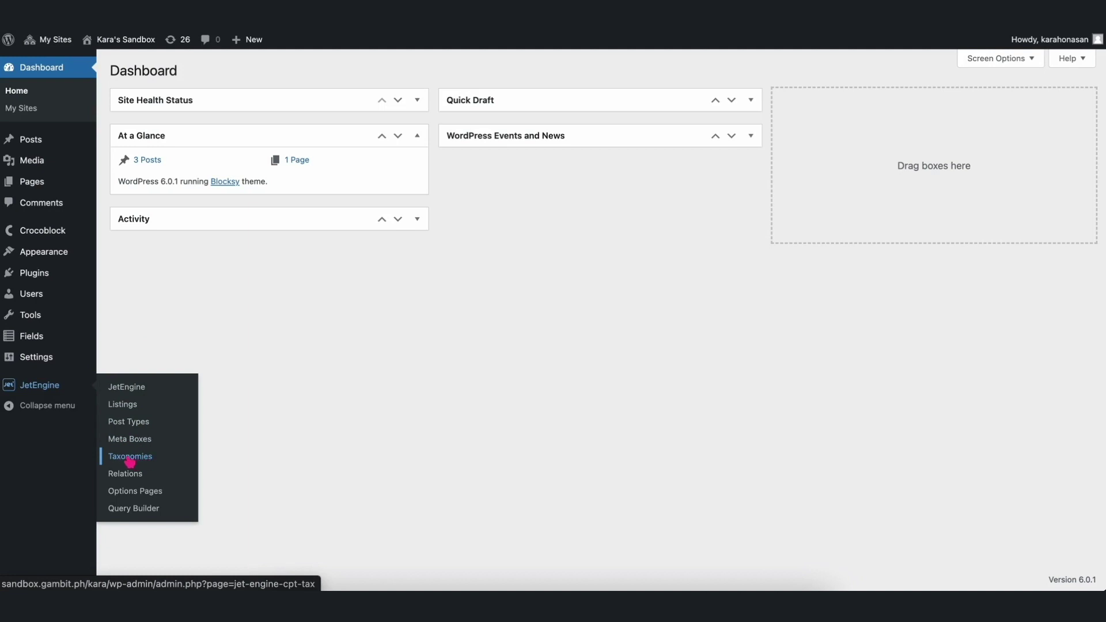
left_click(131, 458)
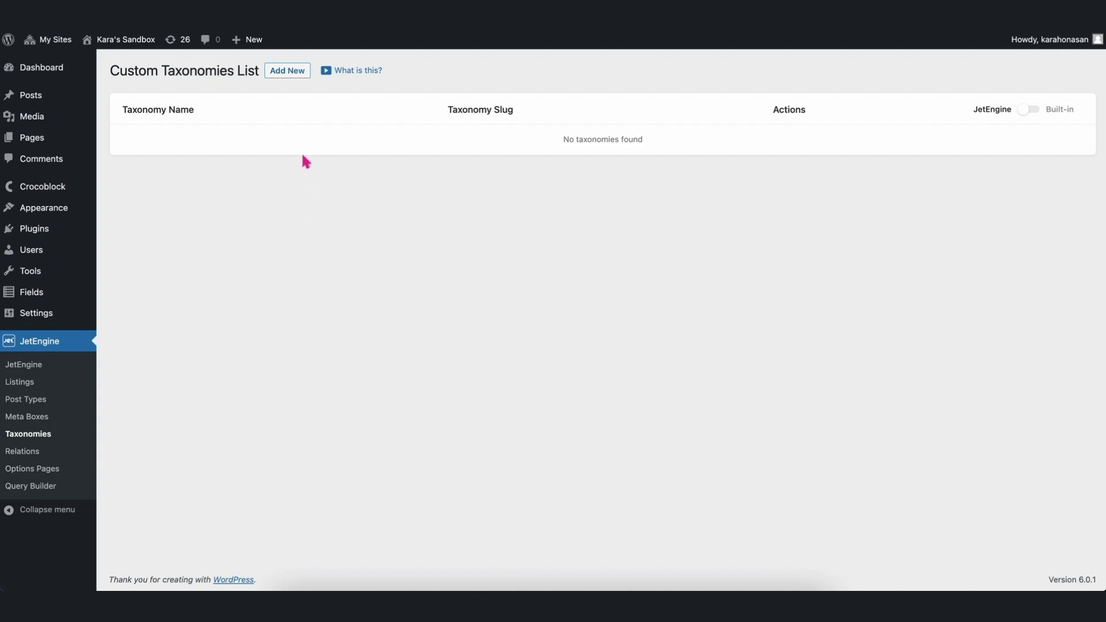
left_click(286, 73)
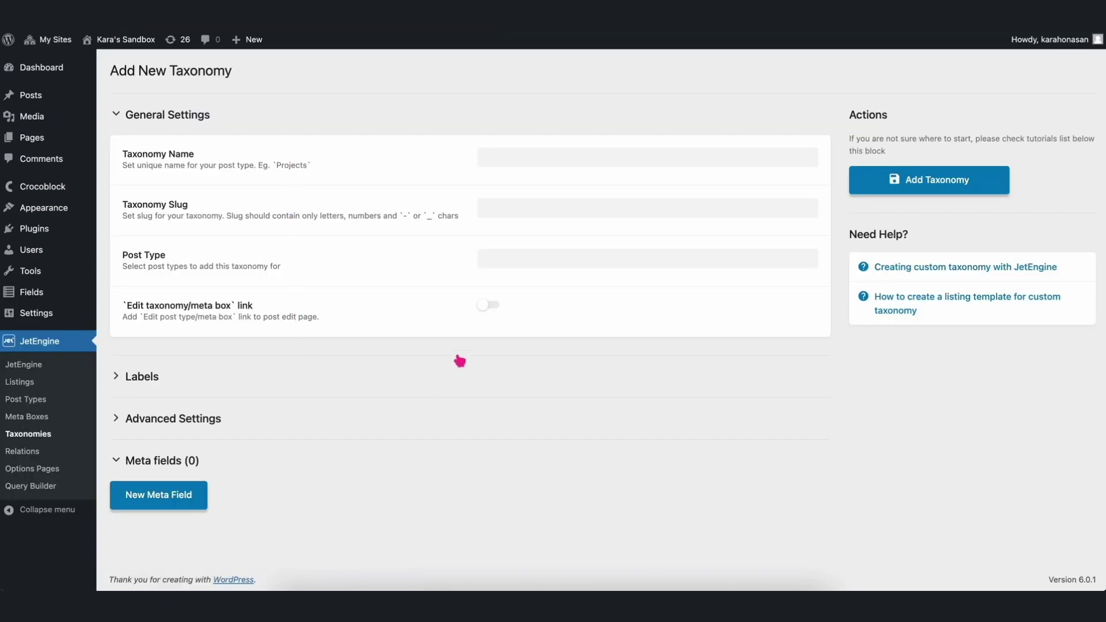
Name the taxonomy Cars, attach it to Posts, and enable the edit taxonomy link.
left_click(544, 160)
type("C")
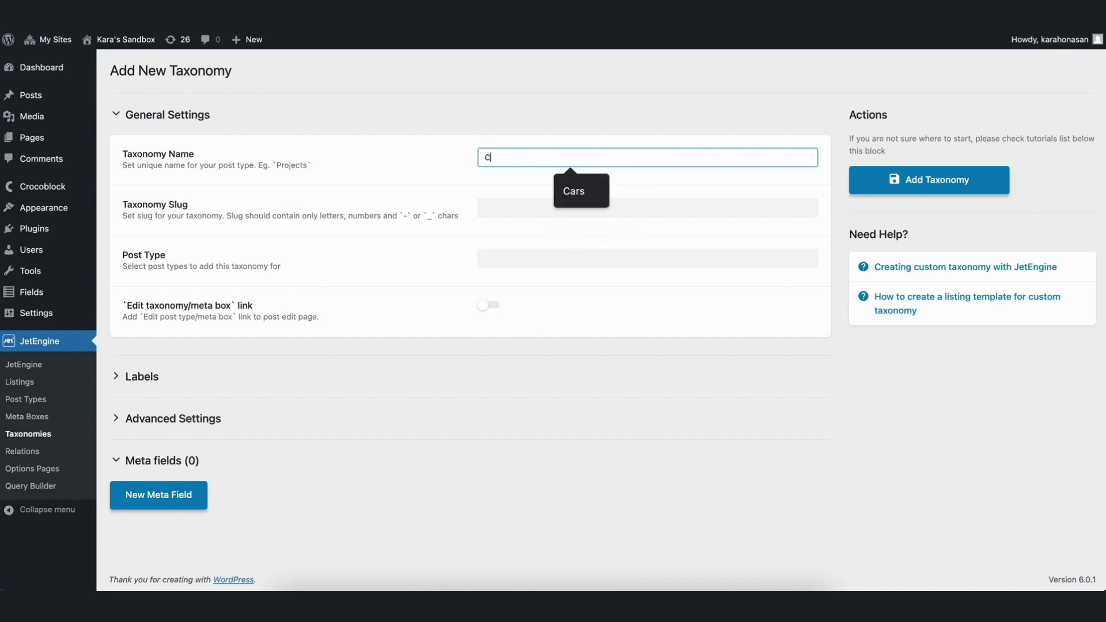
type("ars")
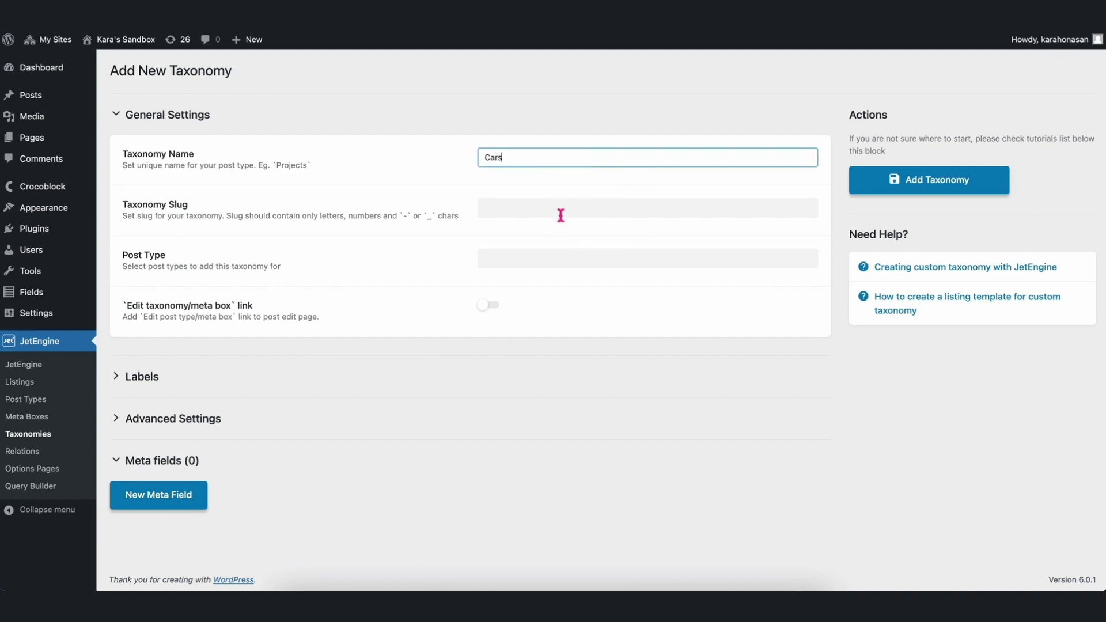
left_click(560, 215)
left_click(544, 258)
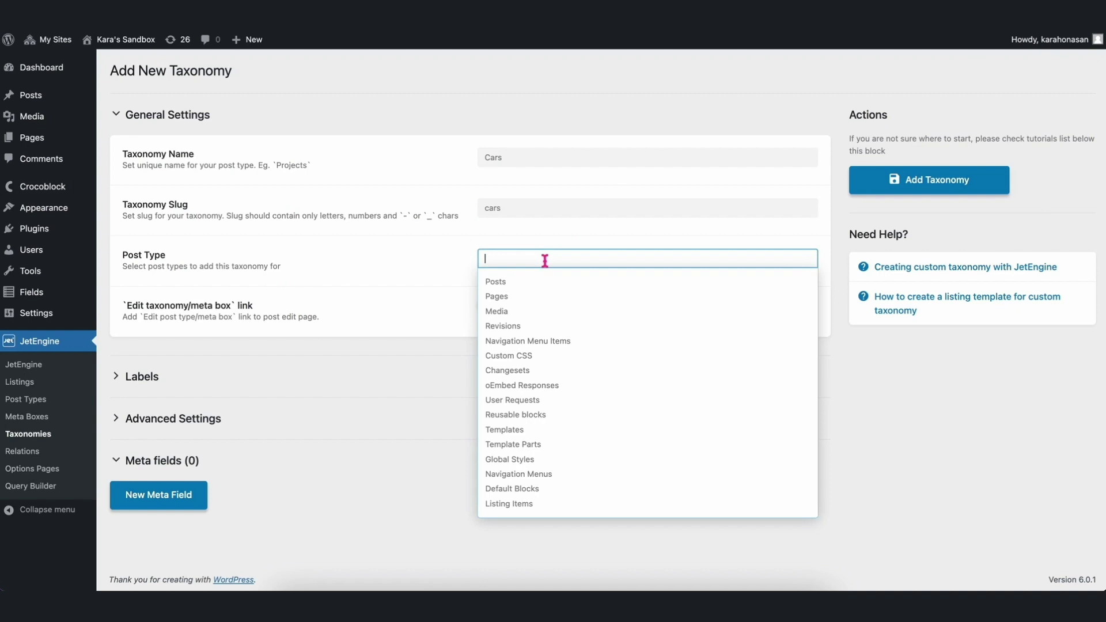
left_click(539, 286)
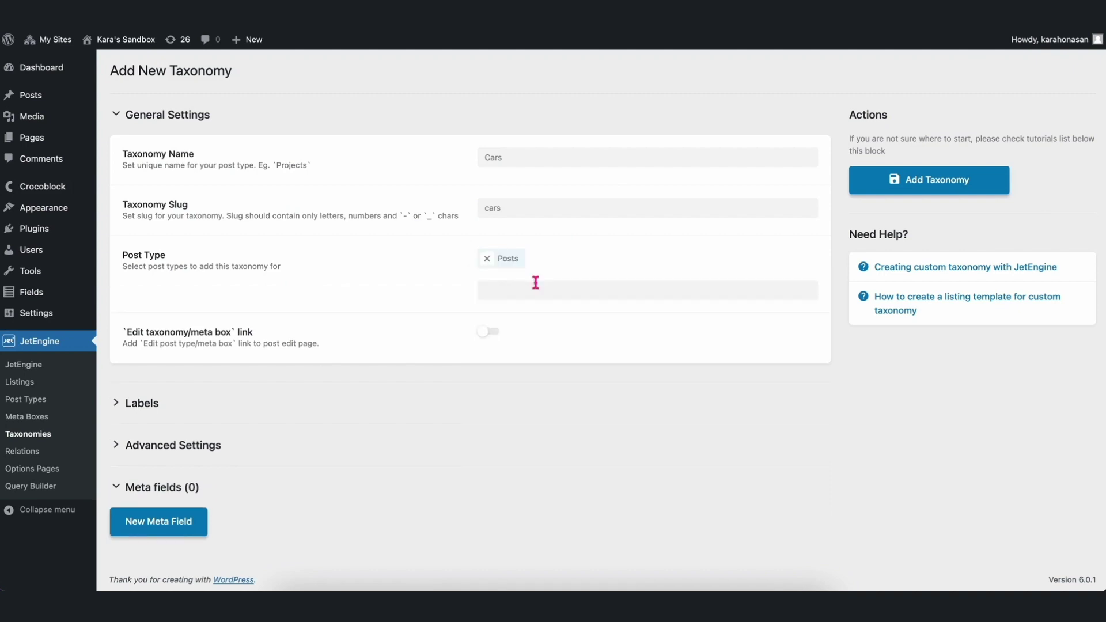
left_click(496, 332)
Add Model, Seating Capacity and Speed meta fields, then save the Cars taxonomy.
left_click(180, 527)
scroll(293, 424, "down", 5)
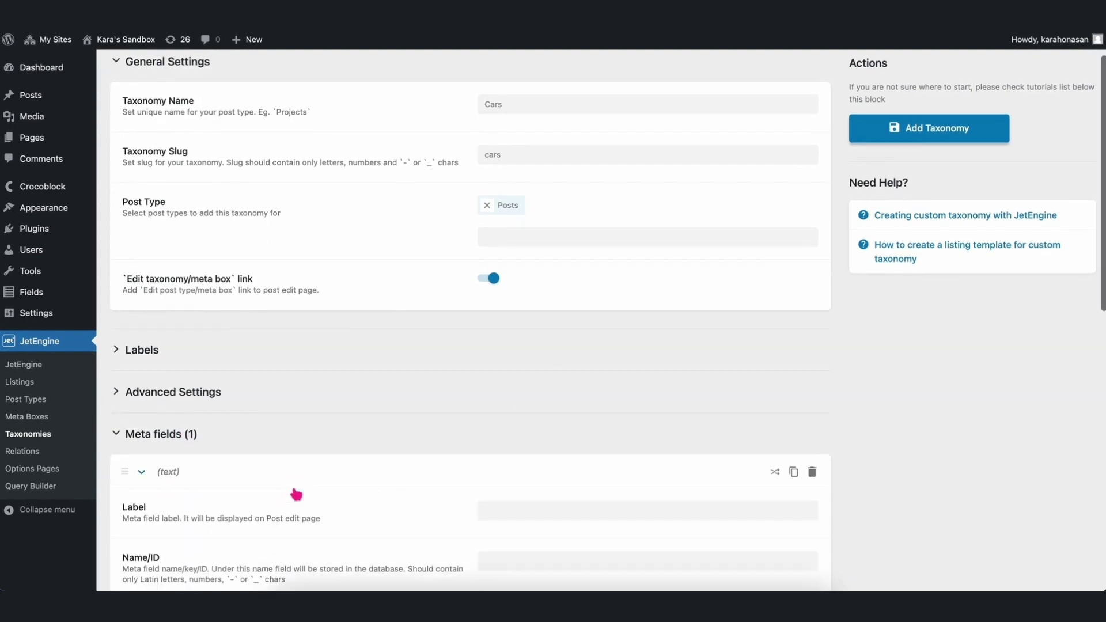
left_click(506, 254)
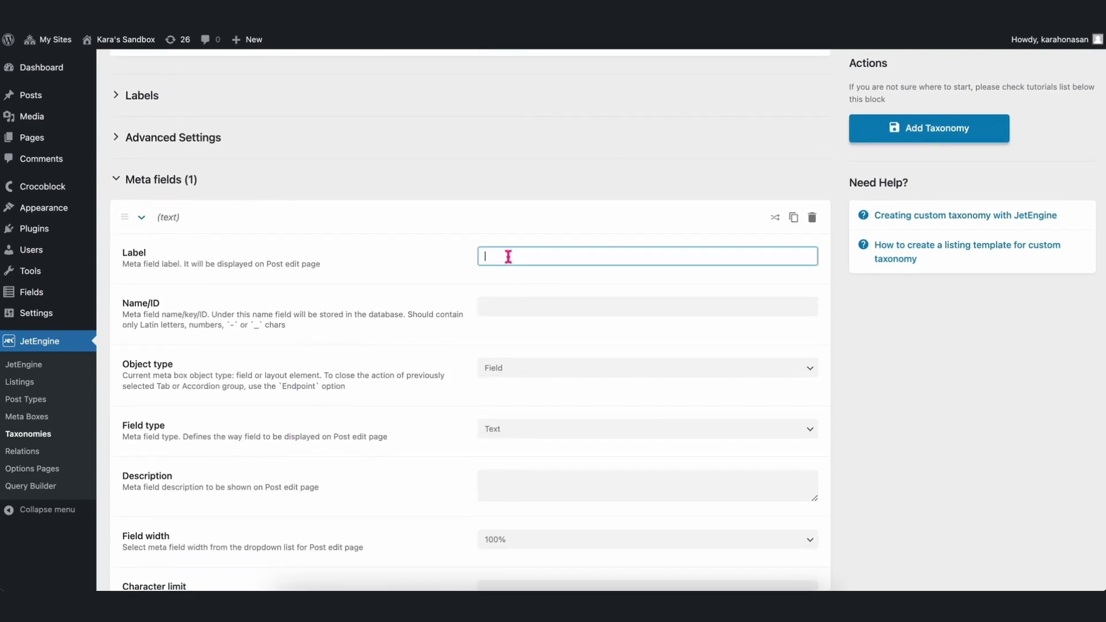
type("Model")
left_click(416, 267)
scroll(416, 267, "down", 6)
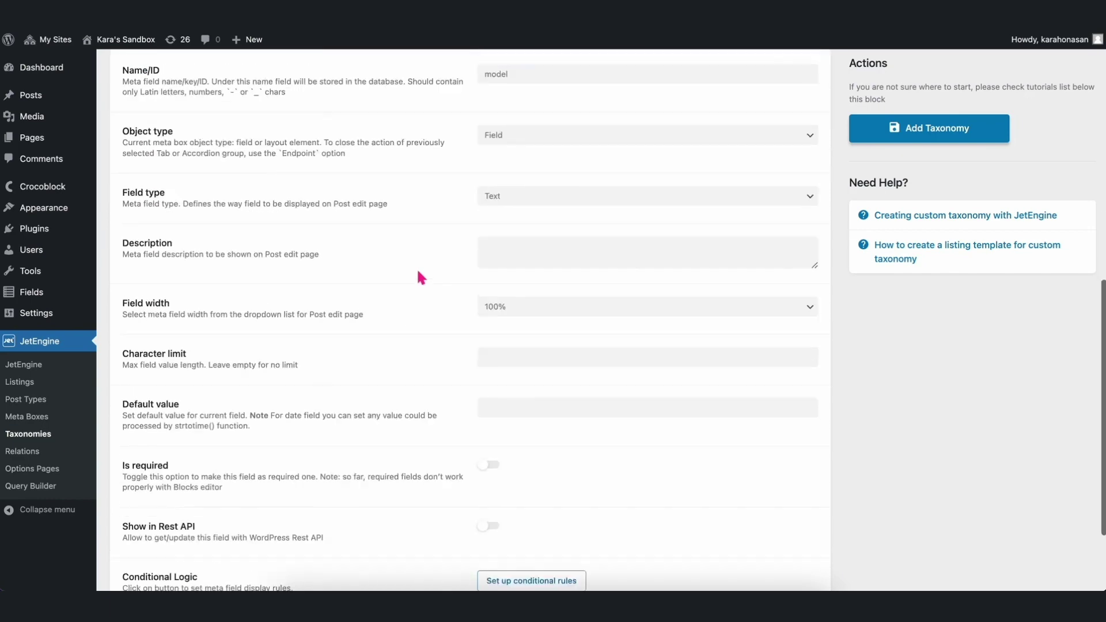
left_click(156, 520)
scroll(346, 461, "down", 3)
left_click(502, 426)
type("Seating Capacity")
left_click(407, 430)
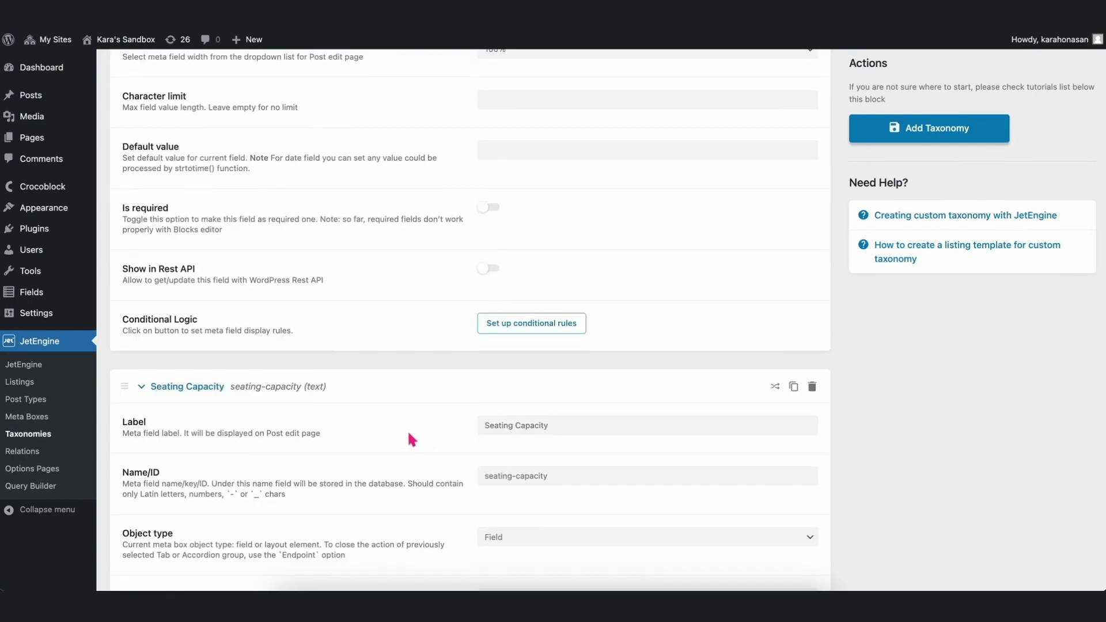
scroll(406, 430, "down", 10)
left_click(179, 528)
scroll(346, 473, "down", 3)
left_click(488, 422)
type("Speed")
left_click(412, 425)
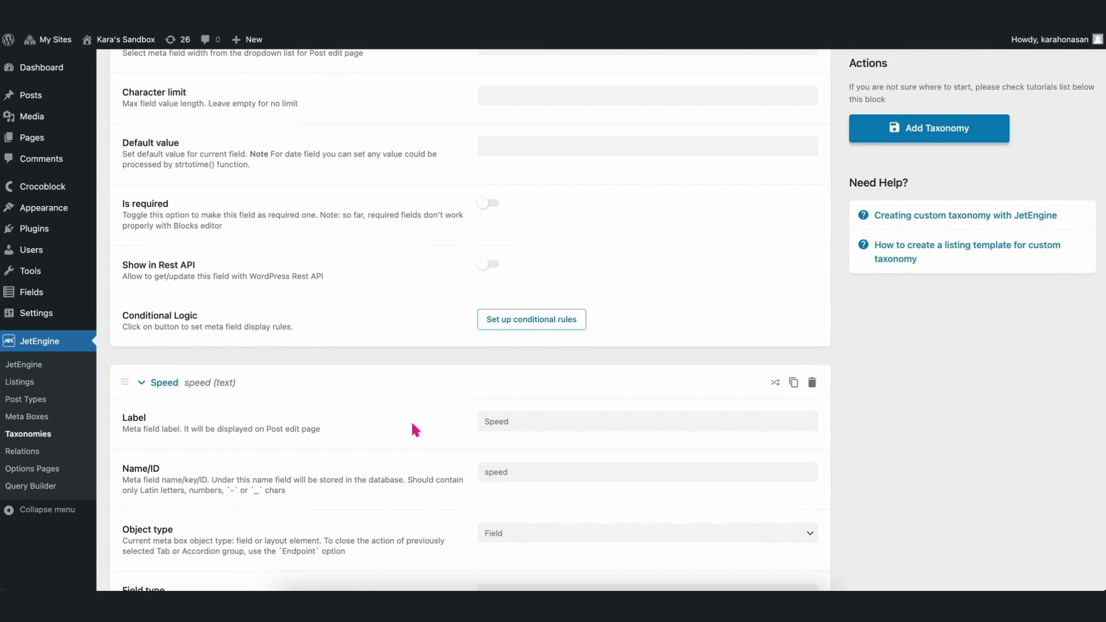
scroll(412, 426, "down", 5)
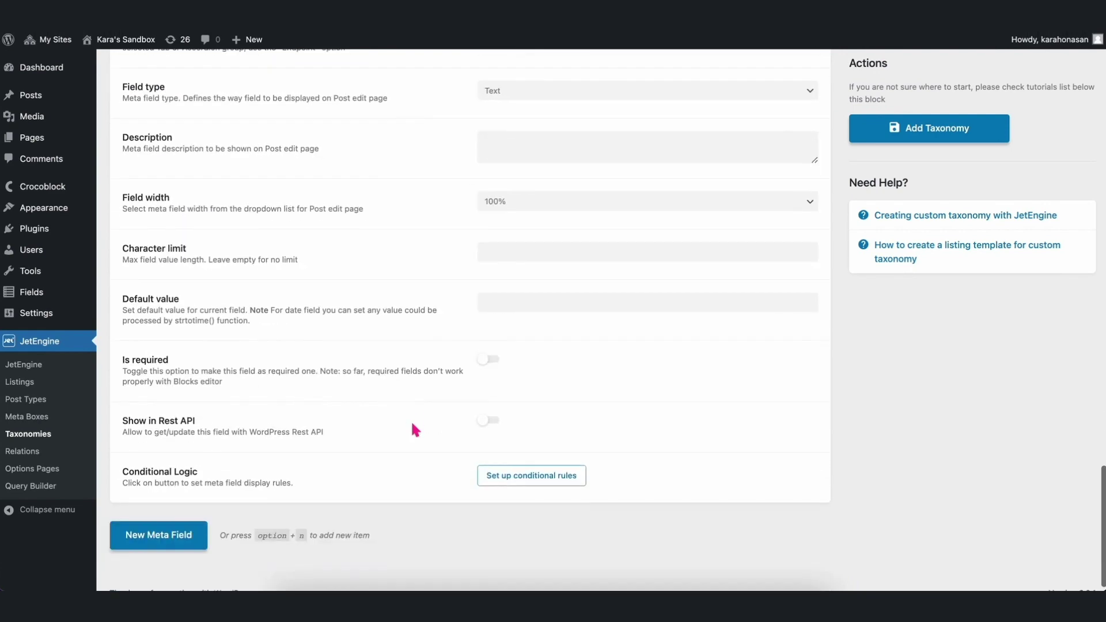
left_click(919, 131)
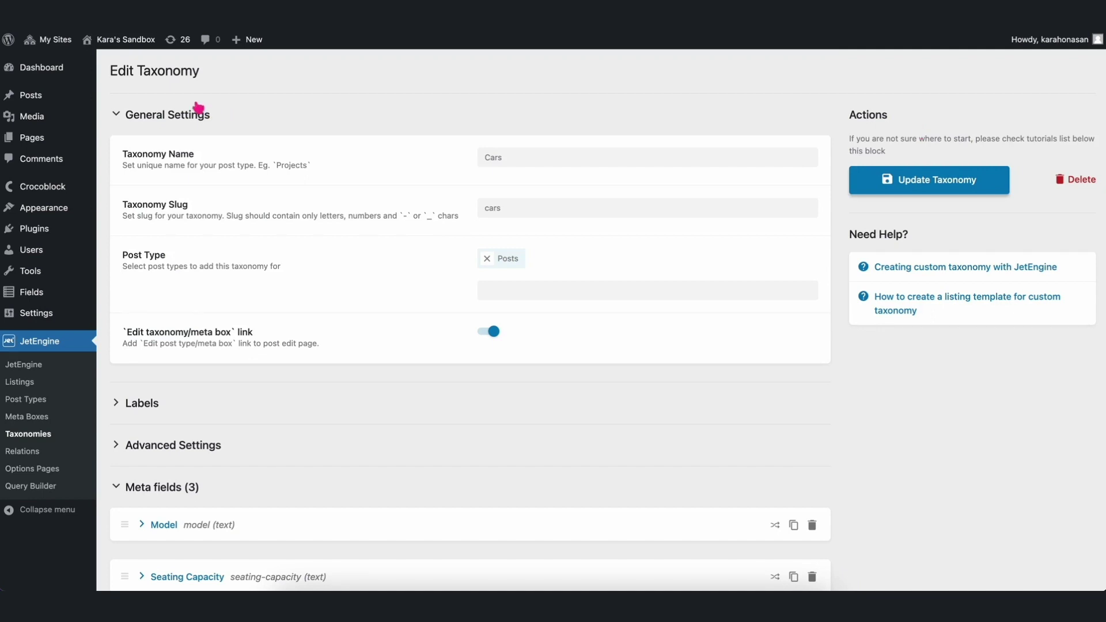
mouse_move(51, 96)
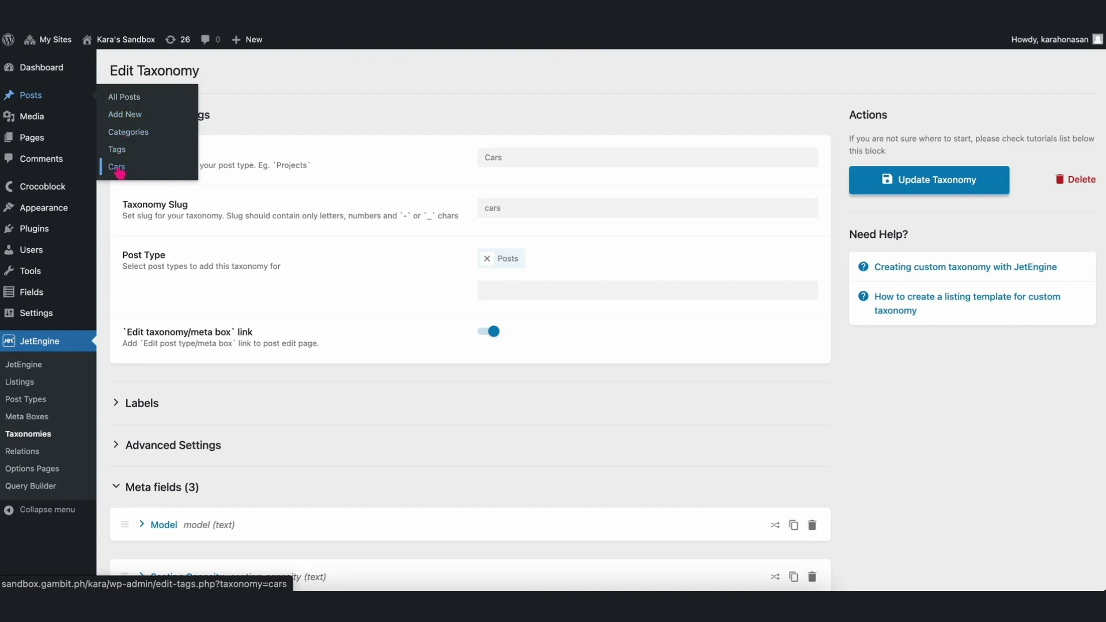
On the Cars terms page, enter the term name Toyota Camry and its slug.
left_click(121, 168)
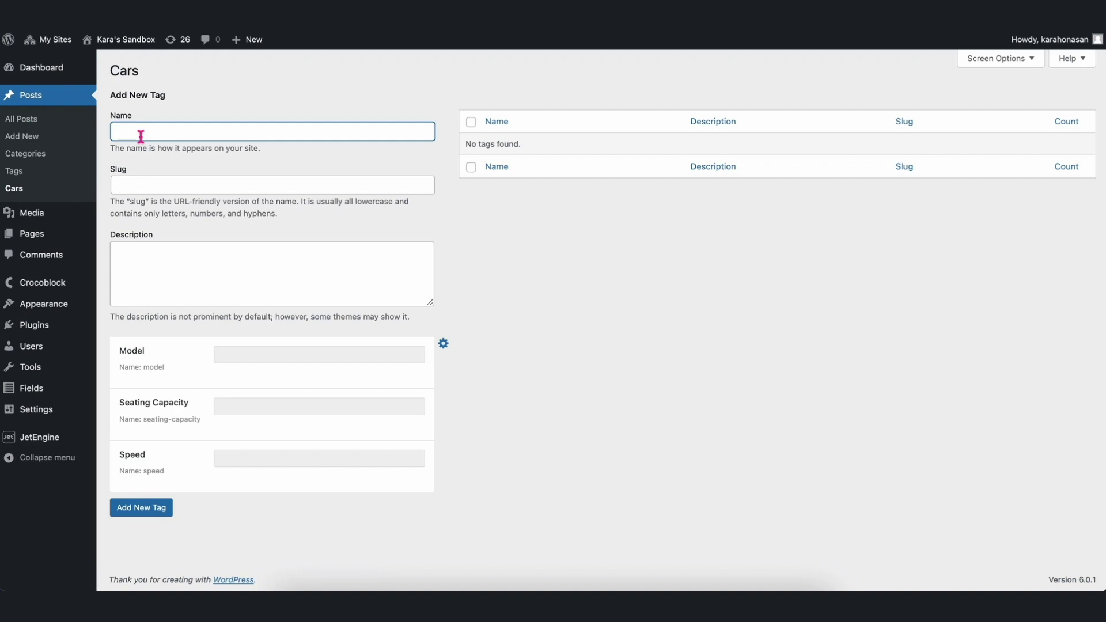
type("Toyota Camry")
left_click(290, 185)
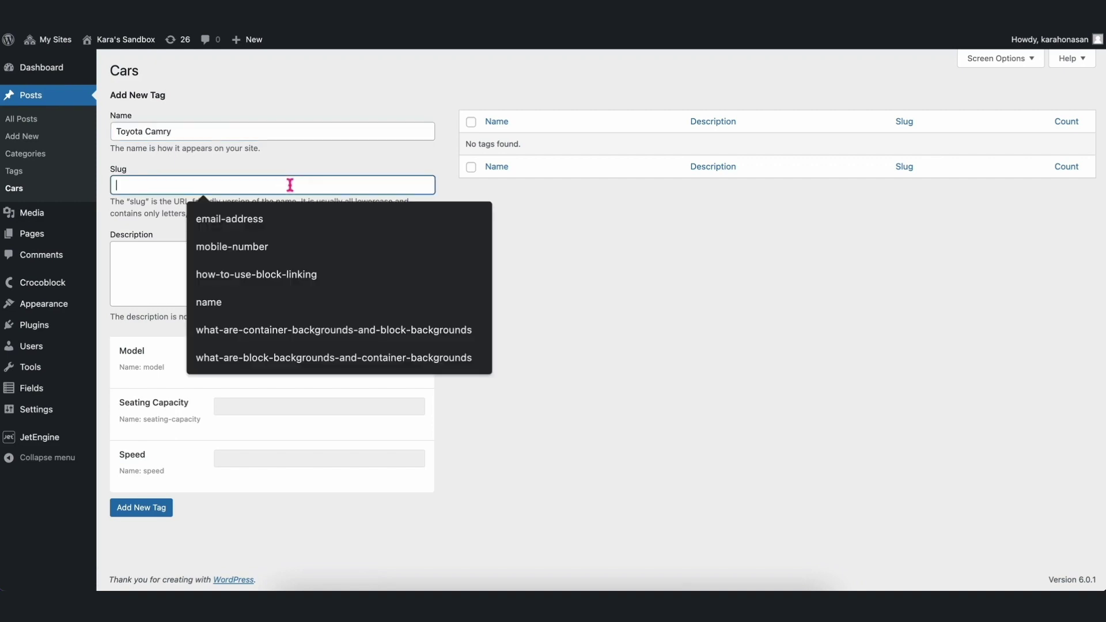
type("toyota-camry")
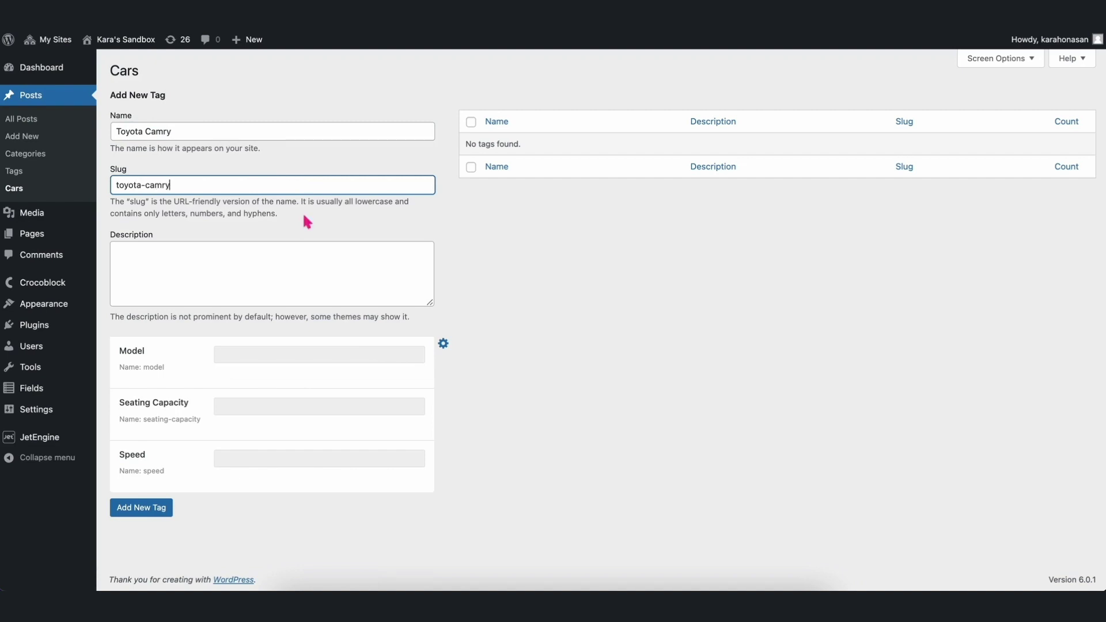
left_click(301, 269)
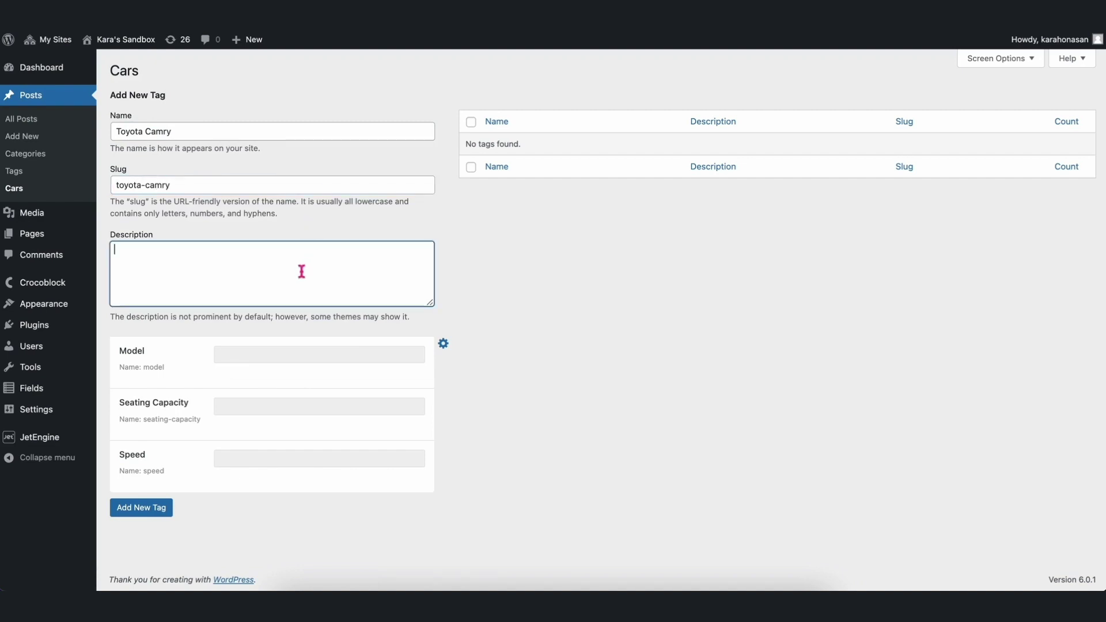
Fill in Model Camry, Seating Capacity 5 Passengers, Speed 135 miles per hour, and add the term.
left_click(276, 353)
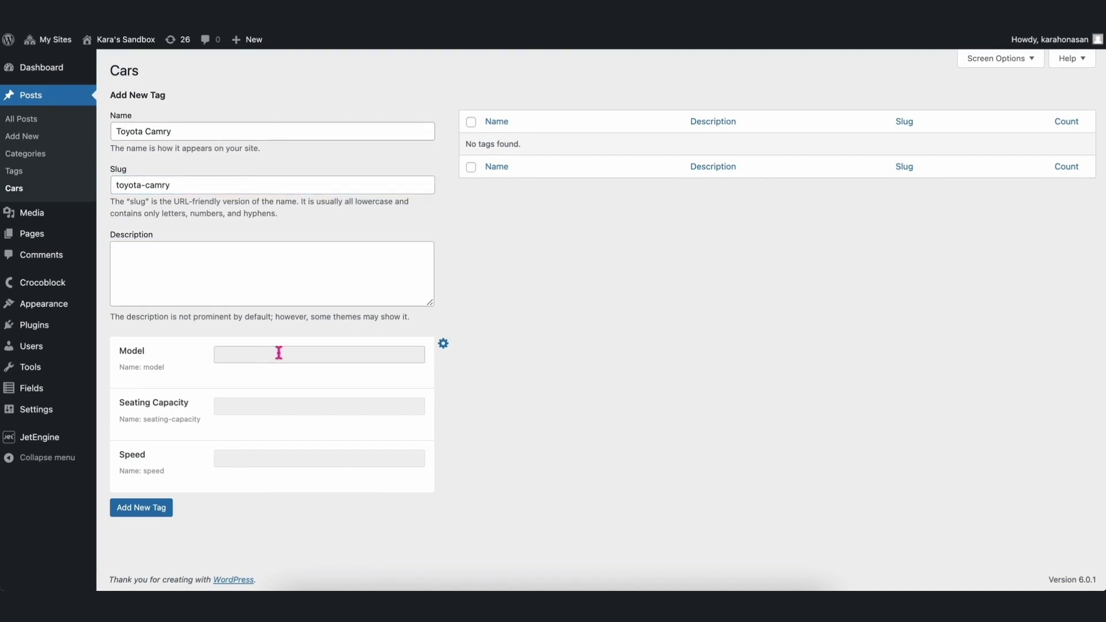
type("c")
left_click(266, 398)
type("5 P")
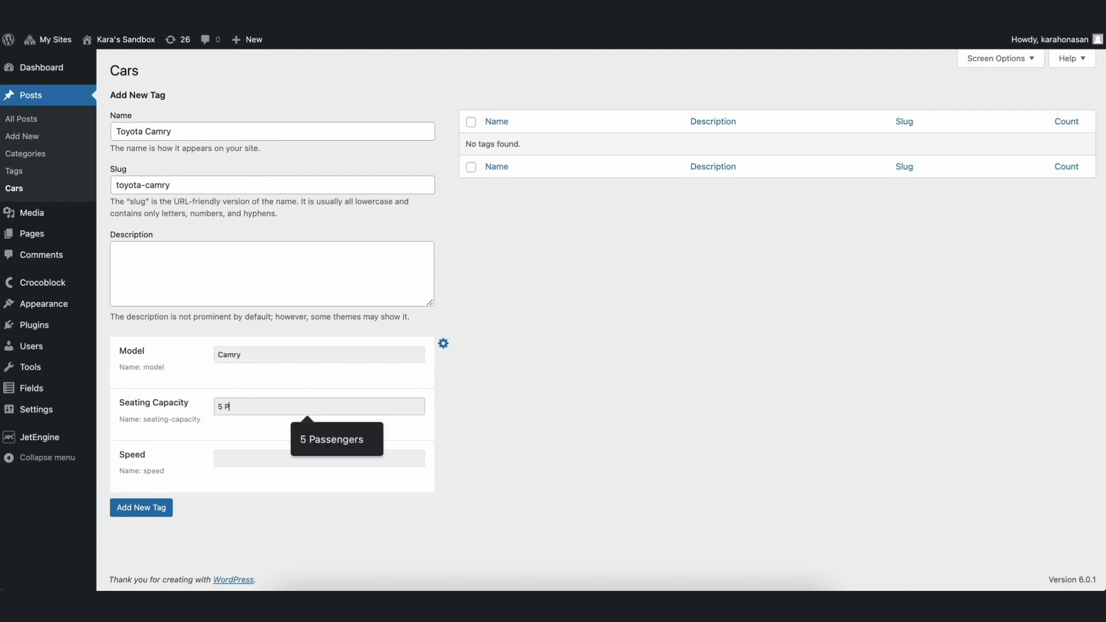
type("assengers")
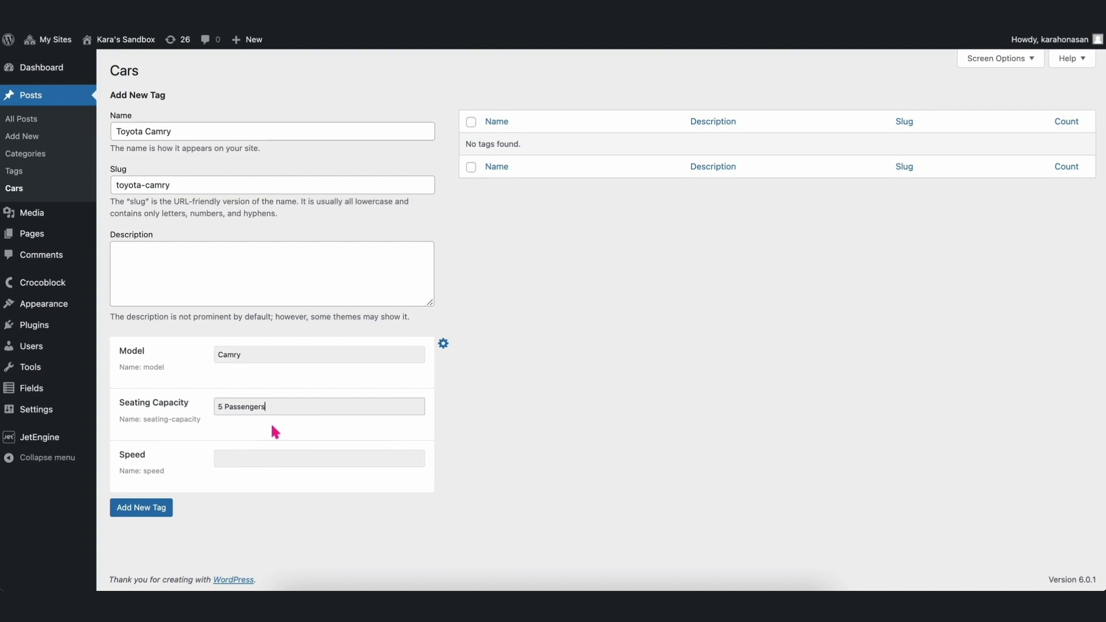
left_click(255, 458)
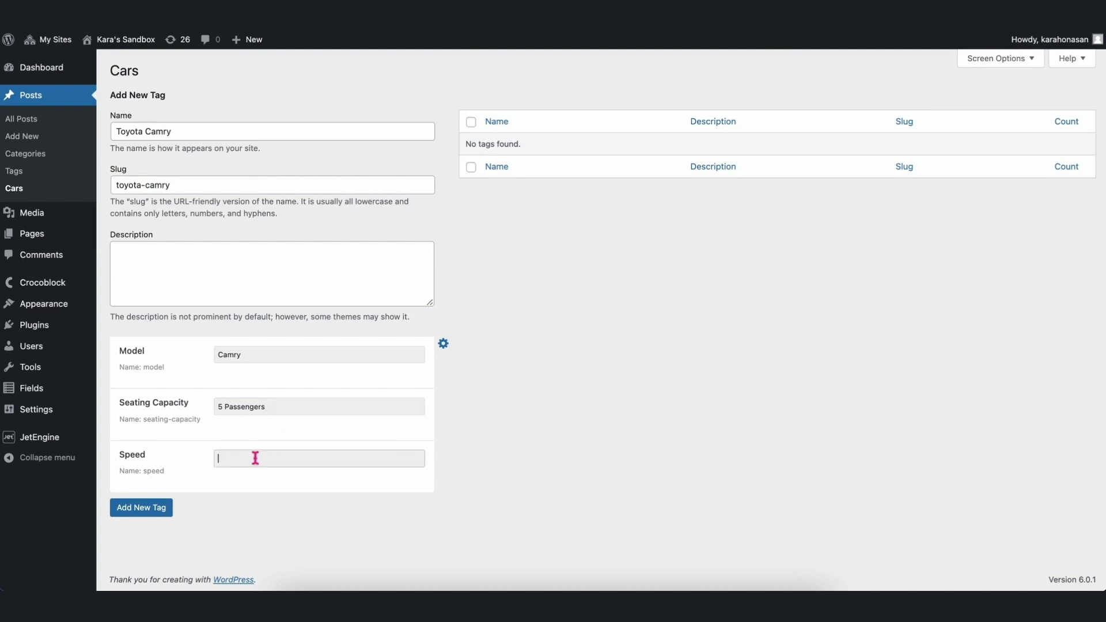
type("135 miles per hour")
left_click(146, 517)
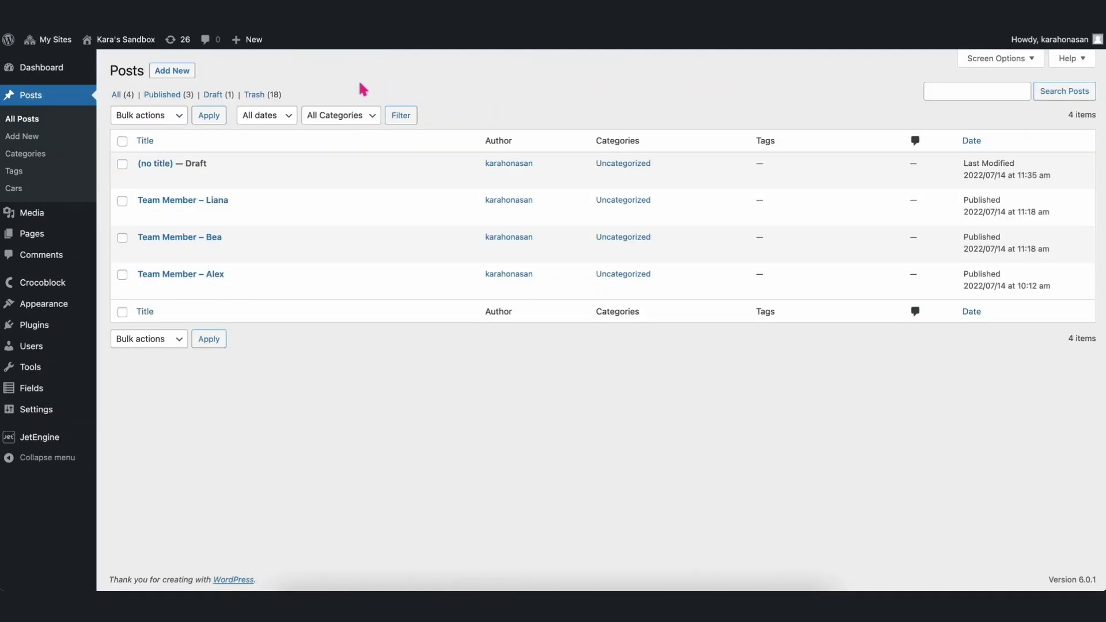
Start a new post and assign it the Toyota Camry term in the Cars panel.
left_click(180, 75)
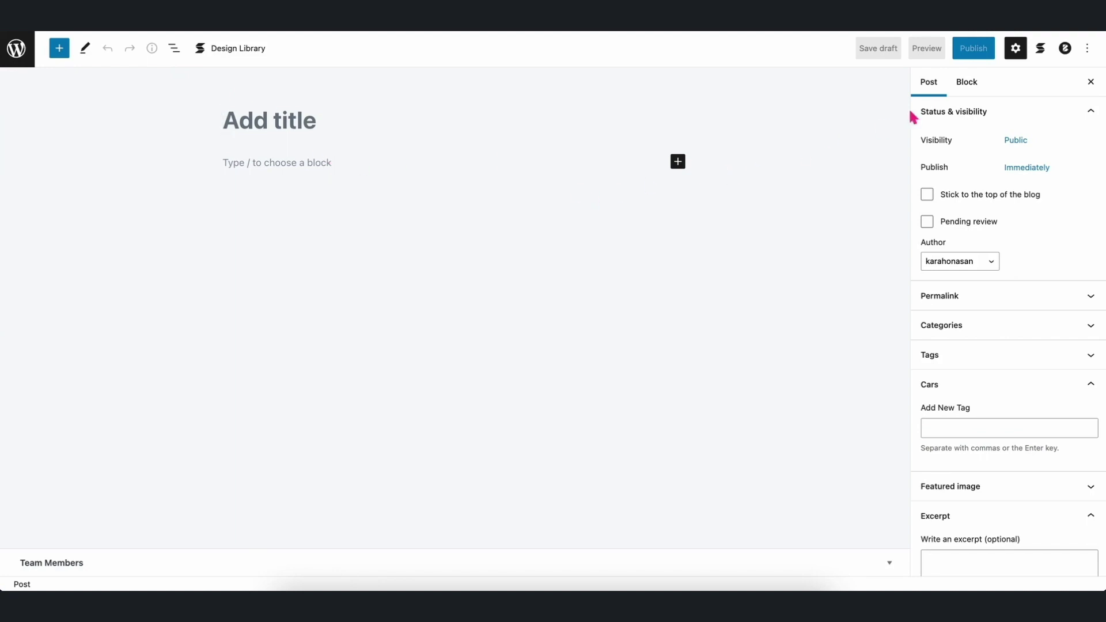
left_click(932, 85)
left_click(953, 391)
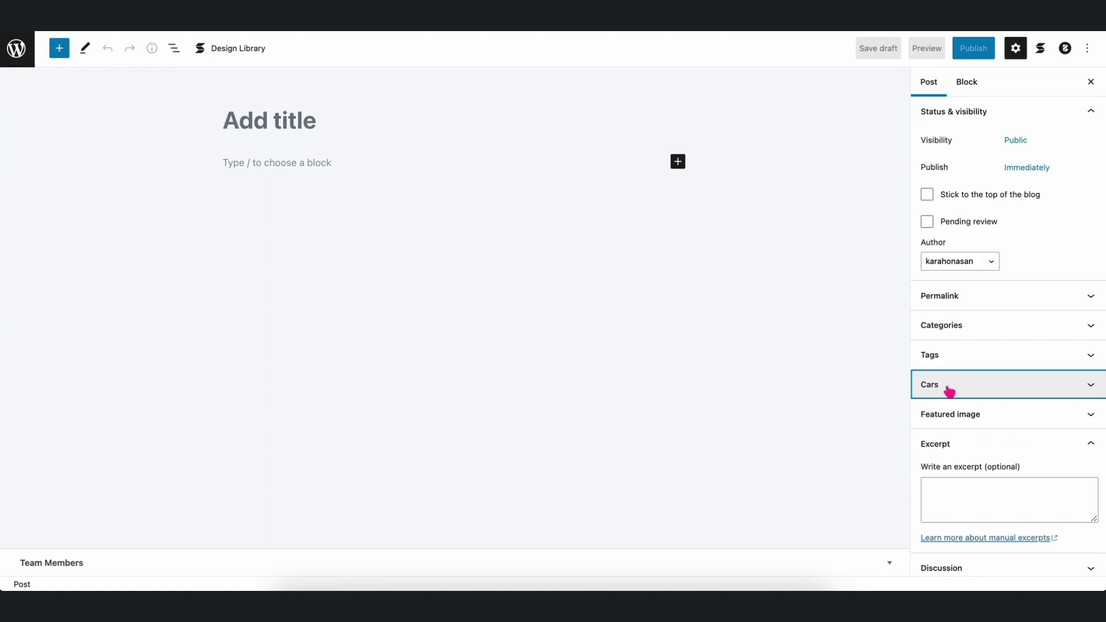
left_click(965, 390)
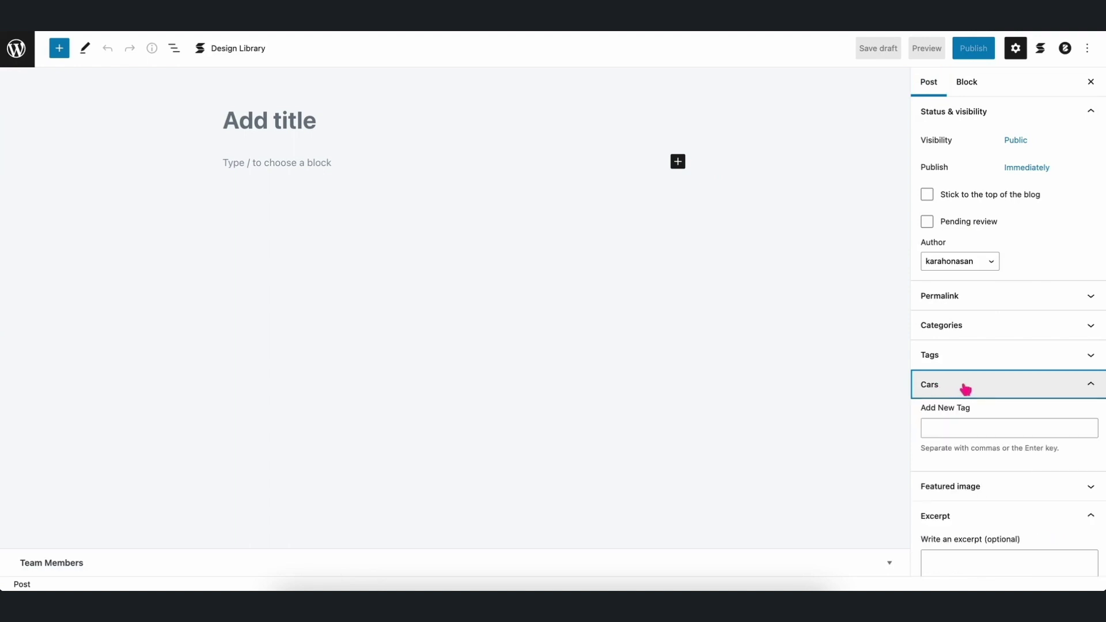
left_click(956, 421)
type("toyot")
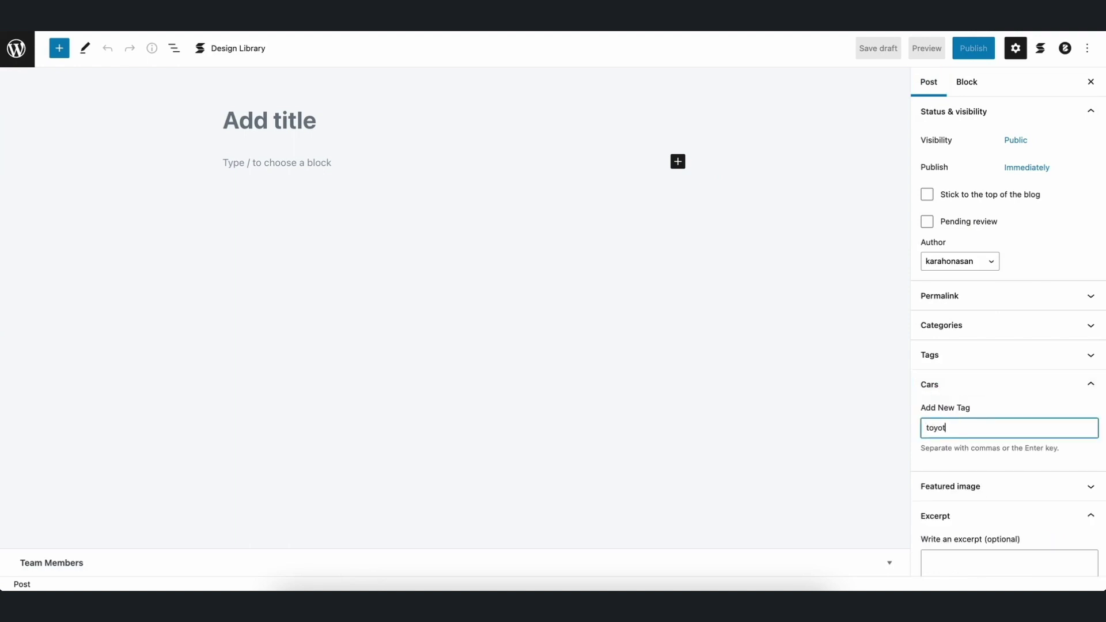
type("a")
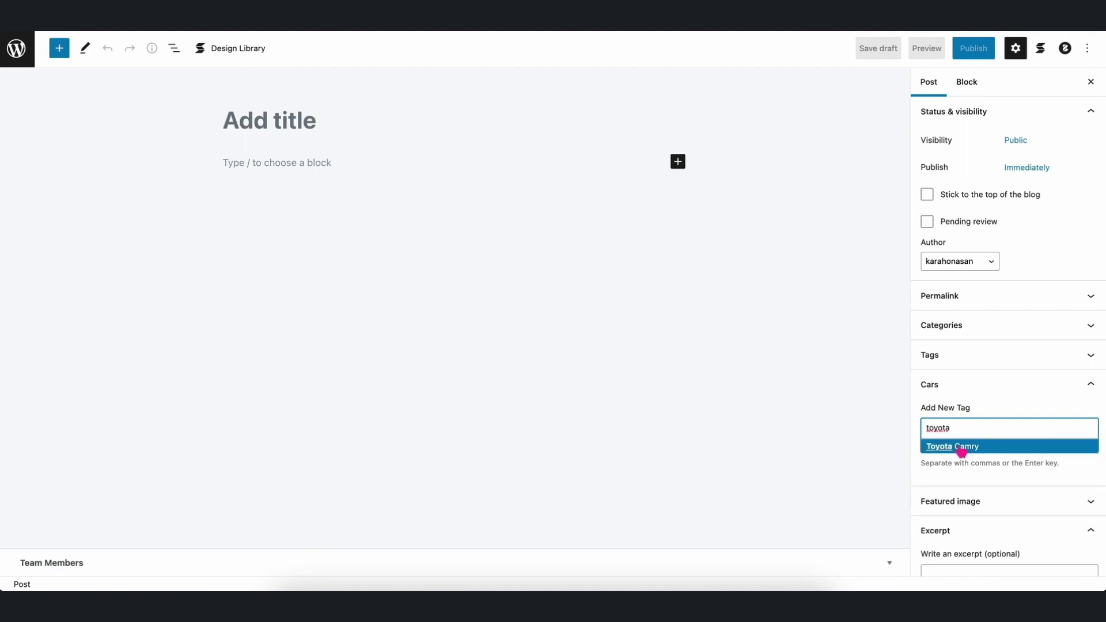
left_click(961, 450)
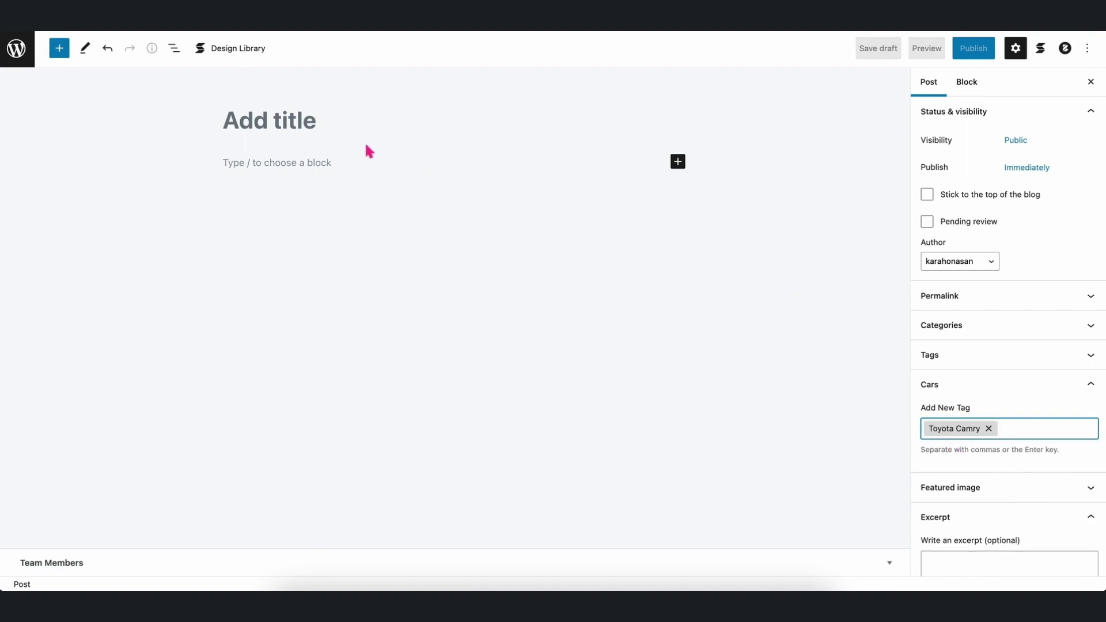
Title the post 'Cars' and save it as a draft.
left_click(348, 121)
type("Cars")
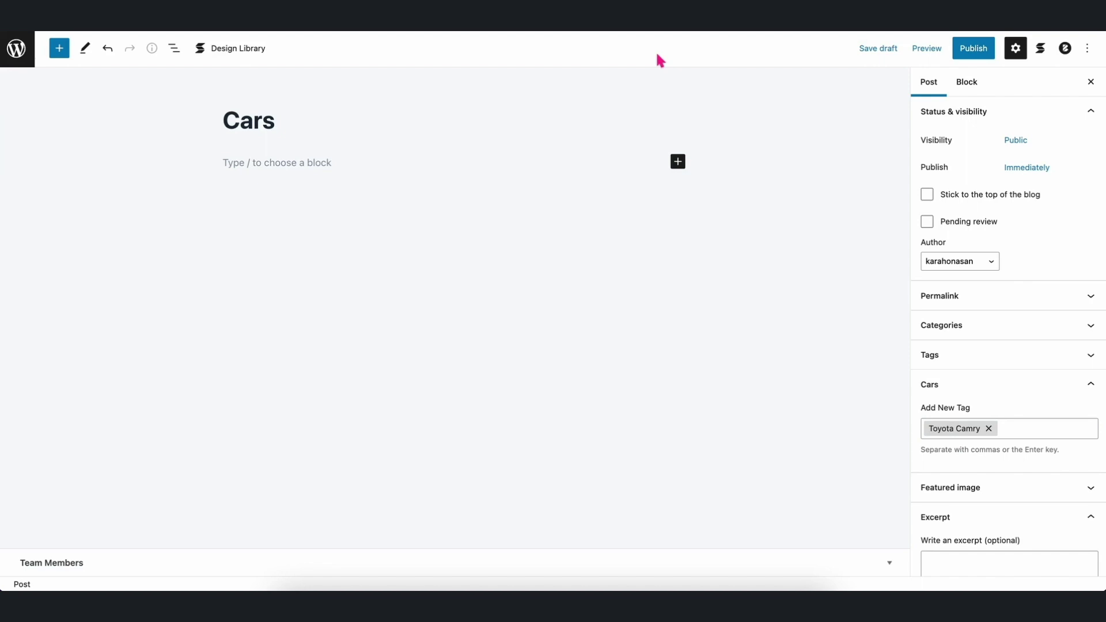
left_click(876, 50)
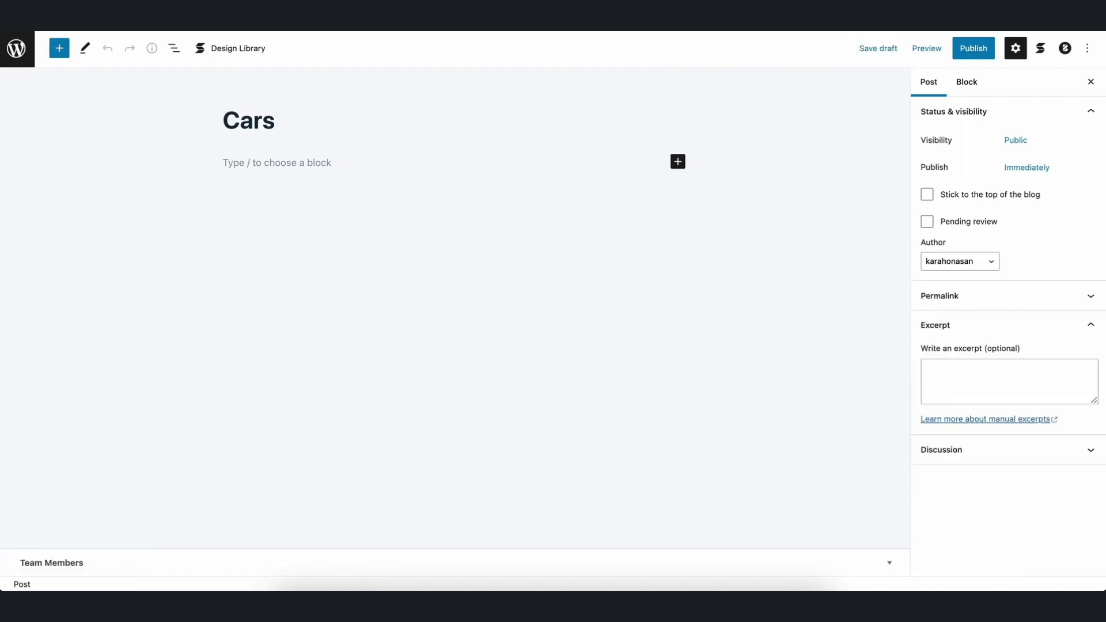
Insert a Stackable Feature block with the Default Layout via /feature.
left_click(422, 163)
type("/fea")
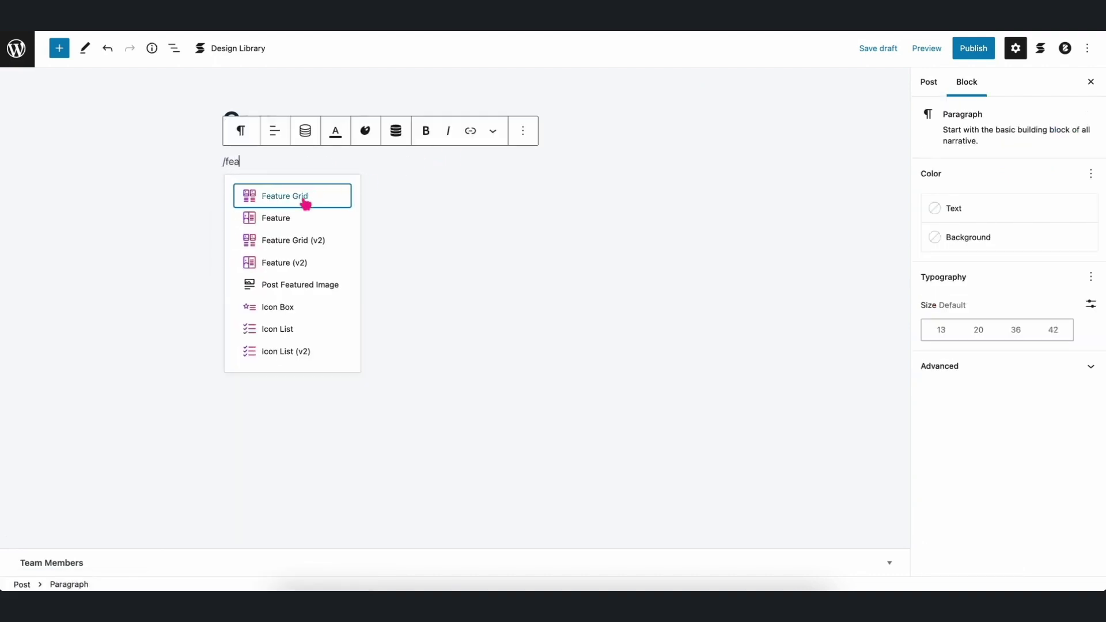
left_click(281, 224)
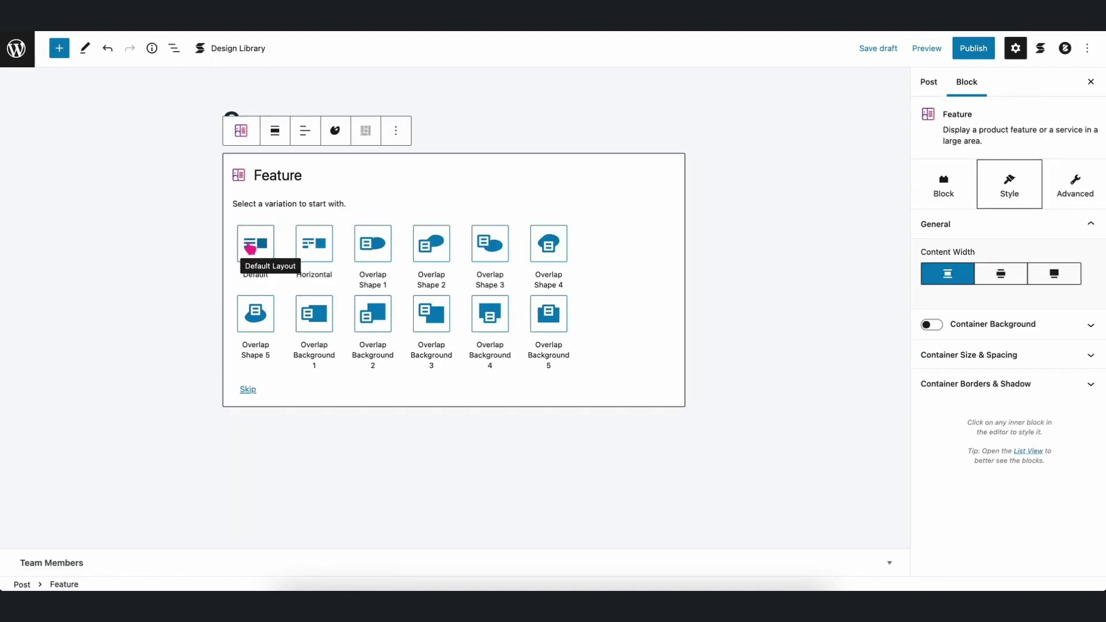
left_click(254, 244)
Bind the heading to Post Taxonomy > Cars > Toyota Camry - Model so it shows Camry.
triple_click(312, 186)
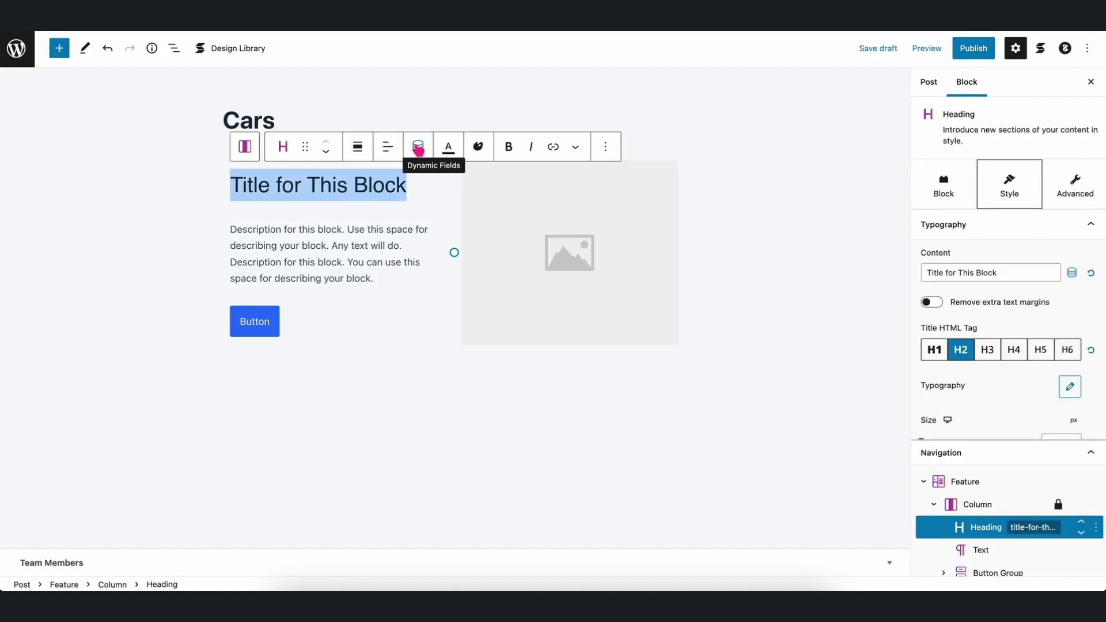
left_click(418, 148)
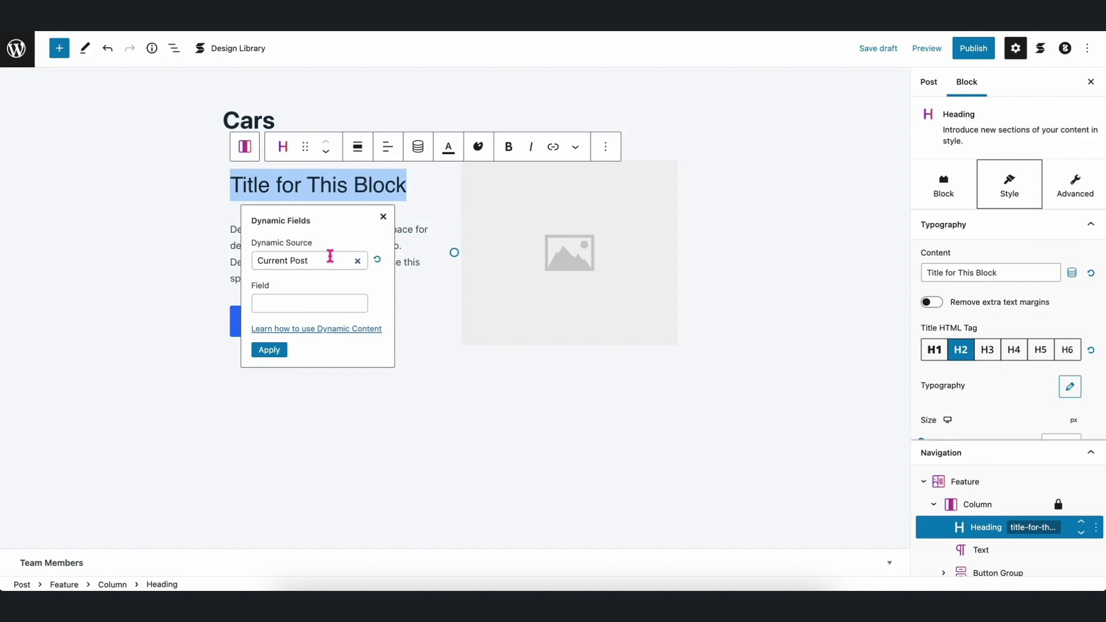
left_click(318, 302)
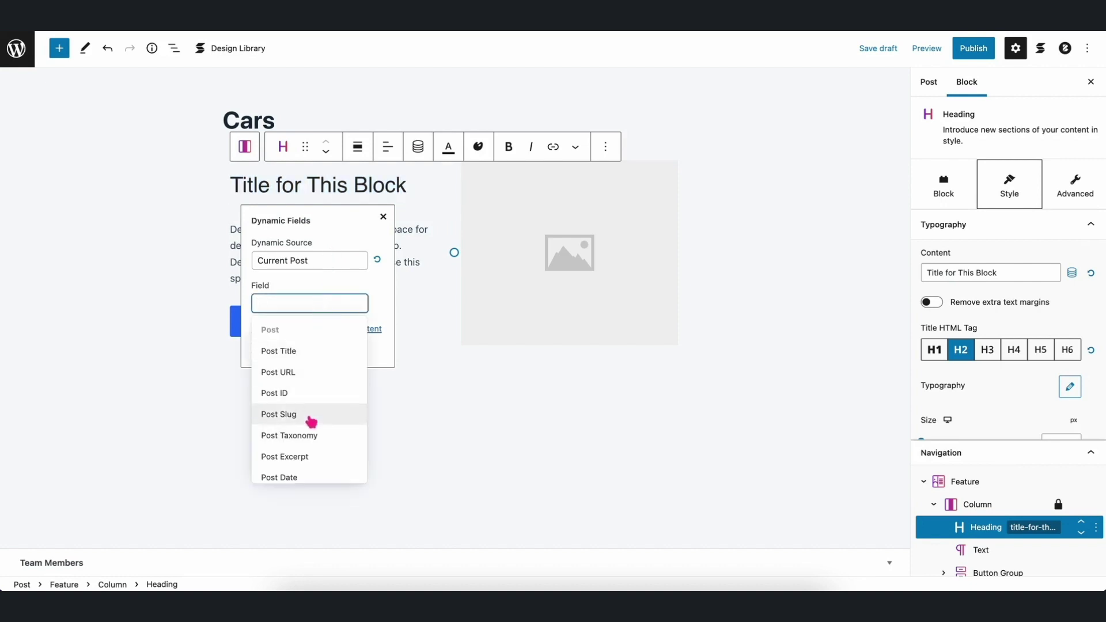
left_click(300, 435)
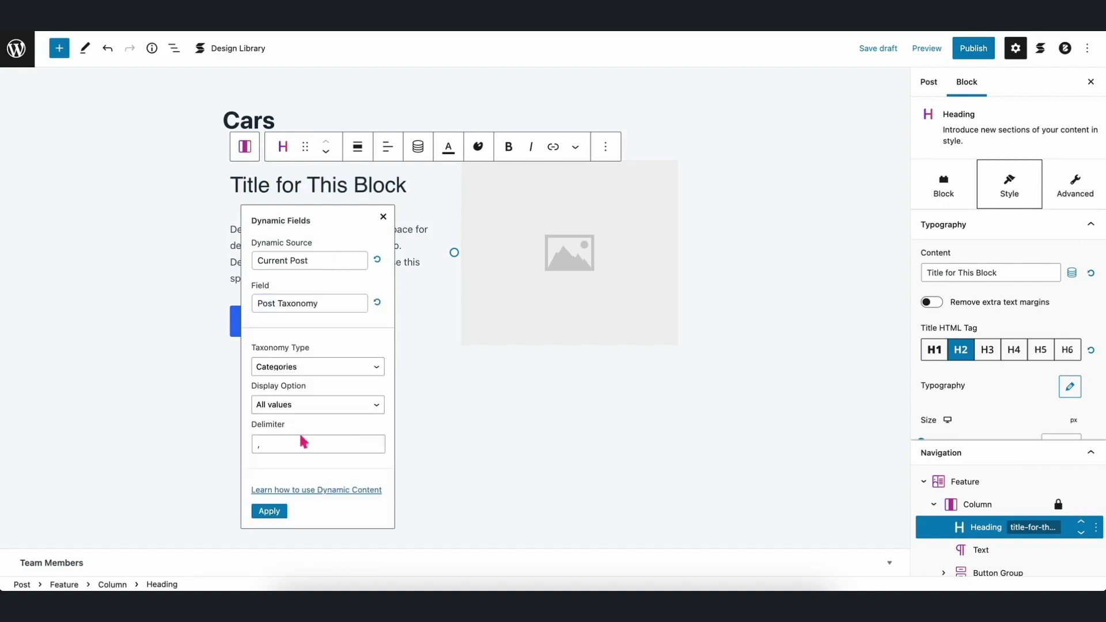
left_click(316, 367)
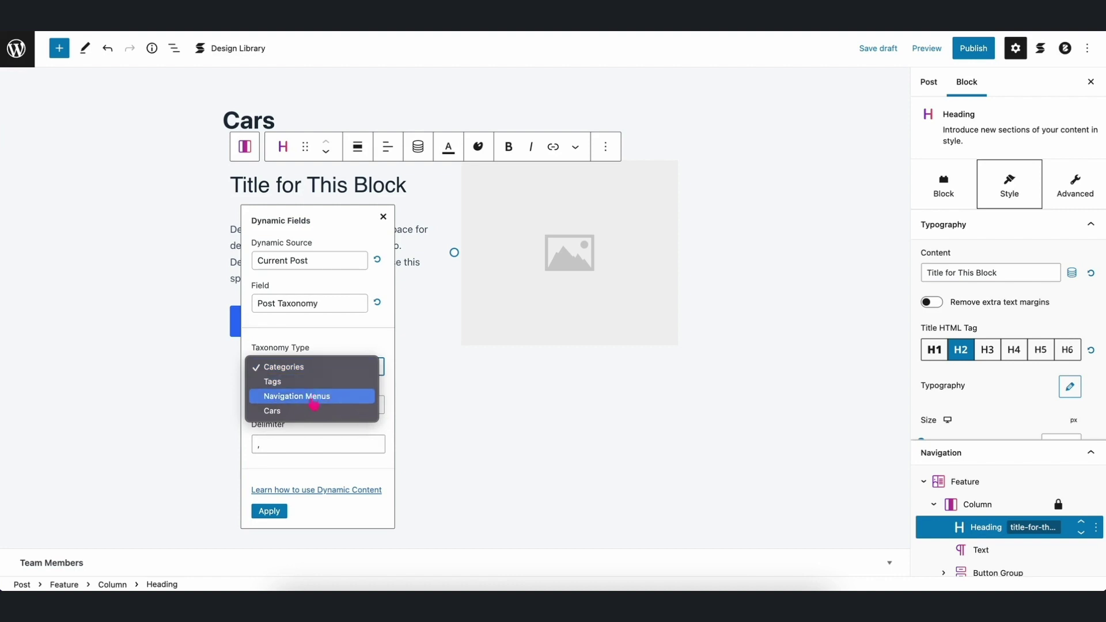
left_click(295, 412)
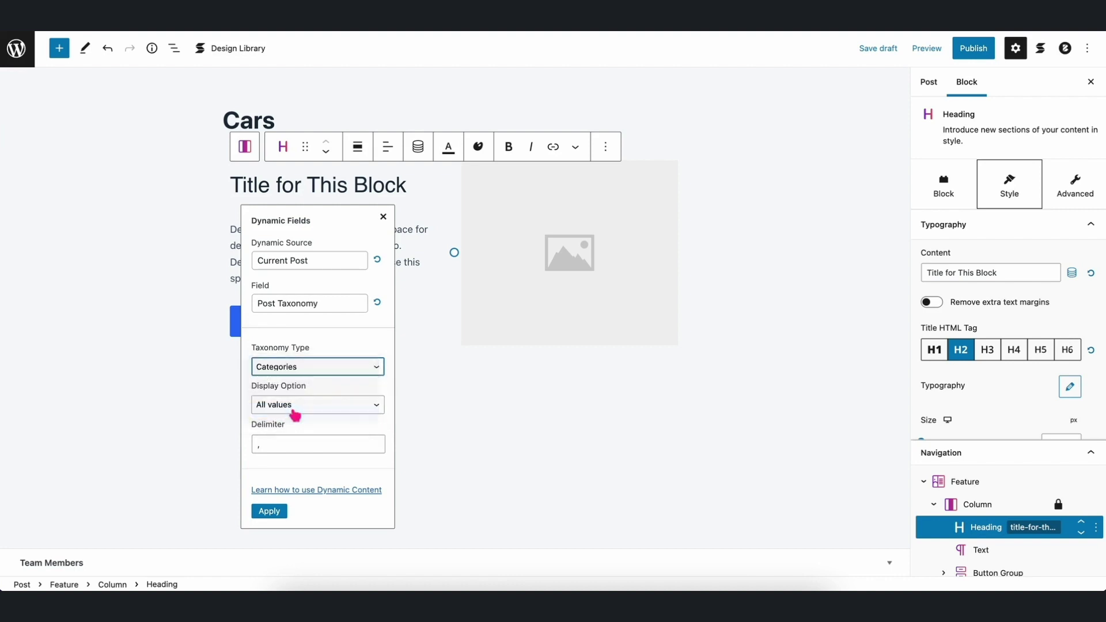
left_click(312, 410)
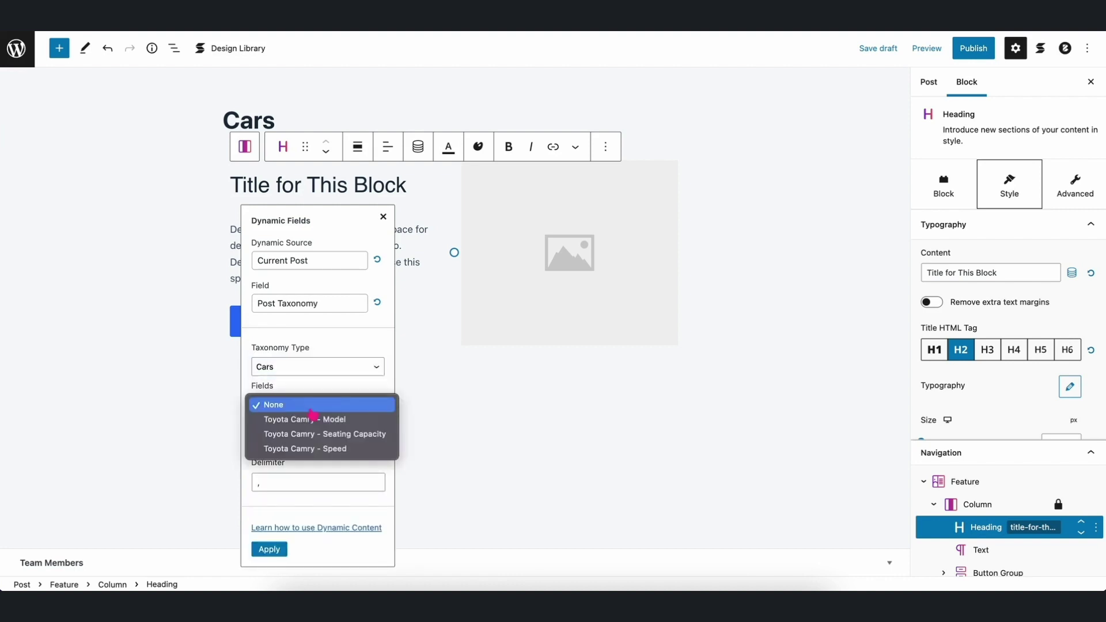
left_click(323, 426)
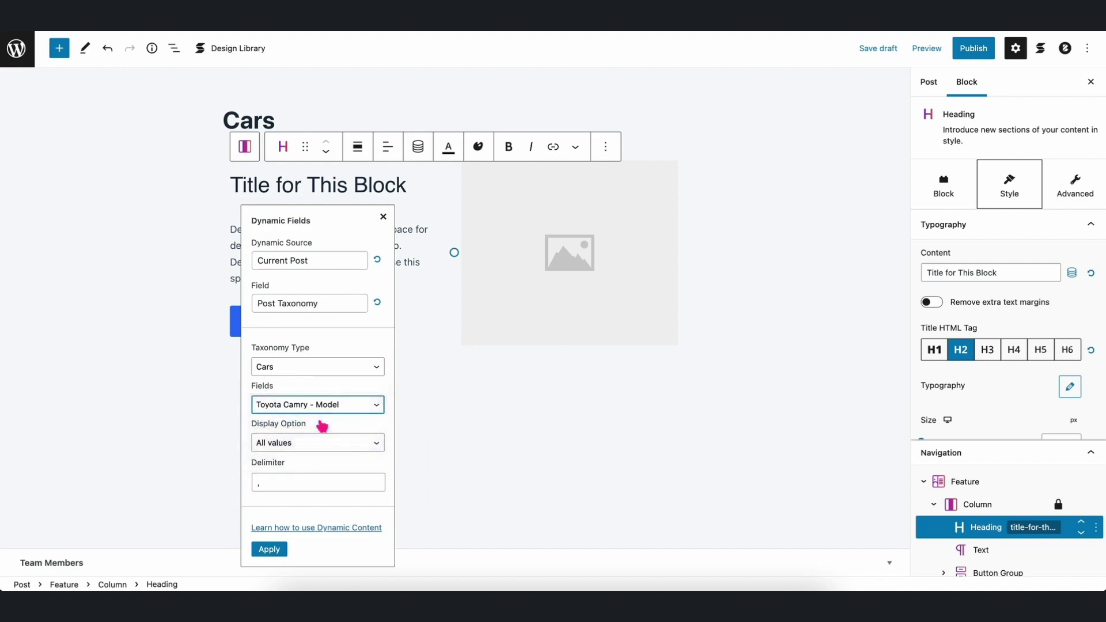
left_click(270, 548)
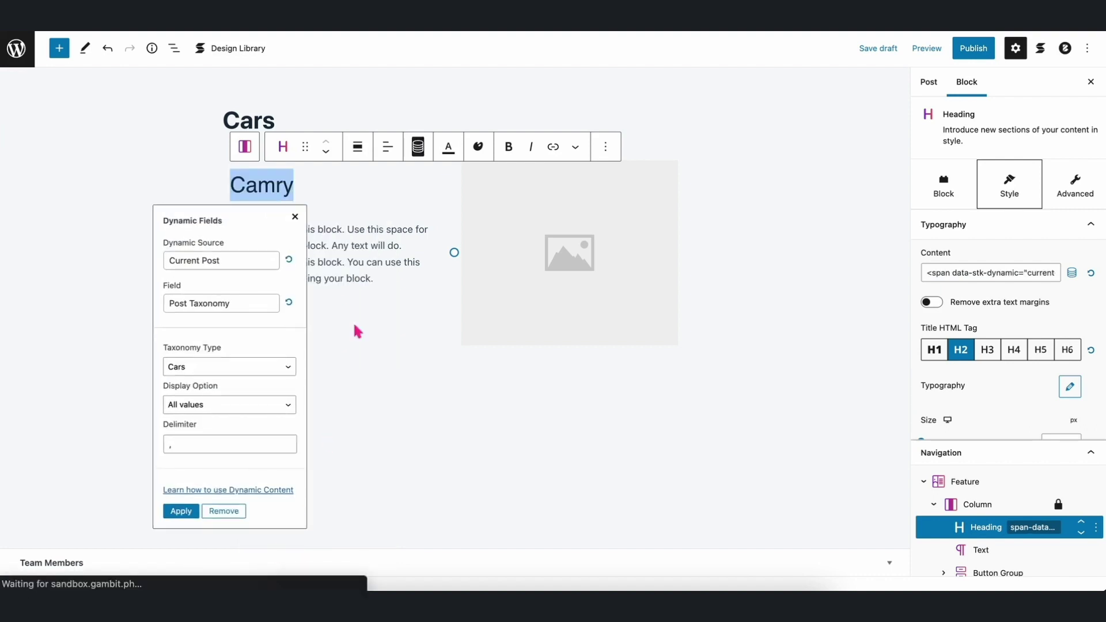
triple_click(365, 247)
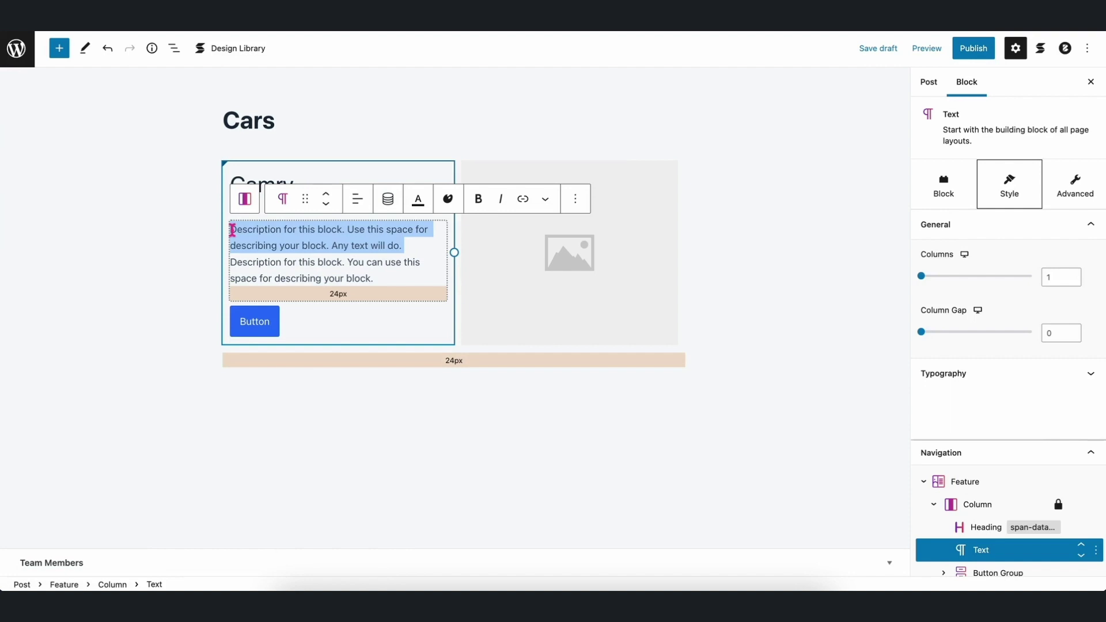
Bind the description to Post Taxonomy > Cars > Toyota Camry - Seating Capacity, showing 5 Passengers.
left_click(387, 198)
left_click(319, 356)
left_click(308, 488)
left_click(344, 421)
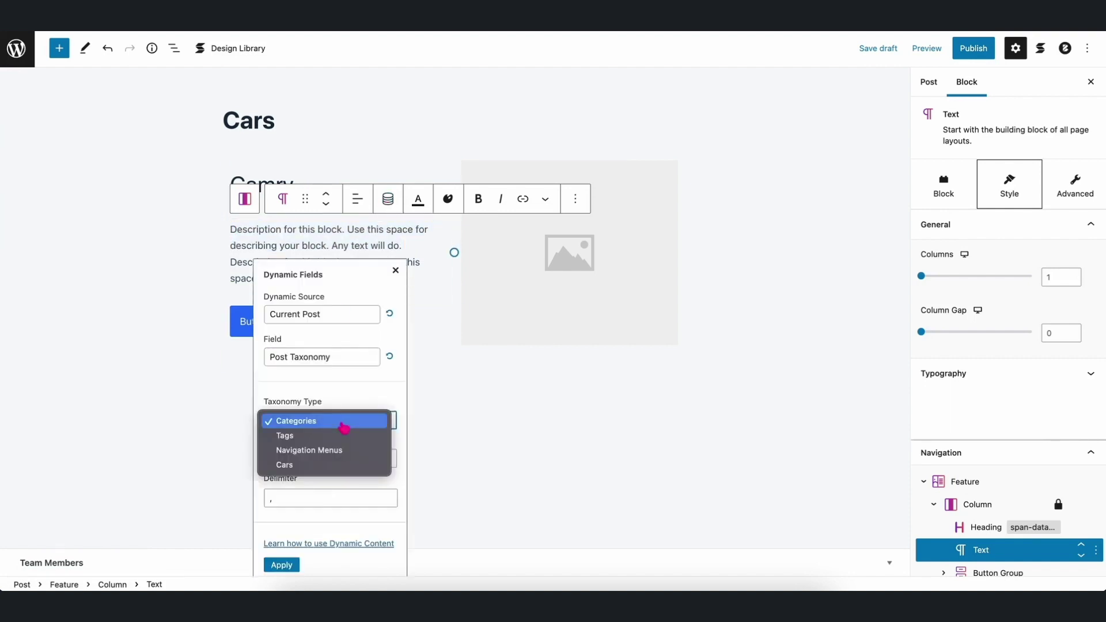
left_click(341, 452)
left_click(345, 431)
left_click(328, 459)
left_click(282, 573)
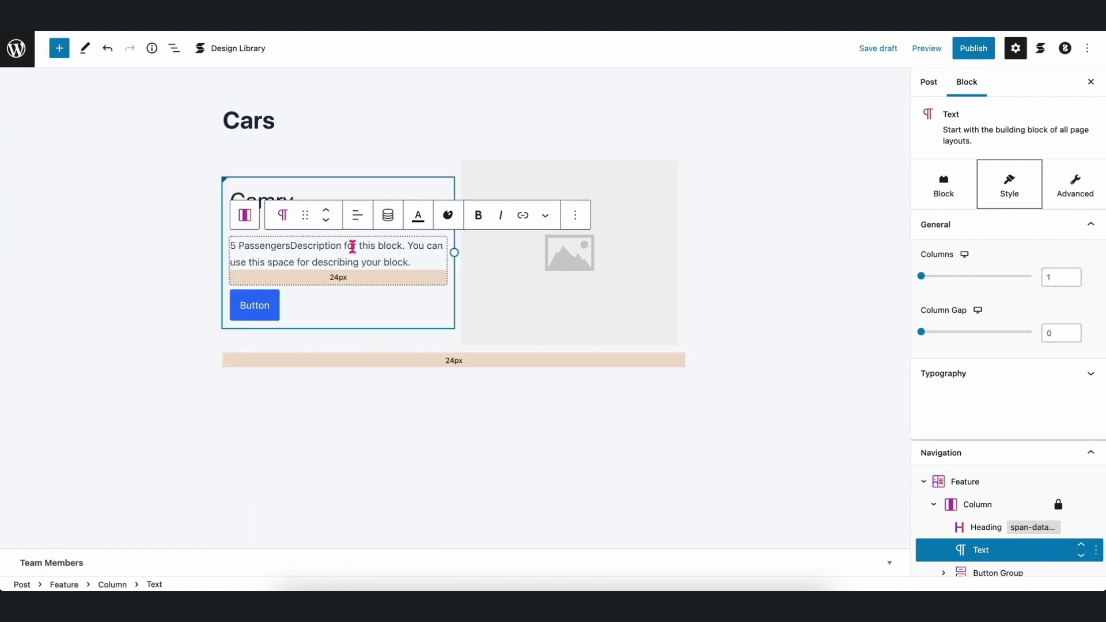
Move the remaining description onto its own line and start binding it to the Cars taxonomy.
left_click(290, 245)
key("shift+Return")
key("shift+Return")
left_click_drag(374, 280, 262, 259)
left_click(388, 198)
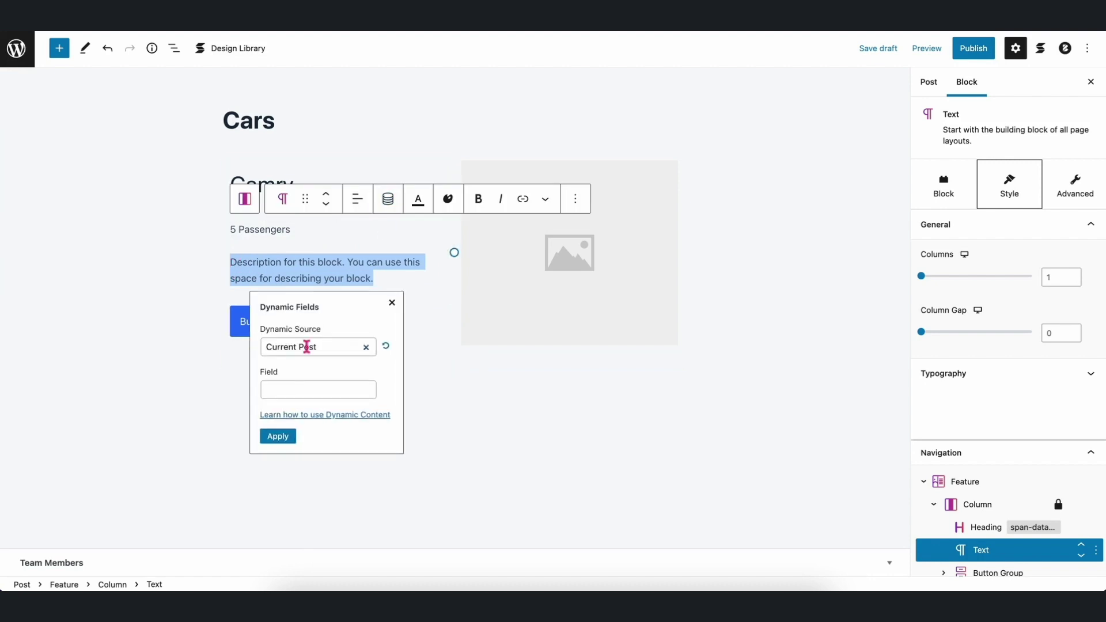
left_click(311, 390)
left_click(301, 521)
left_click(328, 455)
left_click(305, 497)
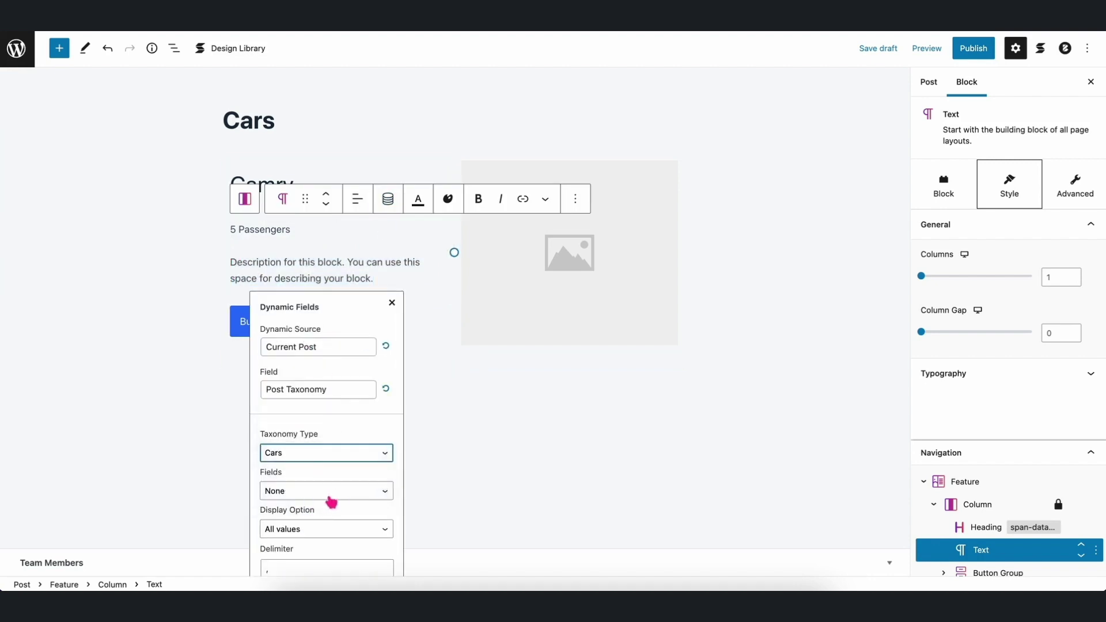